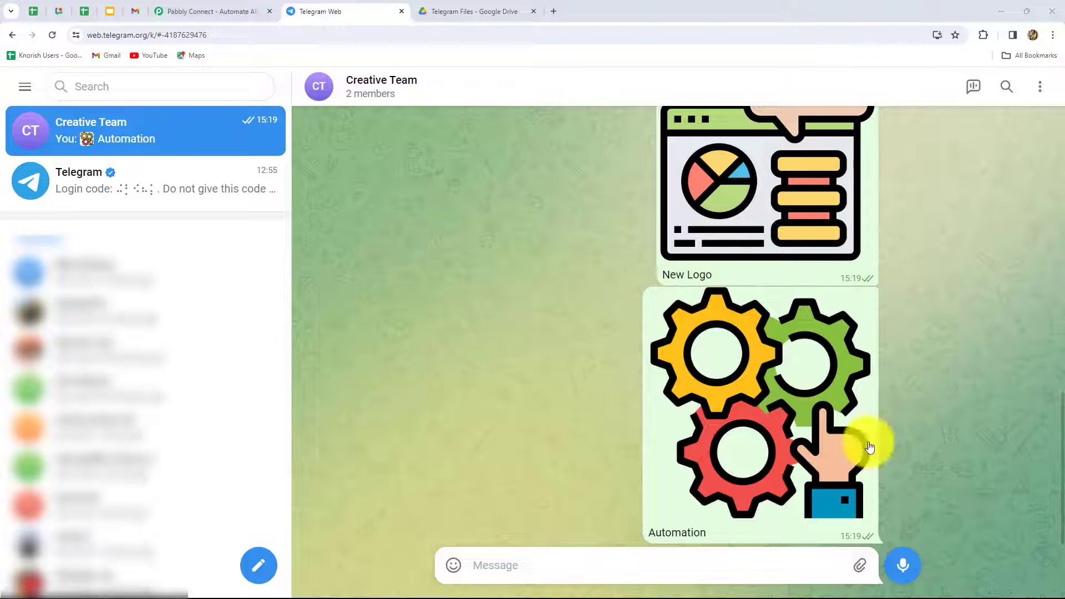
# Step: Compare the Automation image in the Creative Team chat with its copy in the Drive folder Telegram Files
pyautogui.click(478, 11)
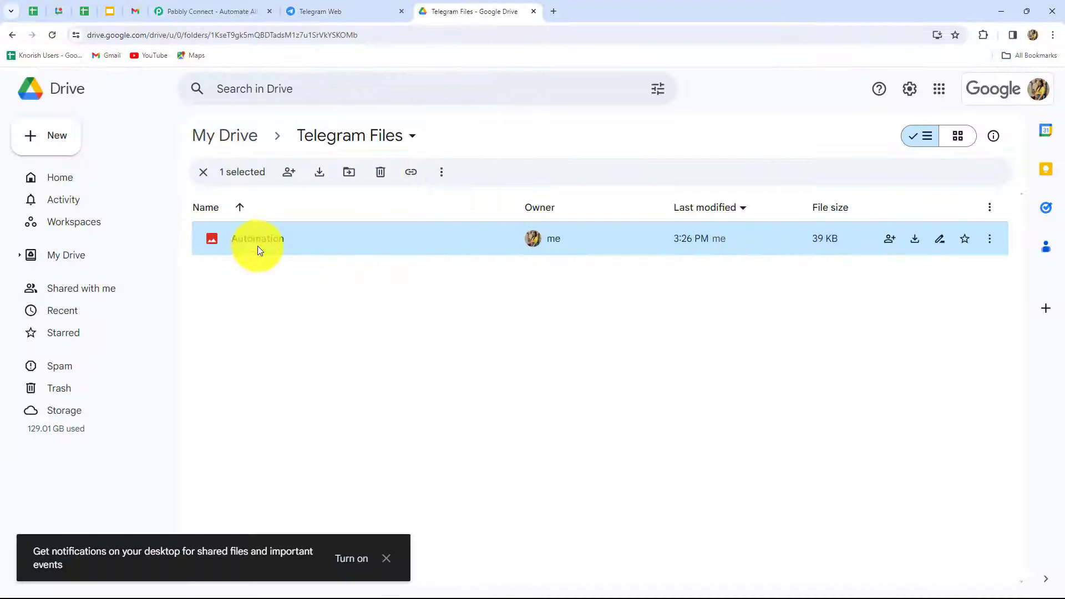
pyautogui.hotkey('ctrl', 'shift', 'Tab')
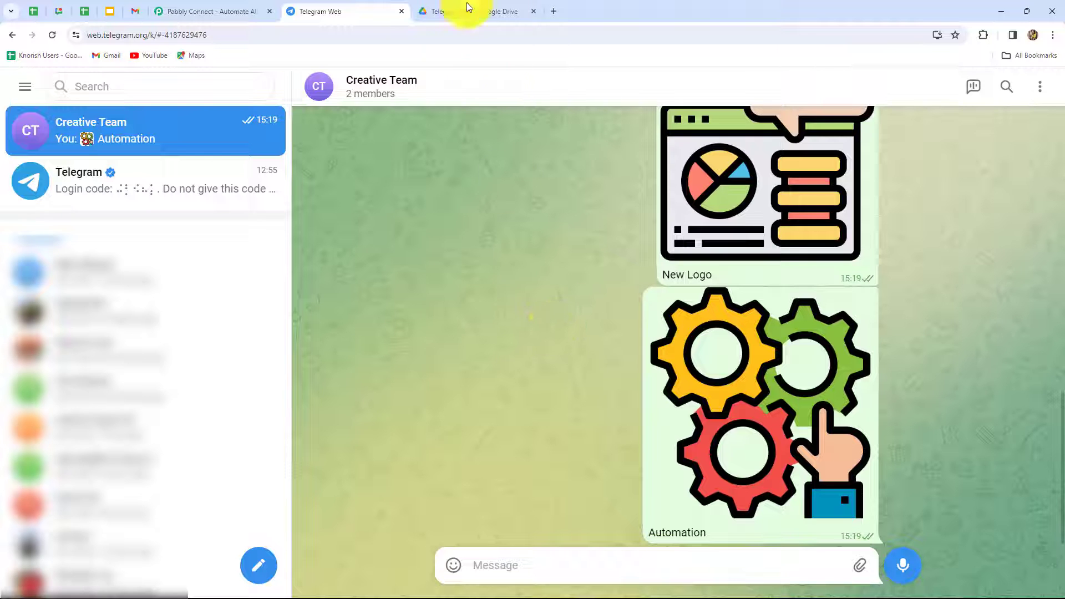
pyautogui.click(455, 12)
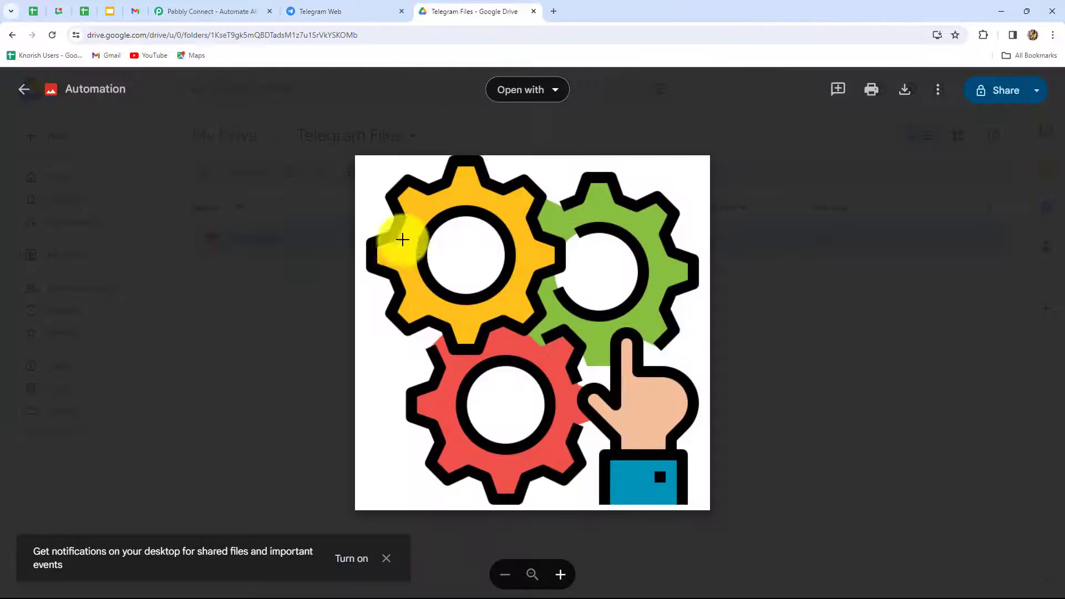
pyautogui.click(24, 90)
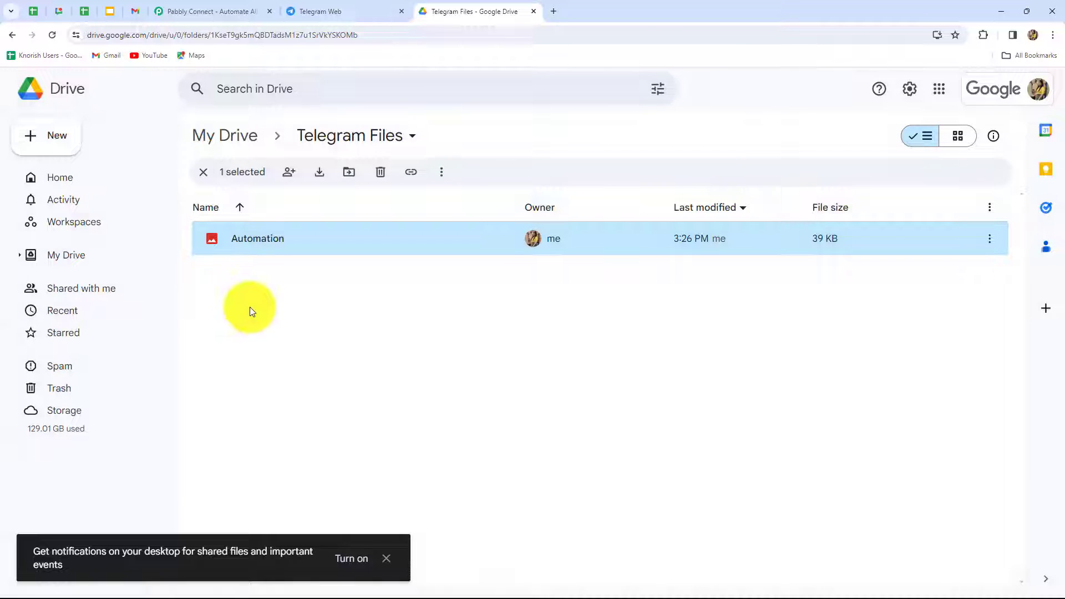
# Step: Switch to the Pabbly site, sign in and access the Pabbly Connect application
pyautogui.click(209, 10)
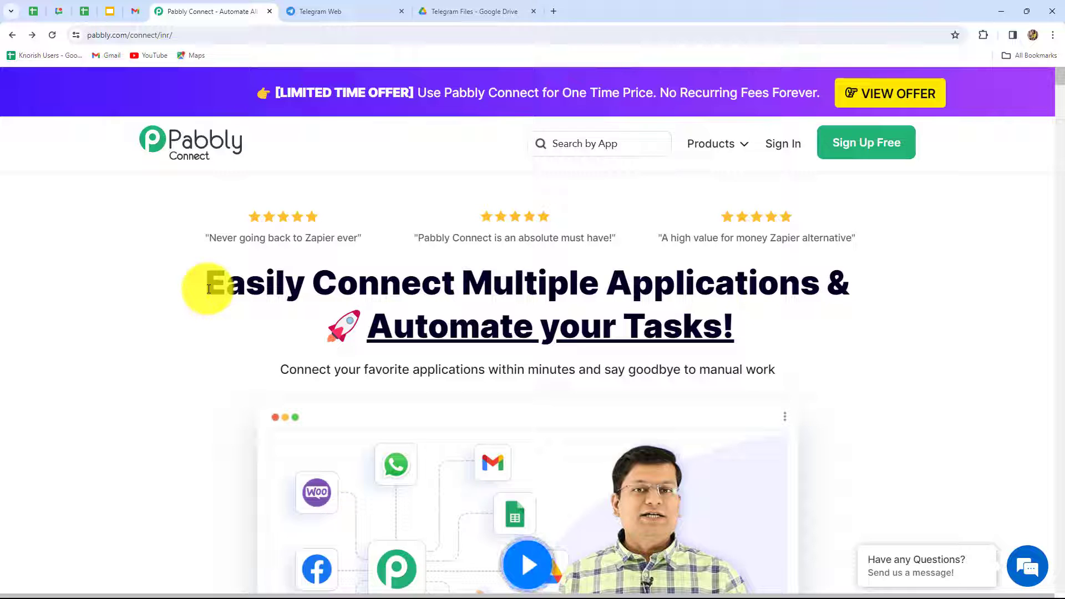
pyautogui.moveTo(208, 289); pyautogui.dragTo(783, 336)
pyautogui.click(790, 334)
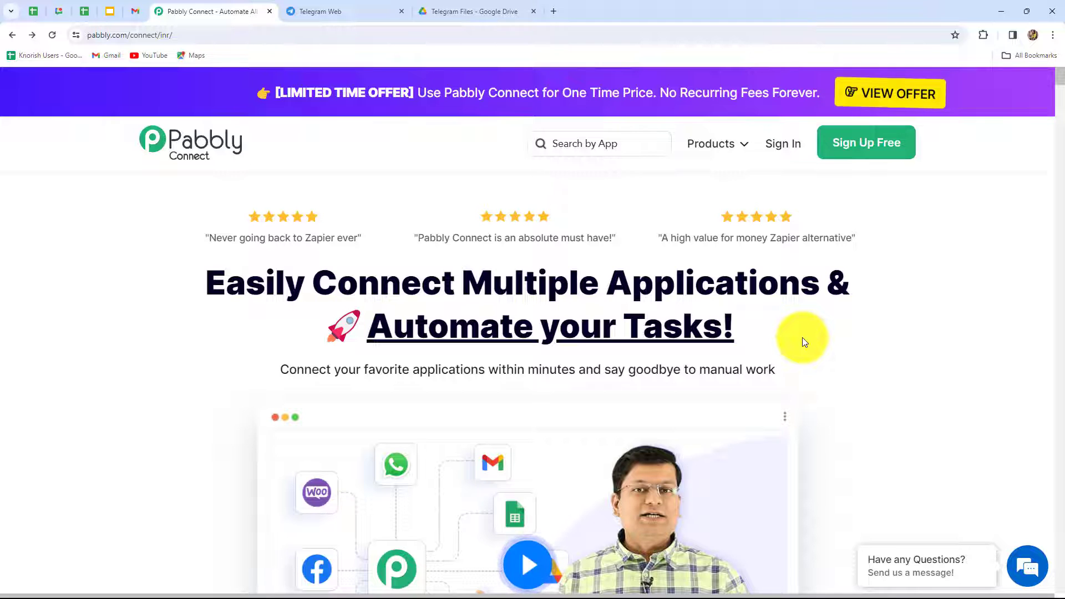
pyautogui.click(782, 145)
pyautogui.scroll(-3, 506, 516)
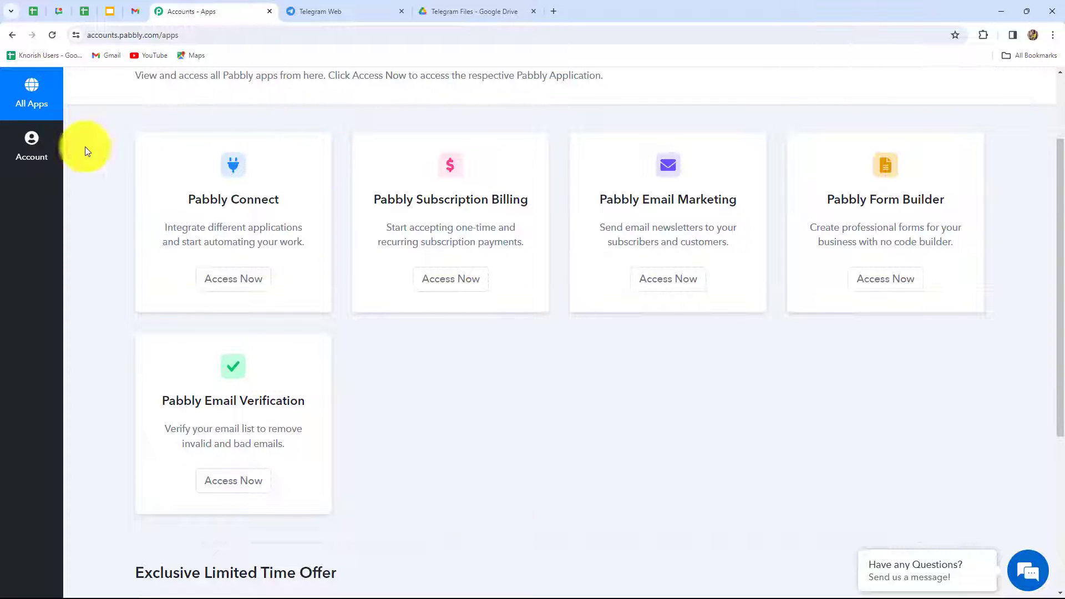
pyautogui.moveTo(189, 198); pyautogui.dragTo(239, 284)
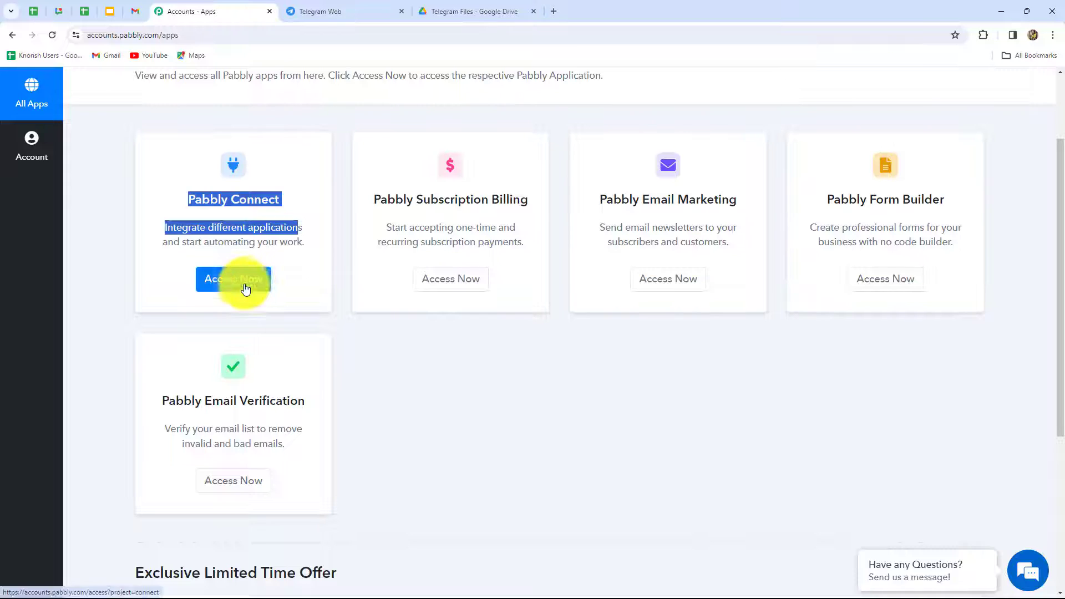
pyautogui.click(239, 283)
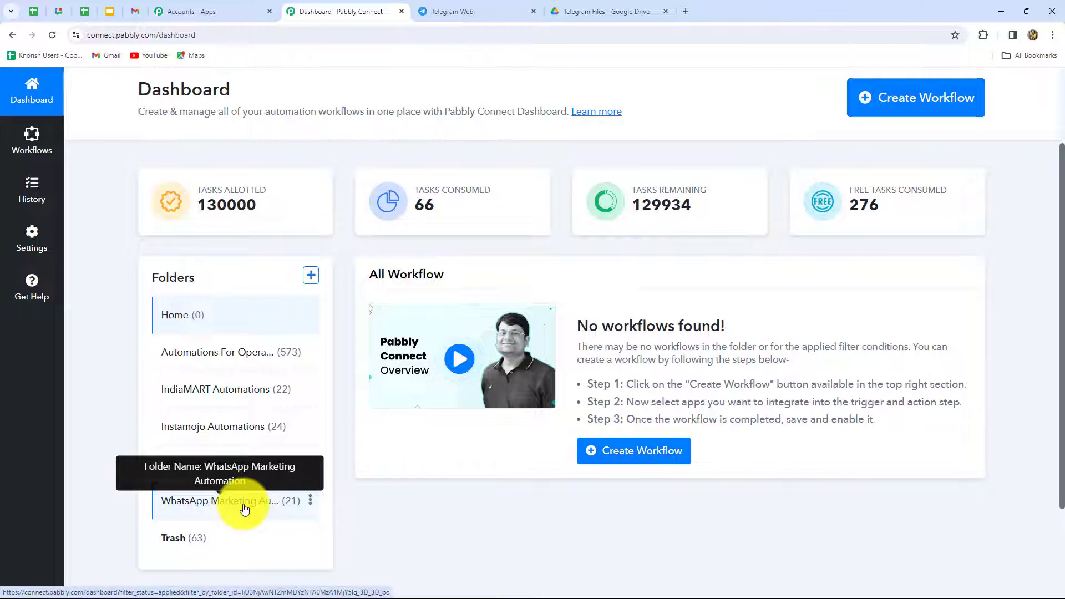
# Step: Create a workflow named "Save New Telegram Files to Google Drive" in the Telegram Automations folder
pyautogui.click(894, 108)
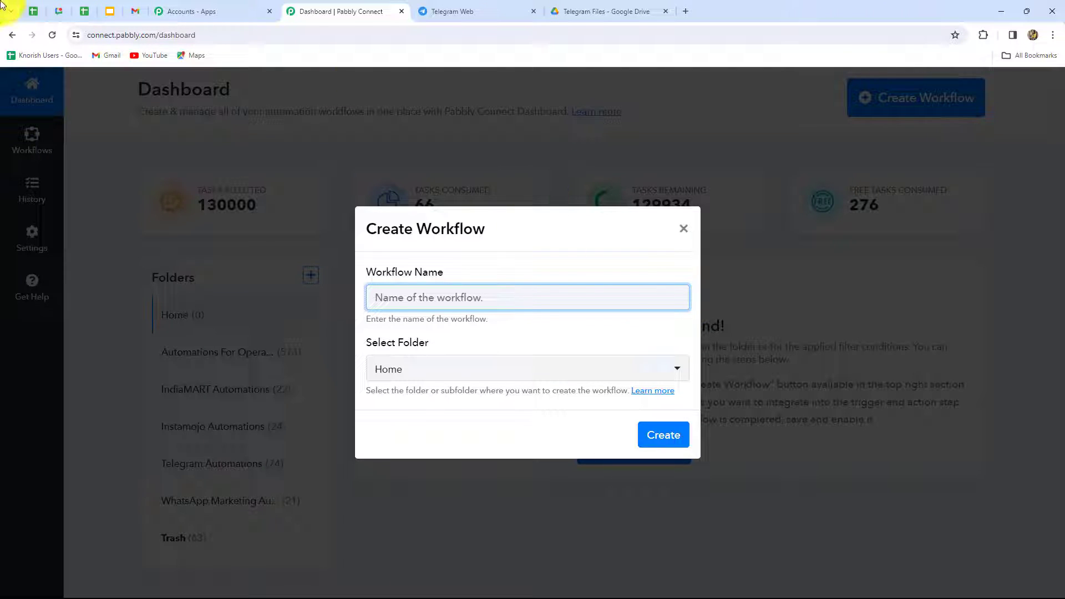
pyautogui.write('Save New Telegram Files to Google Drive')
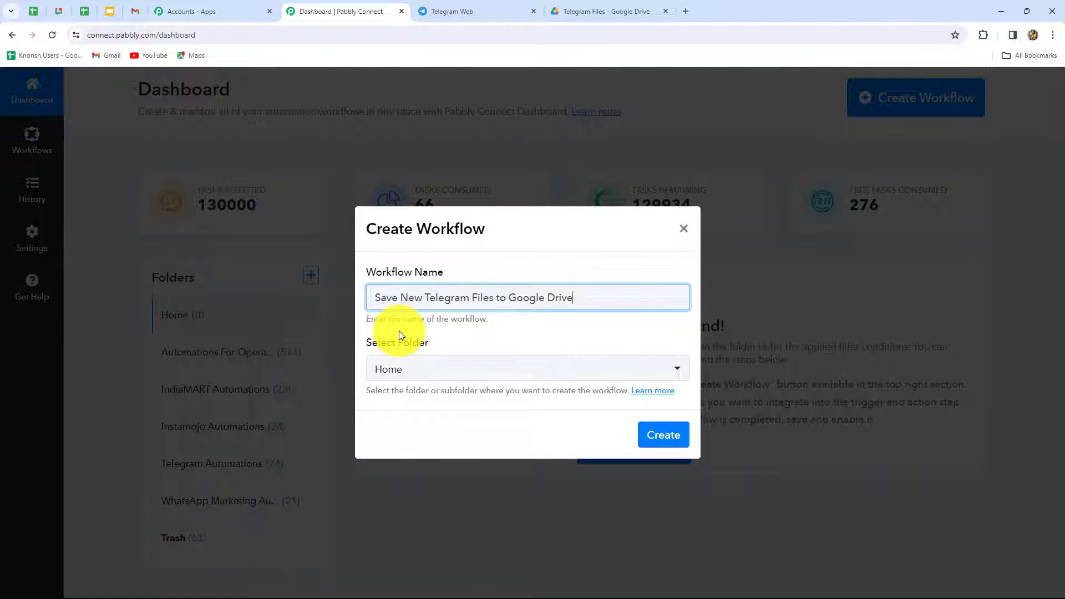
pyautogui.click(429, 371)
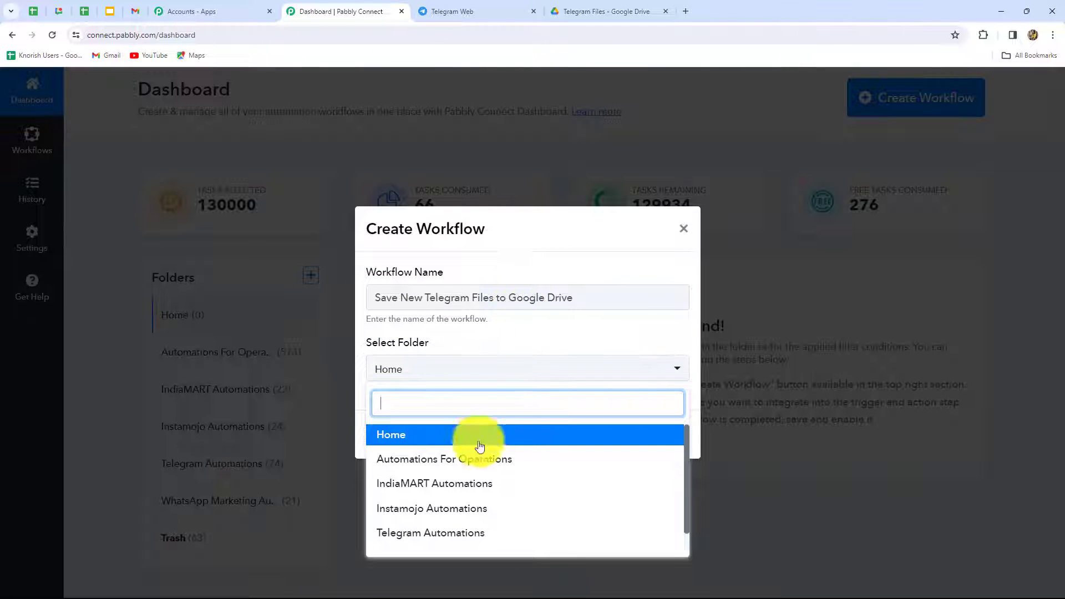
pyautogui.scroll(-1, 400, 528)
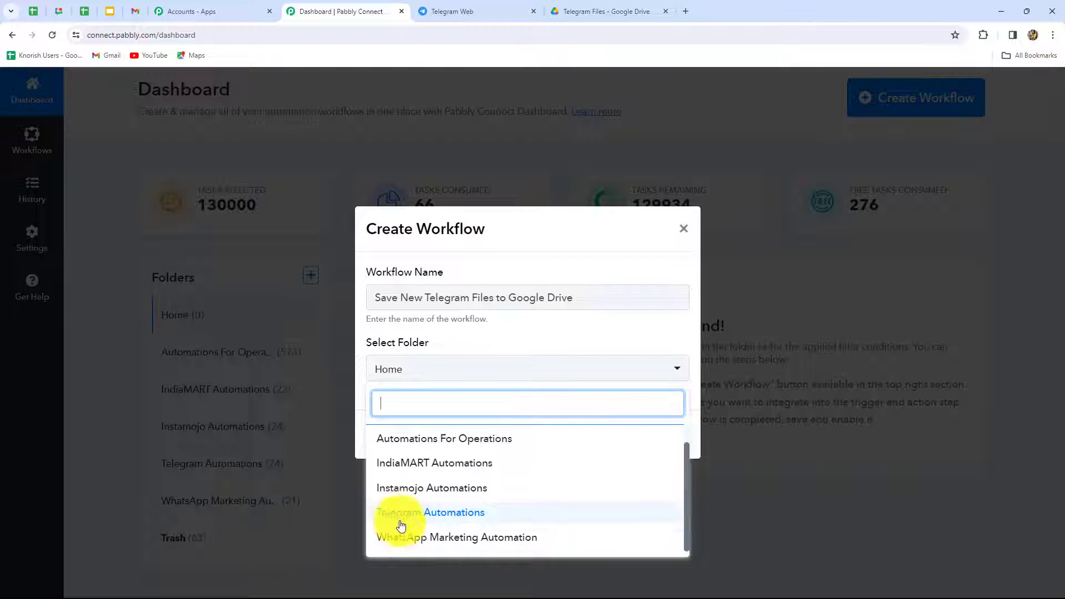
pyautogui.click(441, 513)
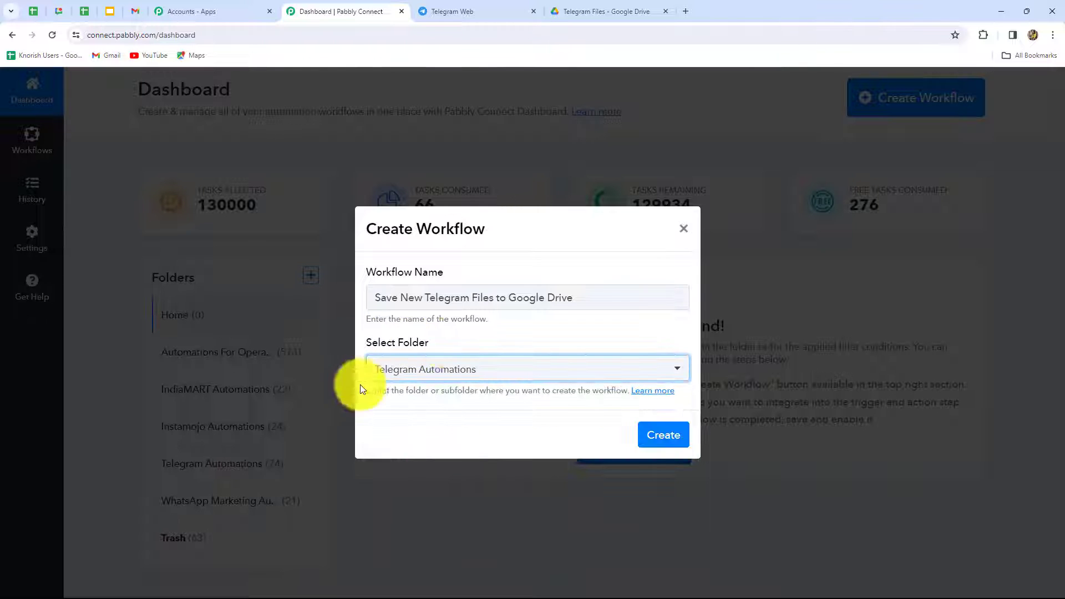
pyautogui.click(654, 436)
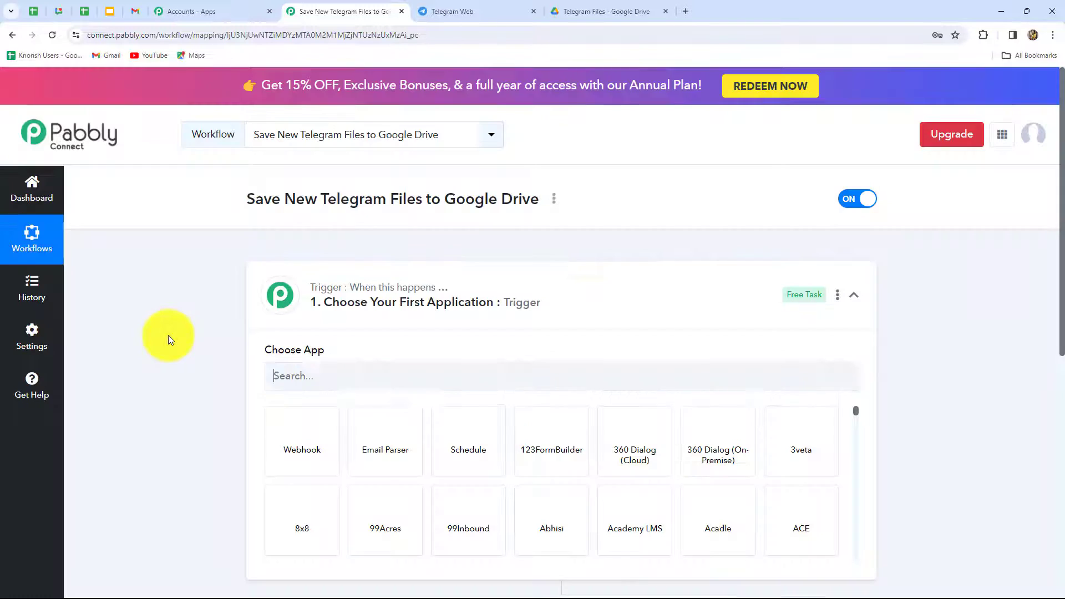
# Step: Set the workflow's trigger to Telegram Bot with the event Set Webhook / Watch Updates
pyautogui.scroll(-3, 168, 335)
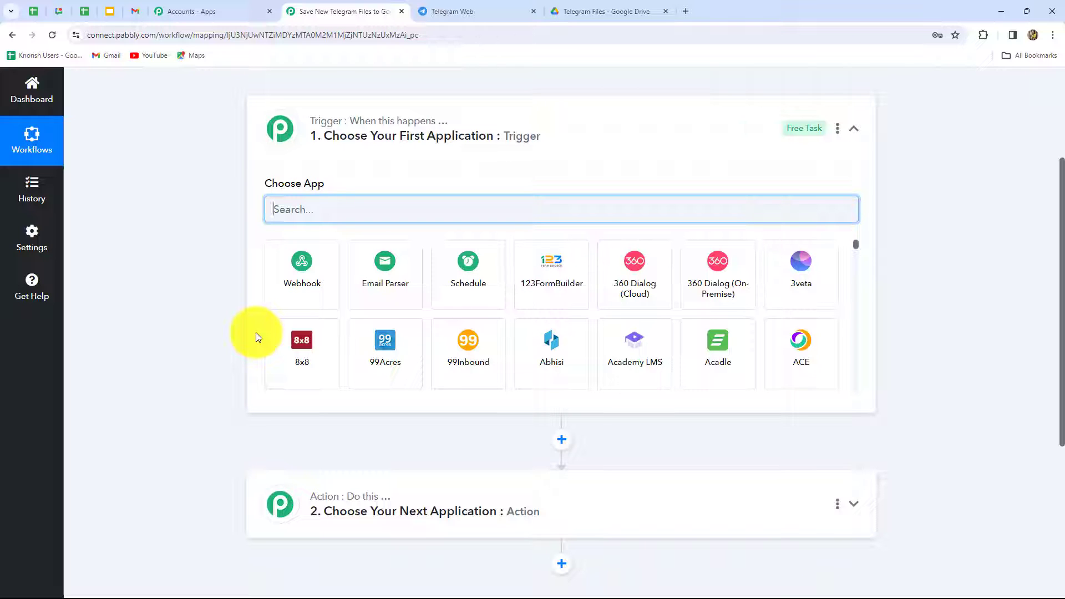
pyautogui.scroll(-2, 255, 333)
pyautogui.scroll(2, 255, 332)
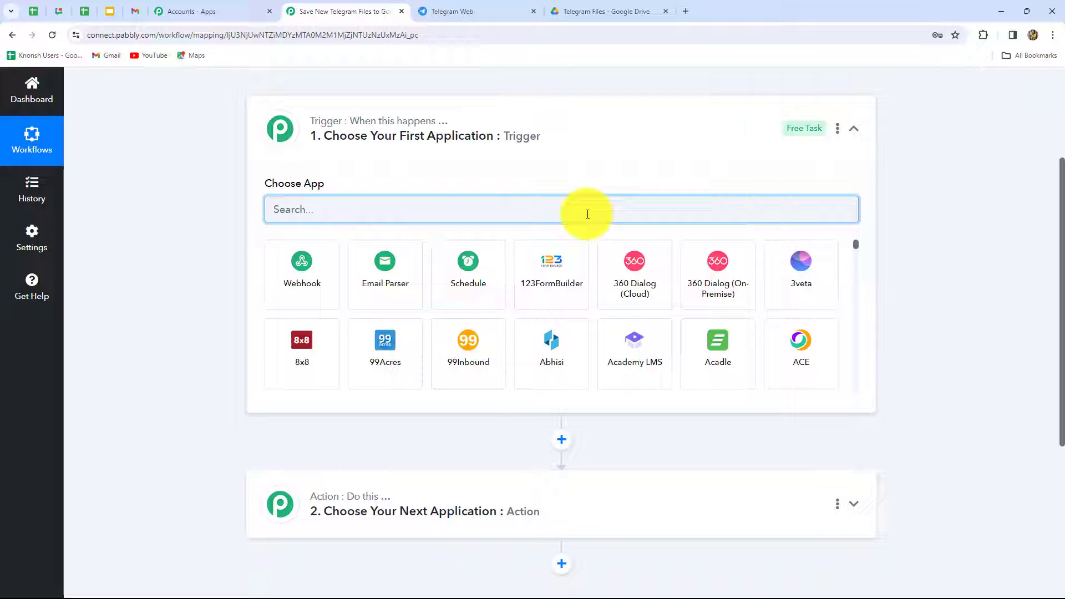
pyautogui.hotkey('ctrl', 'Tab')
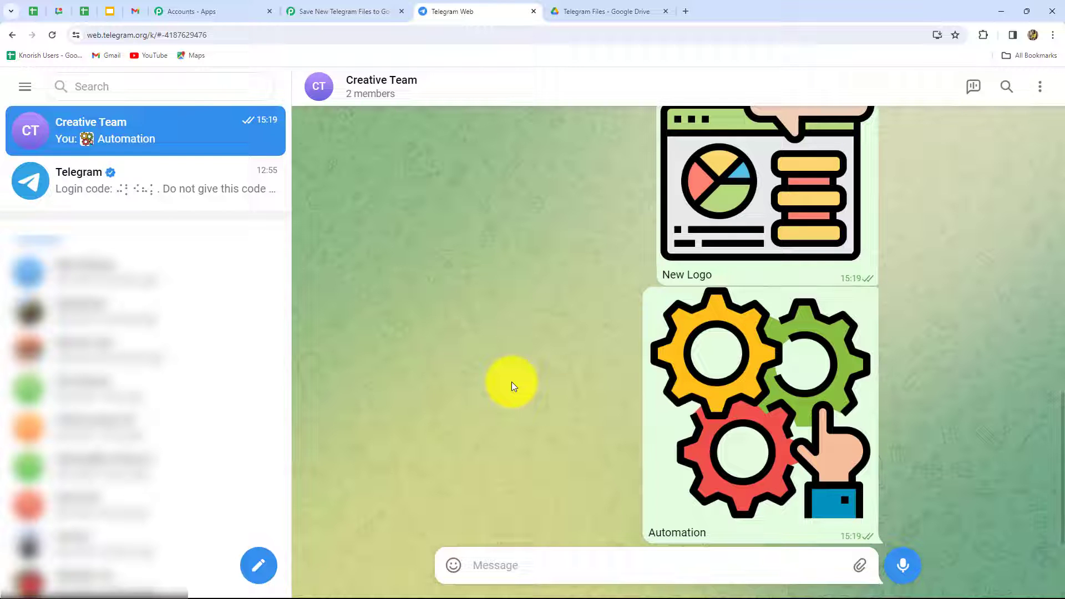
pyautogui.click(328, 11)
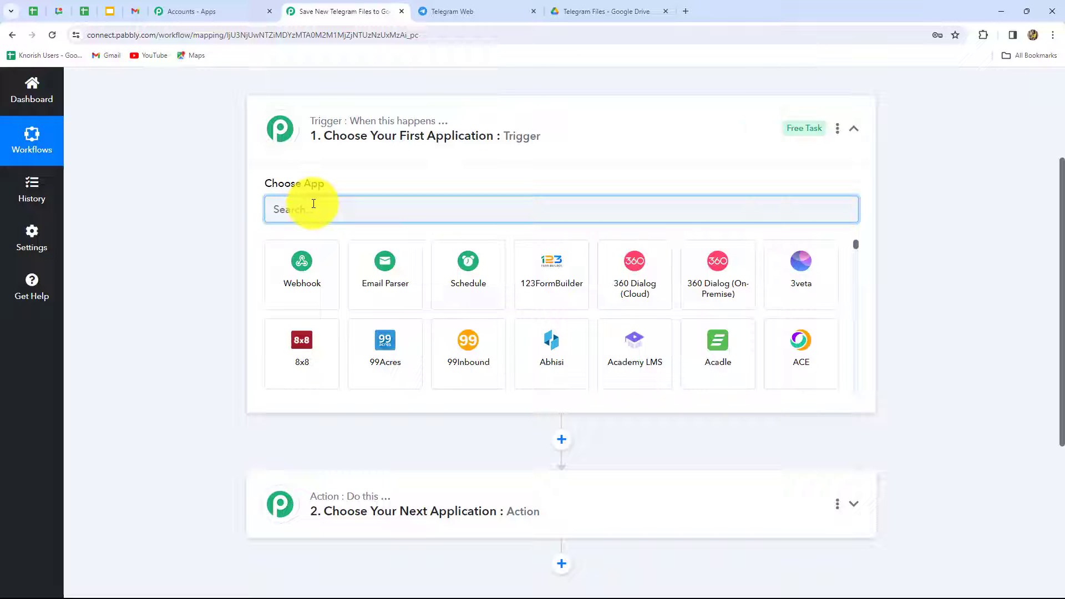
pyautogui.write('Tele')
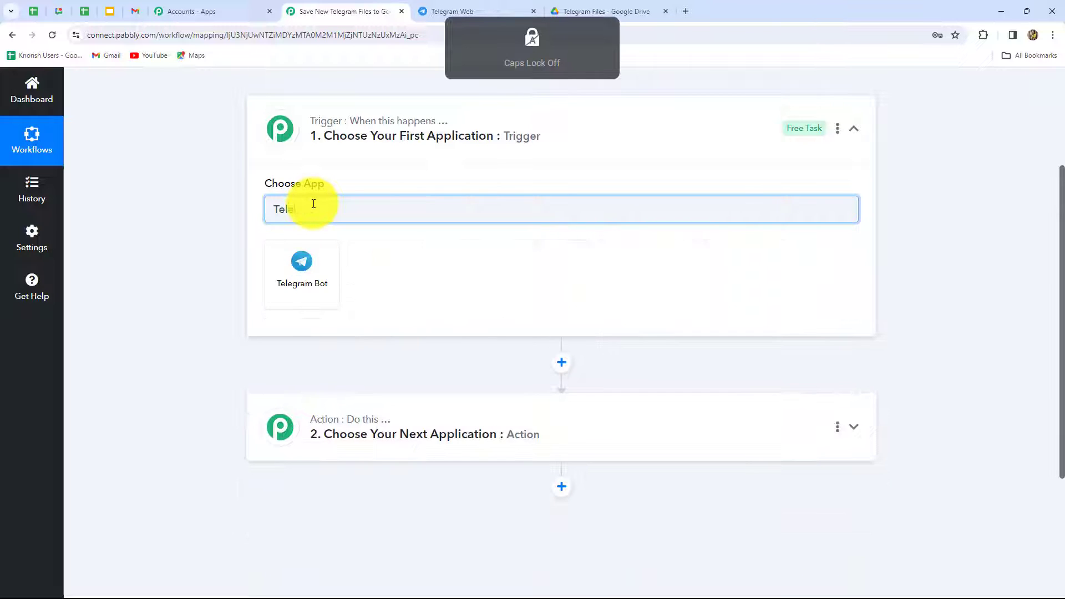
pyautogui.click(327, 289)
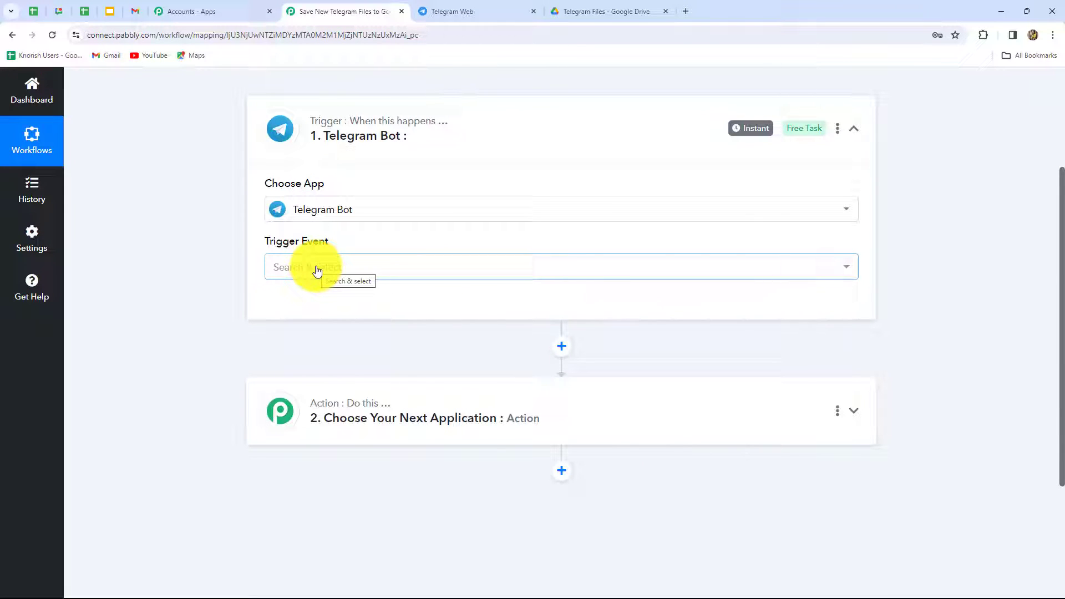
pyautogui.click(317, 271)
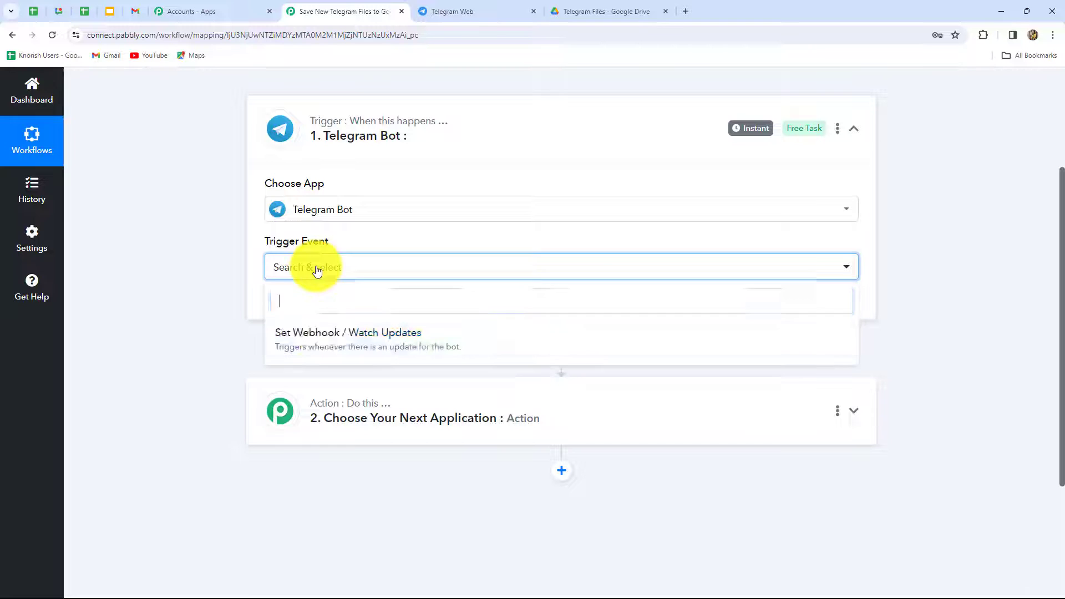
pyautogui.click(406, 344)
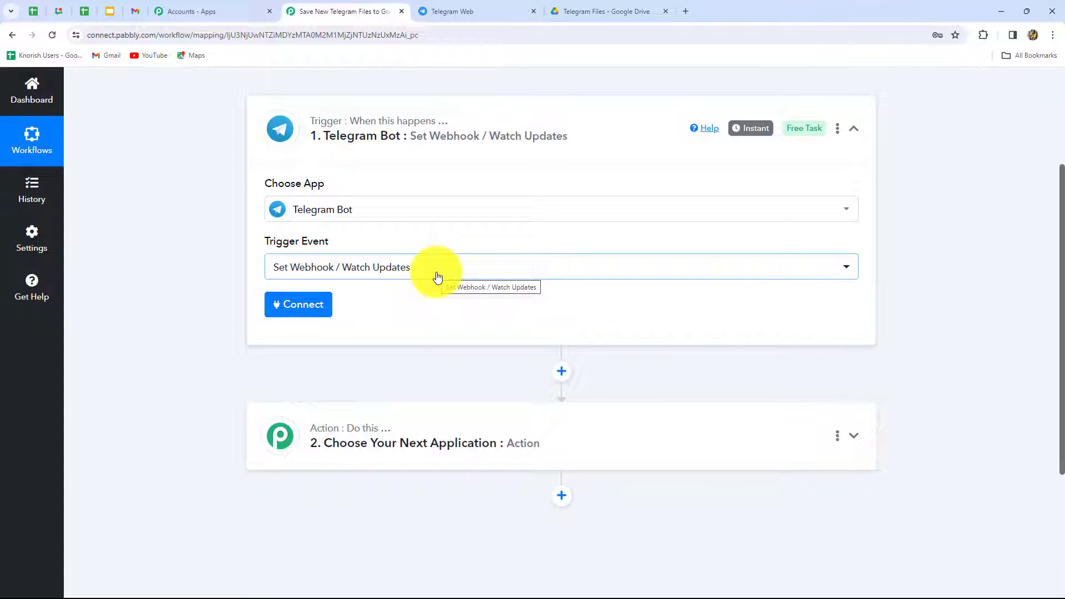
# Step: Start a new Telegram Bot connection for the trigger and read the instructions for obtaining its token
pyautogui.click(315, 312)
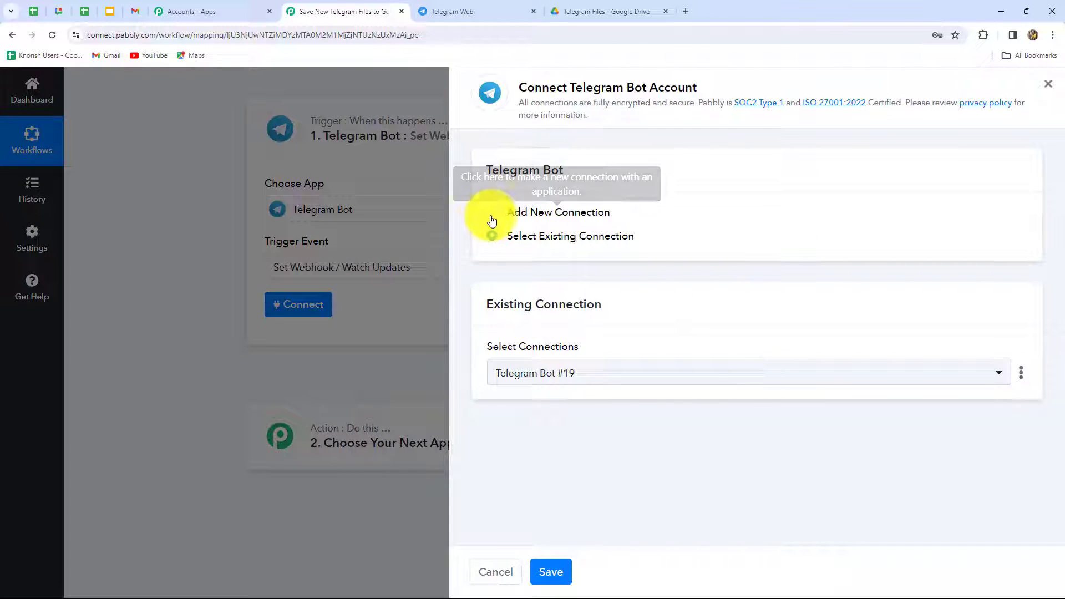
pyautogui.click(490, 214)
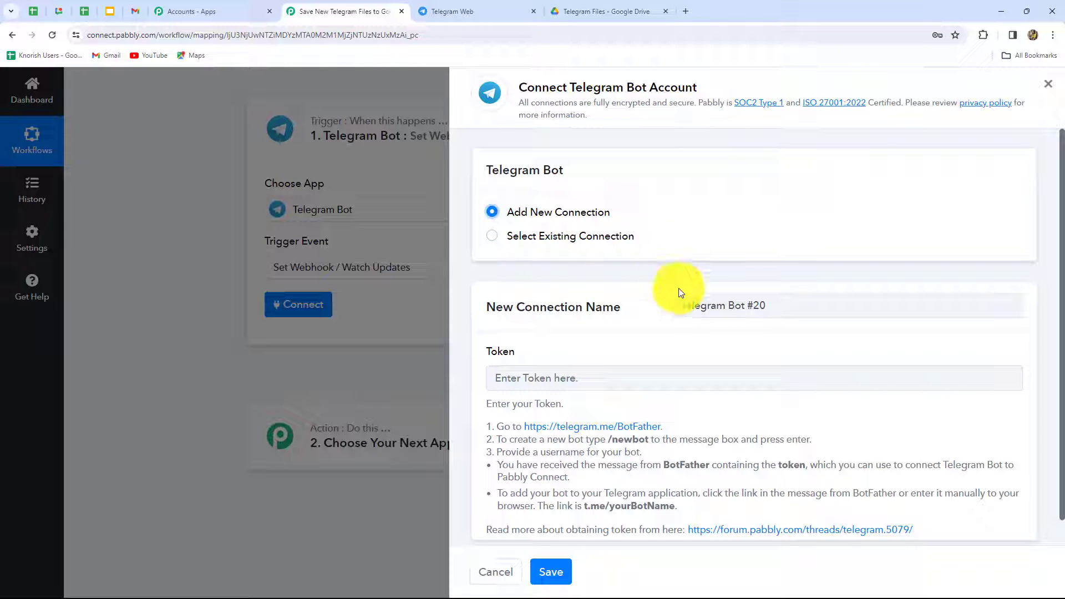
pyautogui.scroll(-1, 677, 369)
pyautogui.click(493, 185)
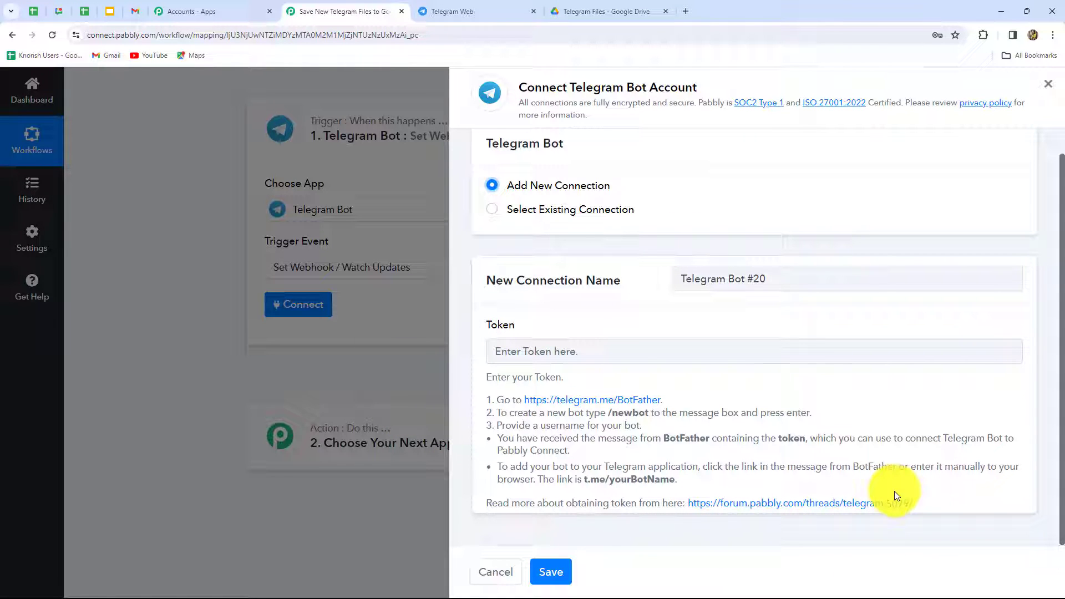
pyautogui.moveTo(489, 397); pyautogui.dragTo(941, 492)
pyautogui.click(943, 490)
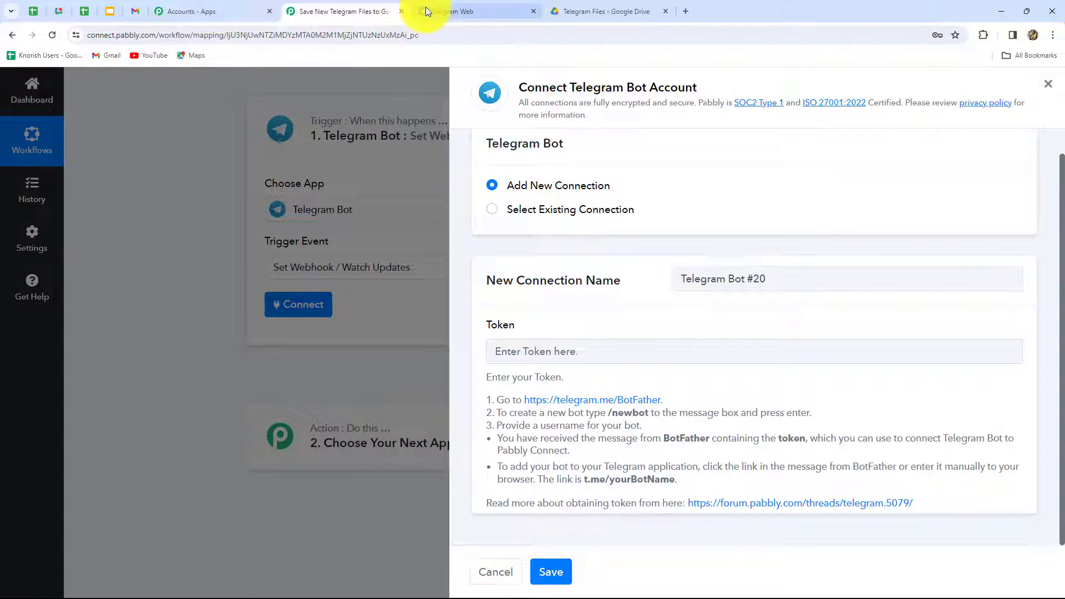
# Step: Switch to Telegram Web, search the chats for "bo" and open the BotFather chat
pyautogui.click(444, 12)
pyautogui.write('bo')
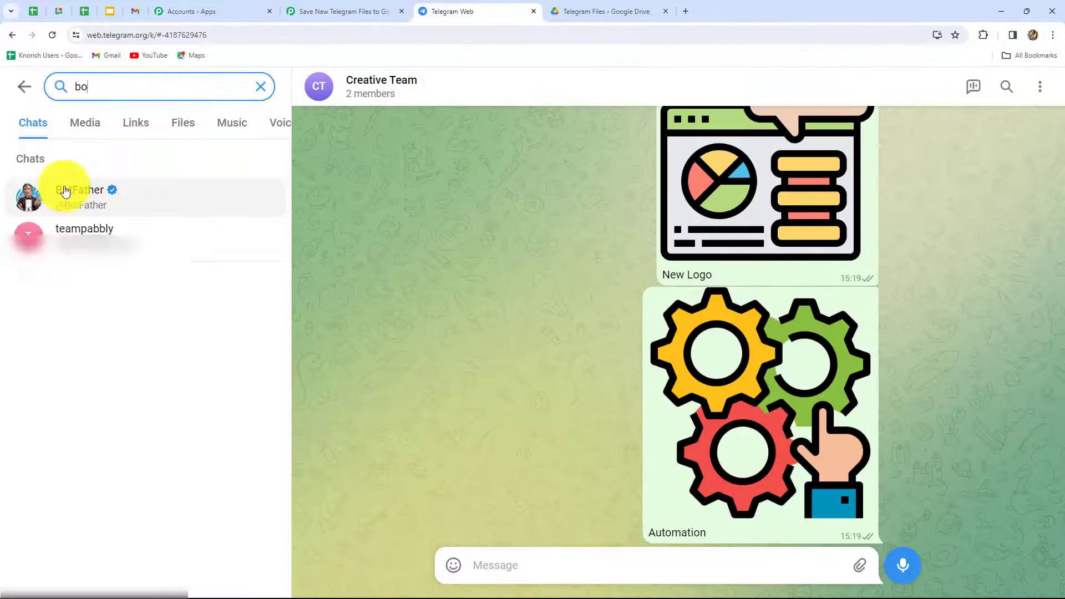
pyautogui.click(66, 191)
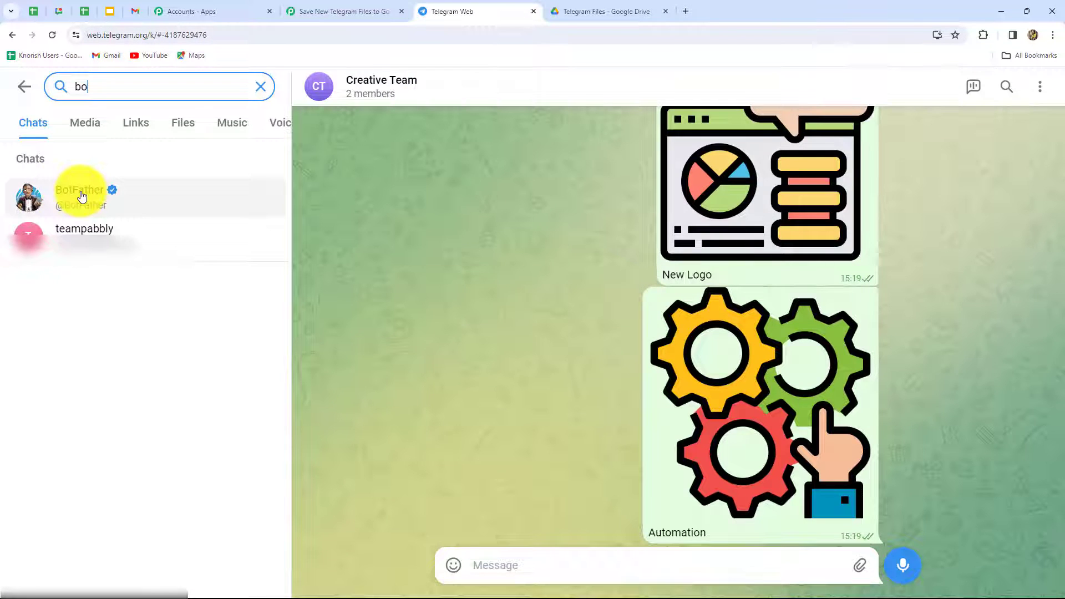
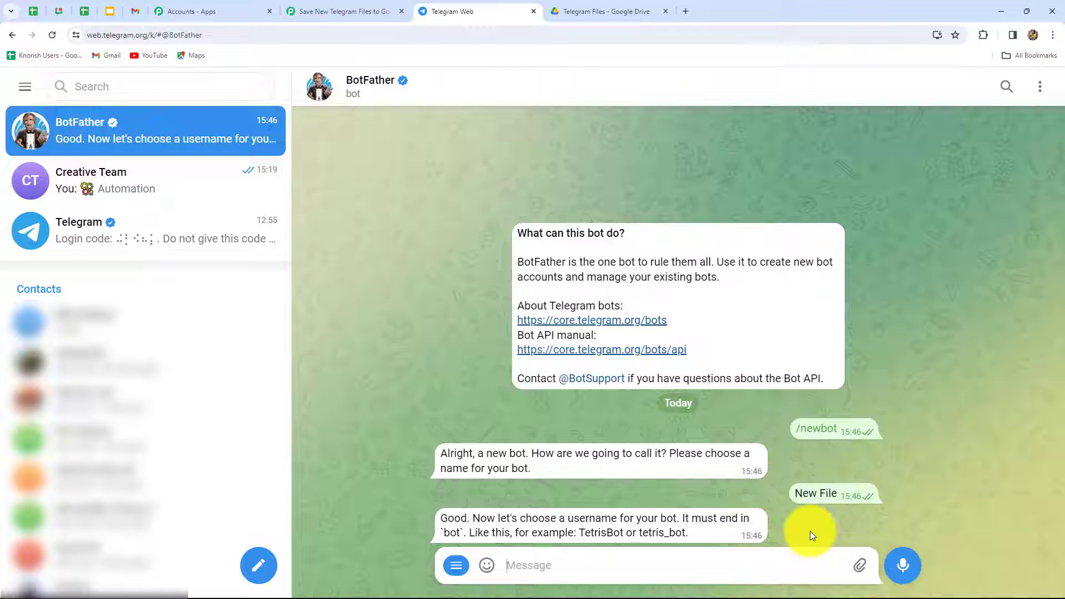
# Step: Send BotFather the usernames New_Files_bot, newfiles_bot and newfiles_creativeteam_bot in turn for the new bot New File
pyautogui.doubleClick(584, 534)
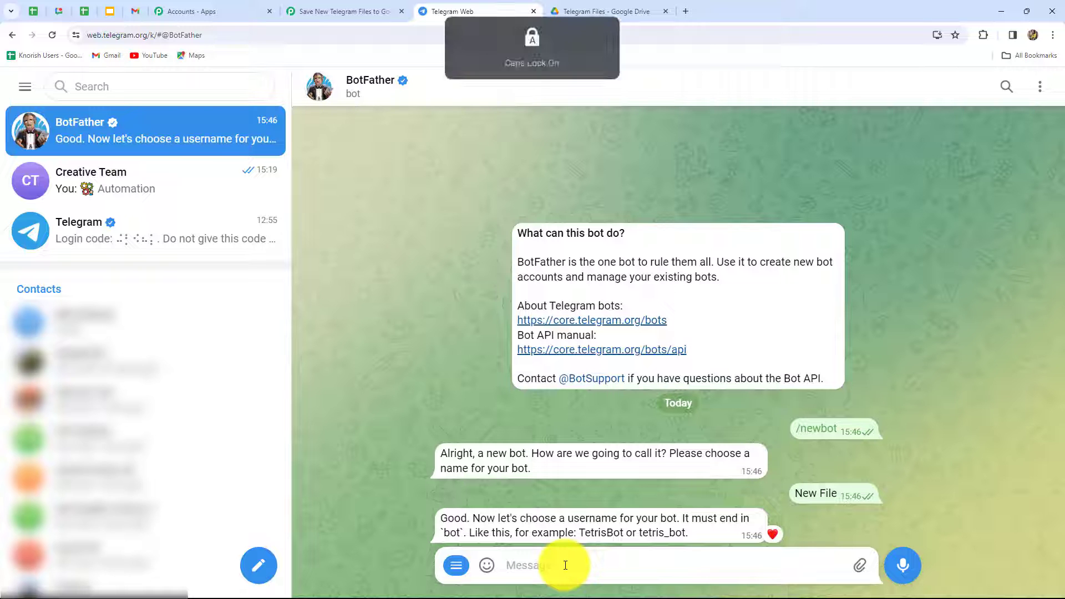
pyautogui.write('New_Files_bot')
pyautogui.press('Return')
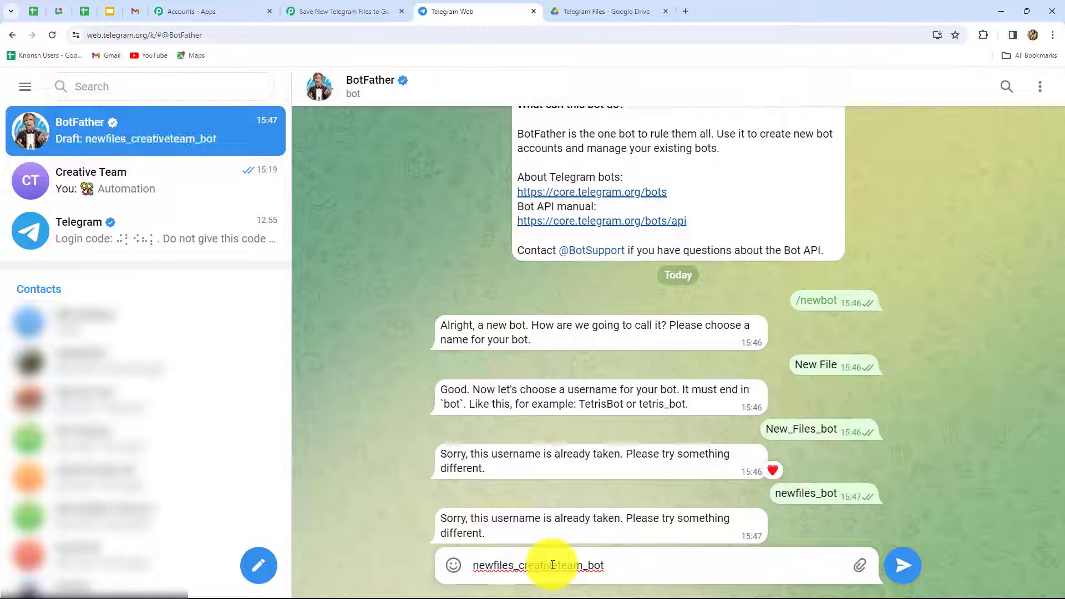
pyautogui.press('Return')
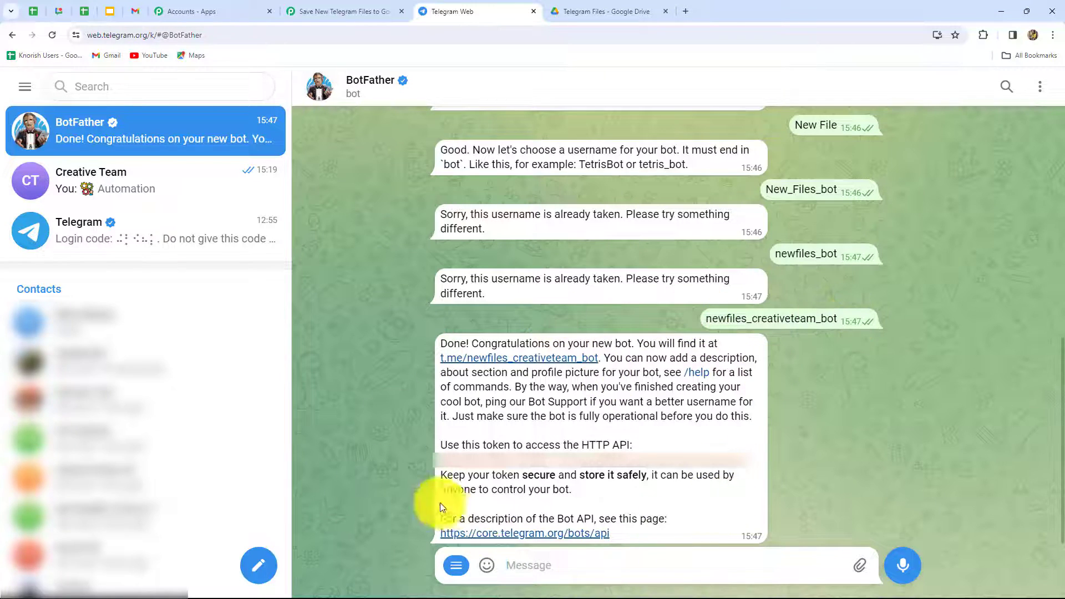
# Step: Copy the new bot's API token from BotFather's message and paste it into the Pabbly connection's Token field
pyautogui.click(466, 467)
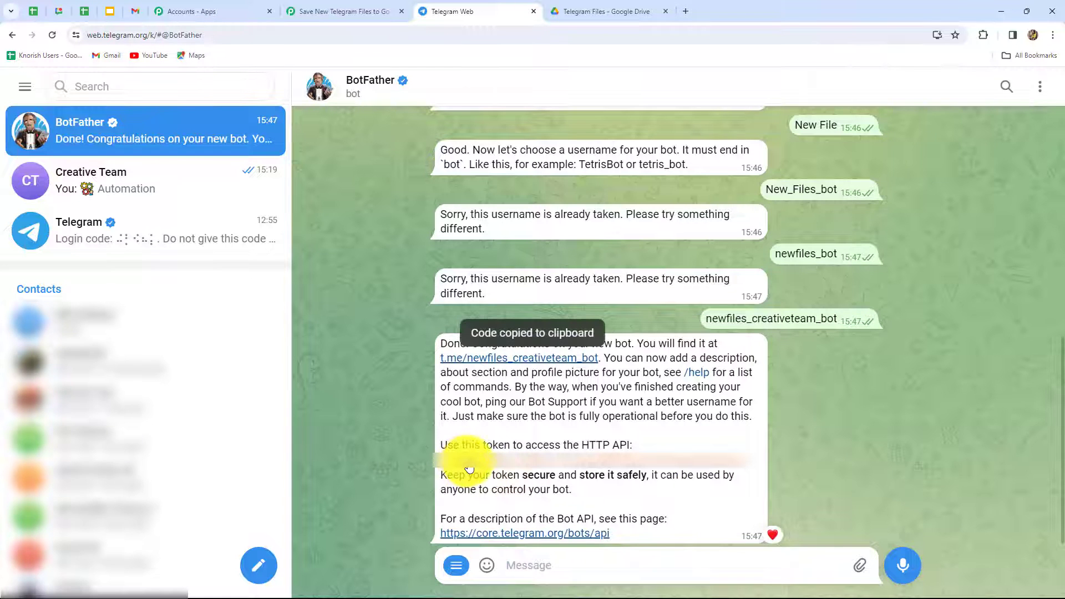
pyautogui.click(339, 12)
pyautogui.click(677, 358)
pyautogui.hotkey('ctrl', 'v')
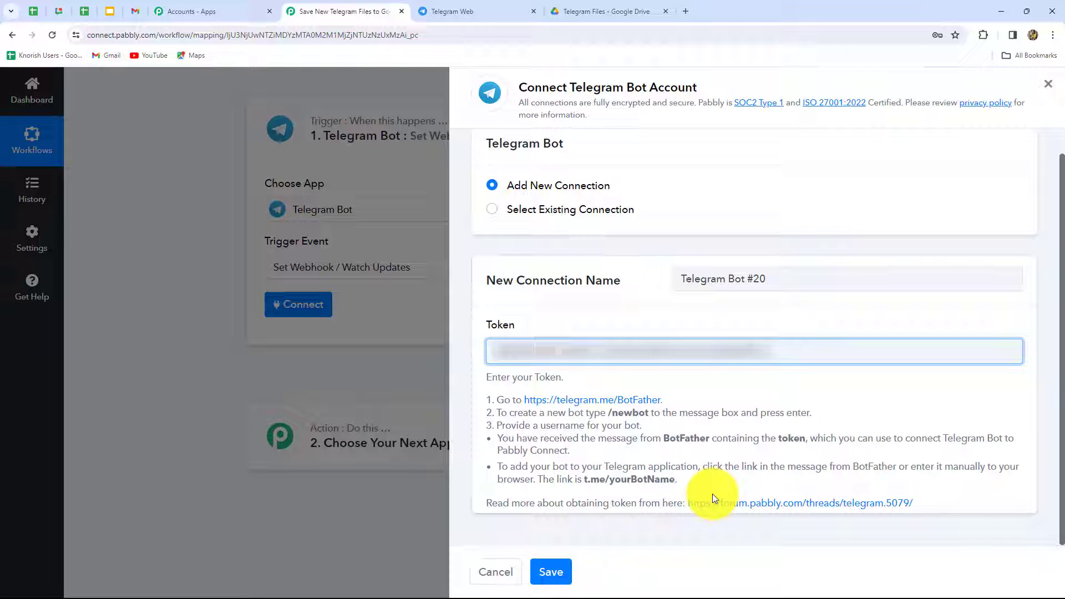
# Step: Save the Telegram Bot connection and send a test request so the trigger waits for a webhook response
pyautogui.click(551, 571)
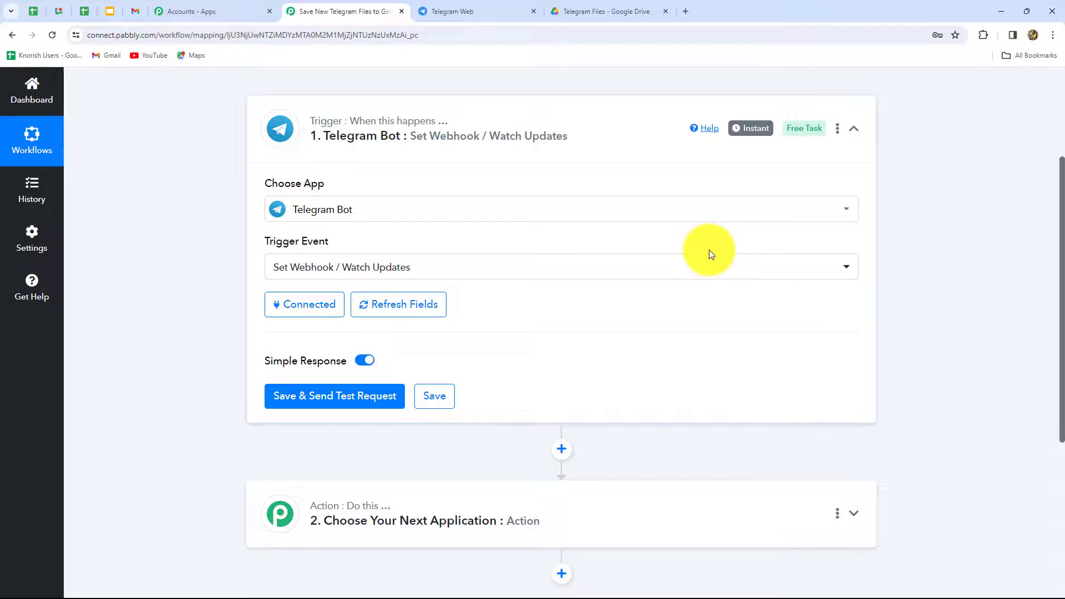
pyautogui.click(355, 403)
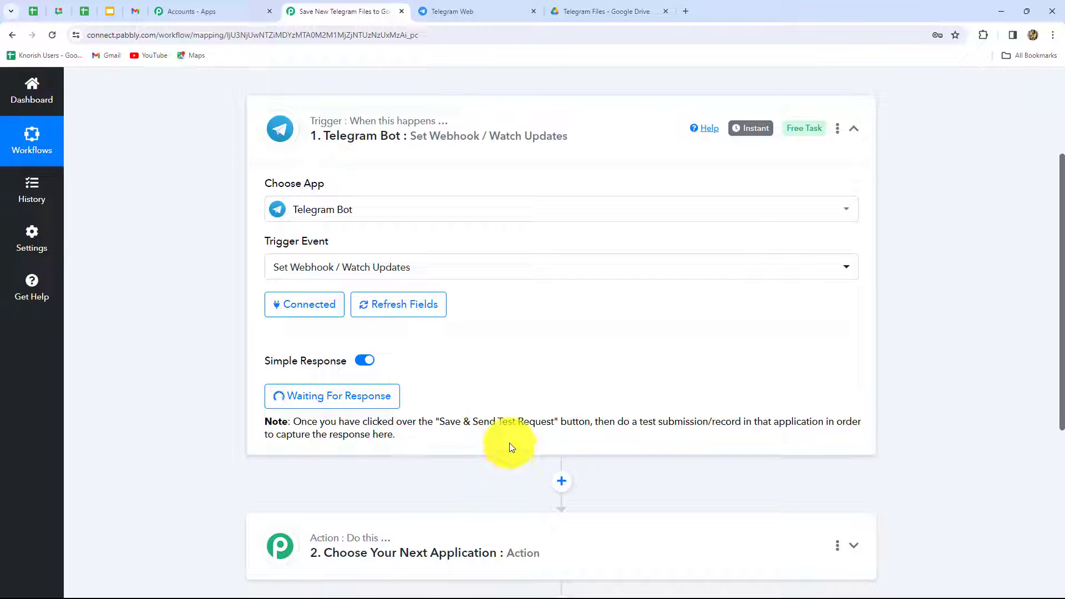
# Step: Switch to Telegram Web and start a new group with newfiles_creativeteam_bot as its member
pyautogui.click(466, 10)
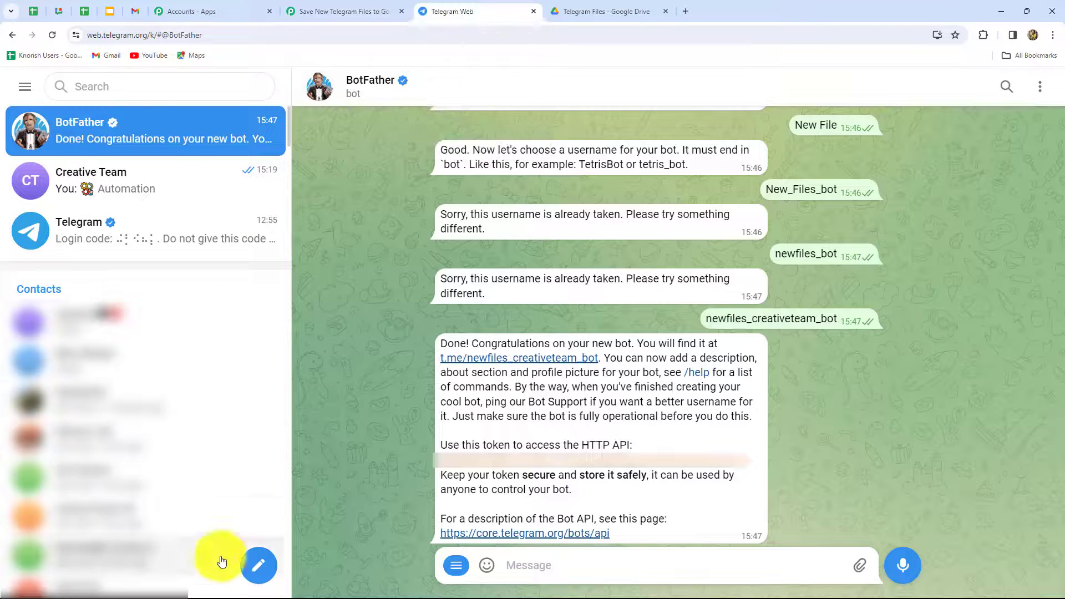
pyautogui.click(259, 567)
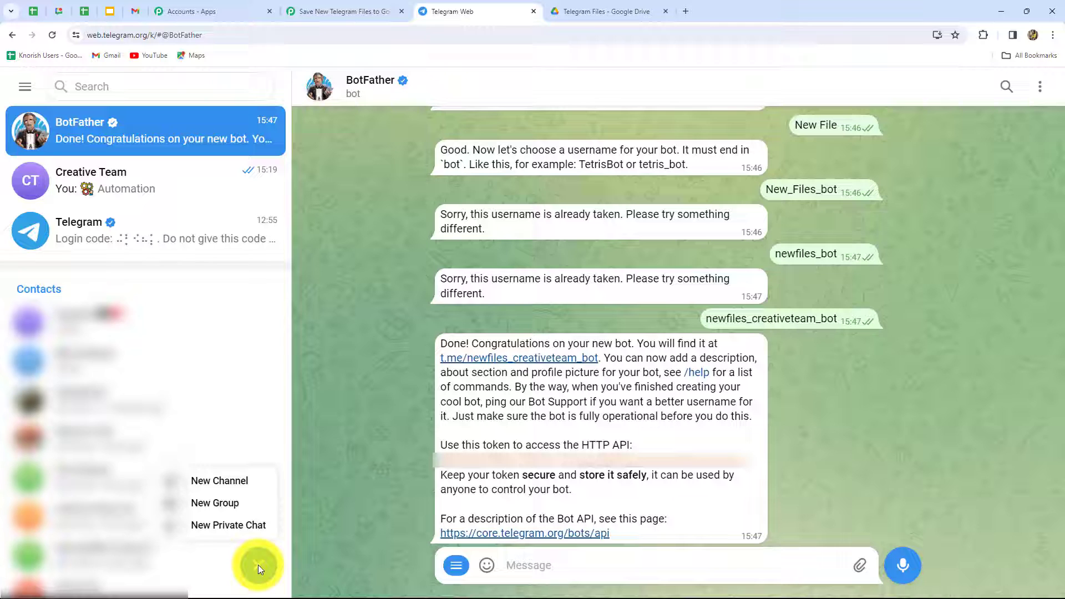
pyautogui.click(210, 483)
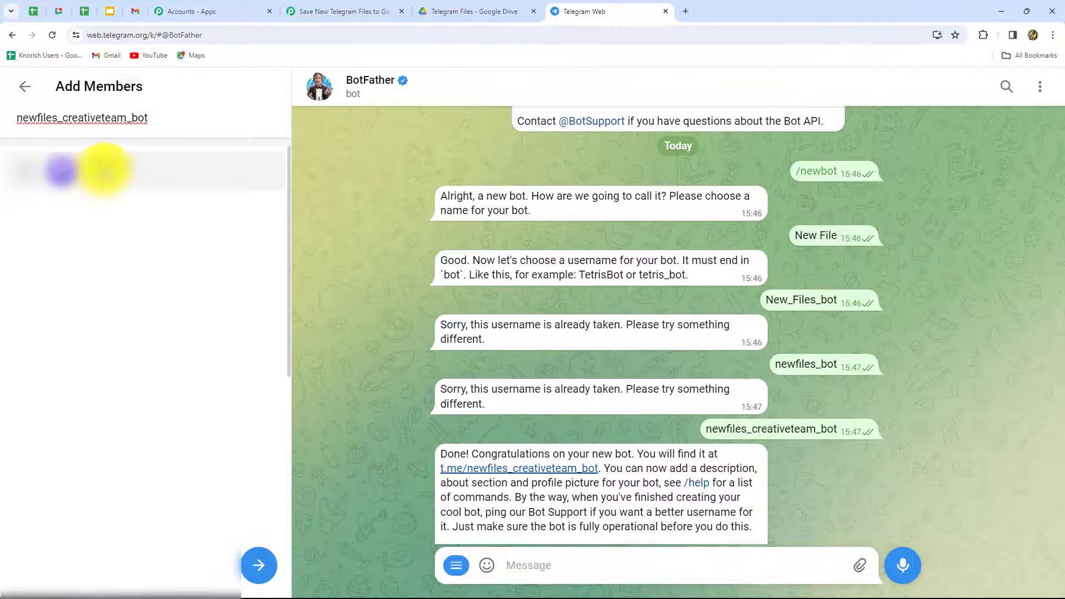
pyautogui.click(105, 170)
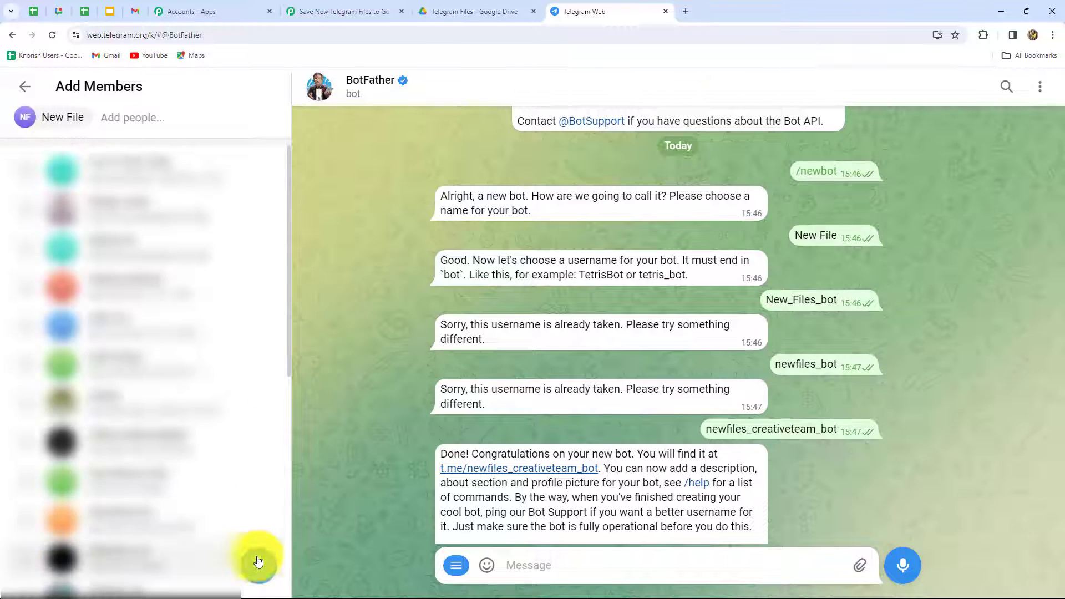
pyautogui.click(259, 564)
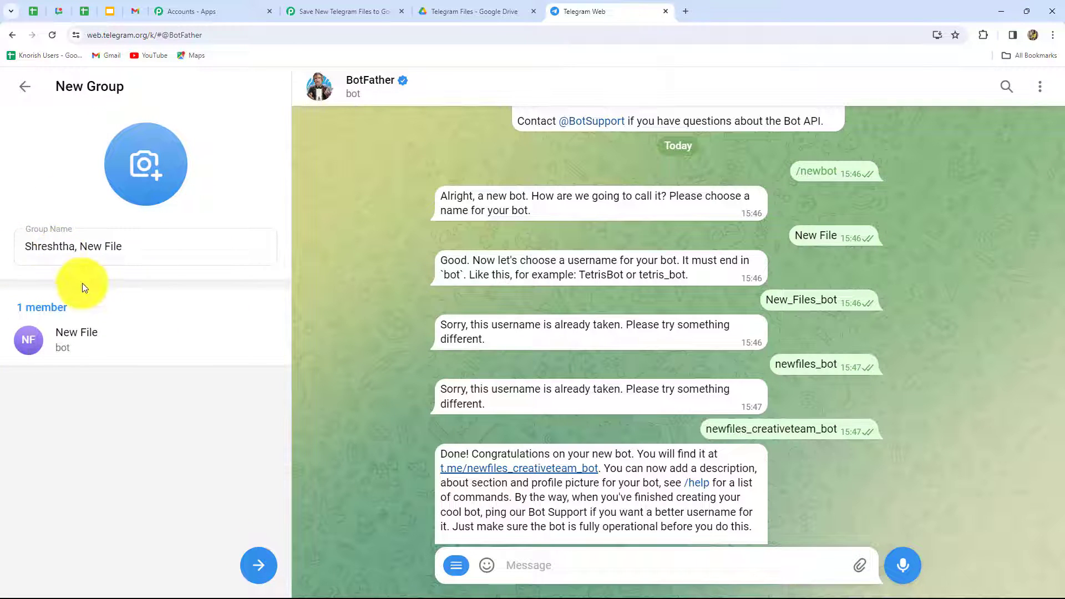
# Step: Replace the suggested group name with Social Media Team, create the group and open its info
pyautogui.moveTo(123, 247); pyautogui.dragTo(2, 250)
pyautogui.press('BackSpace')
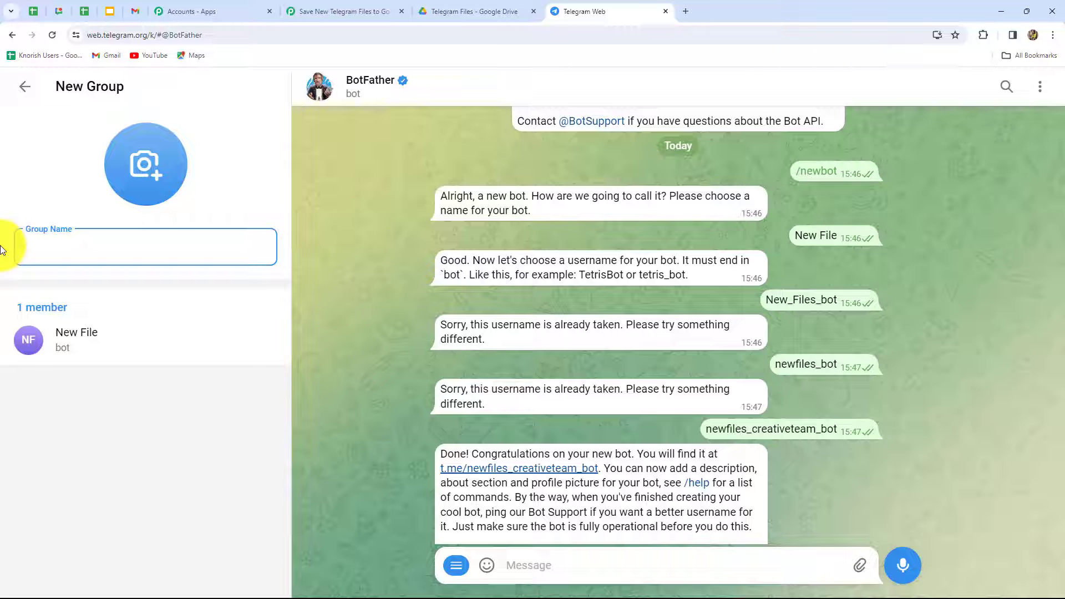
pyautogui.write('Social Media Team')
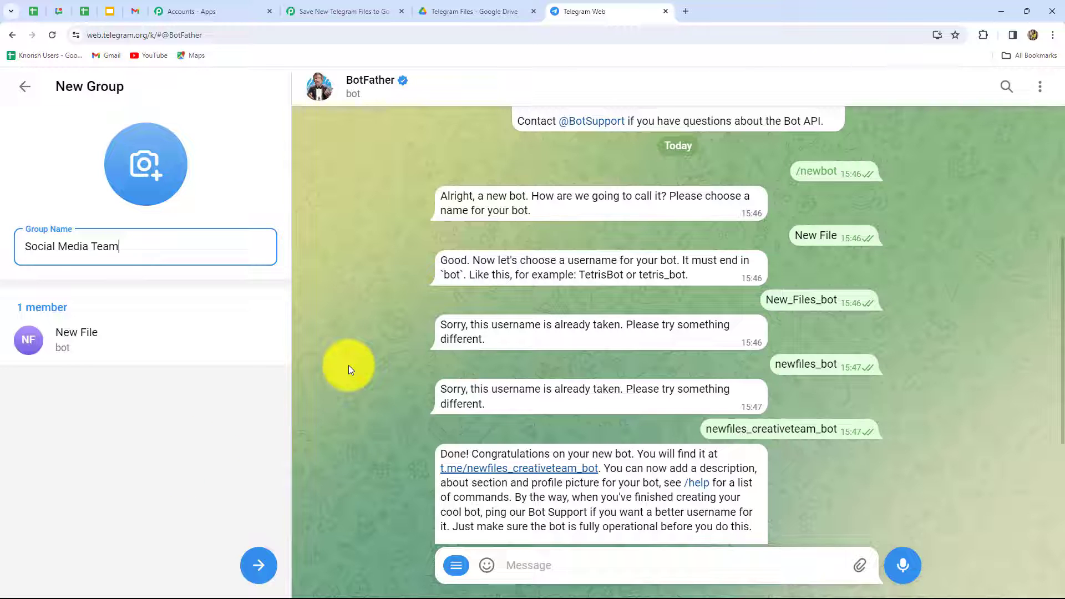
pyautogui.click(253, 569)
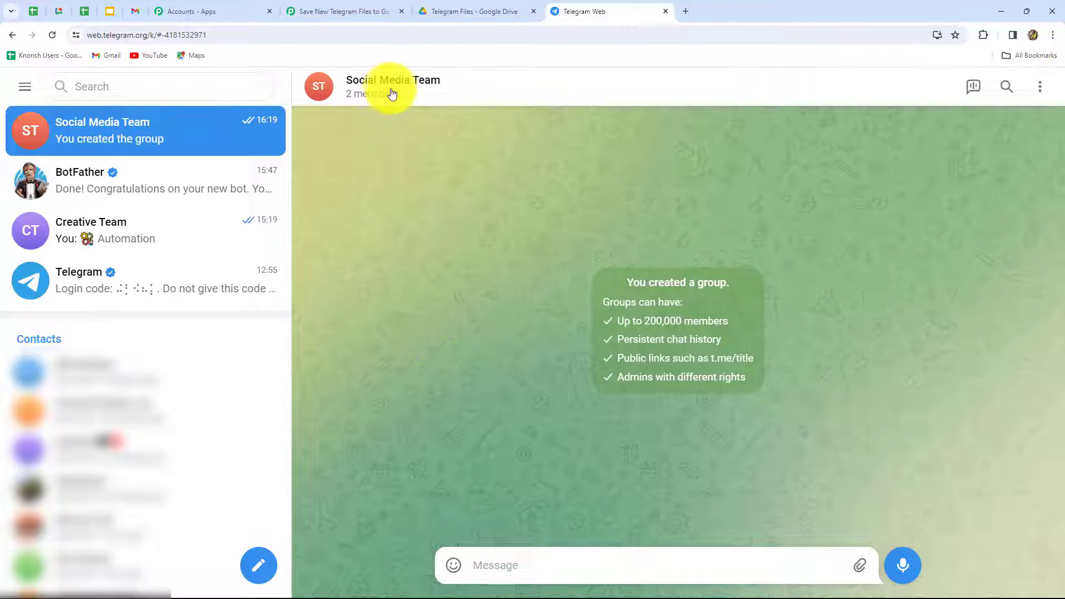
pyautogui.click(410, 86)
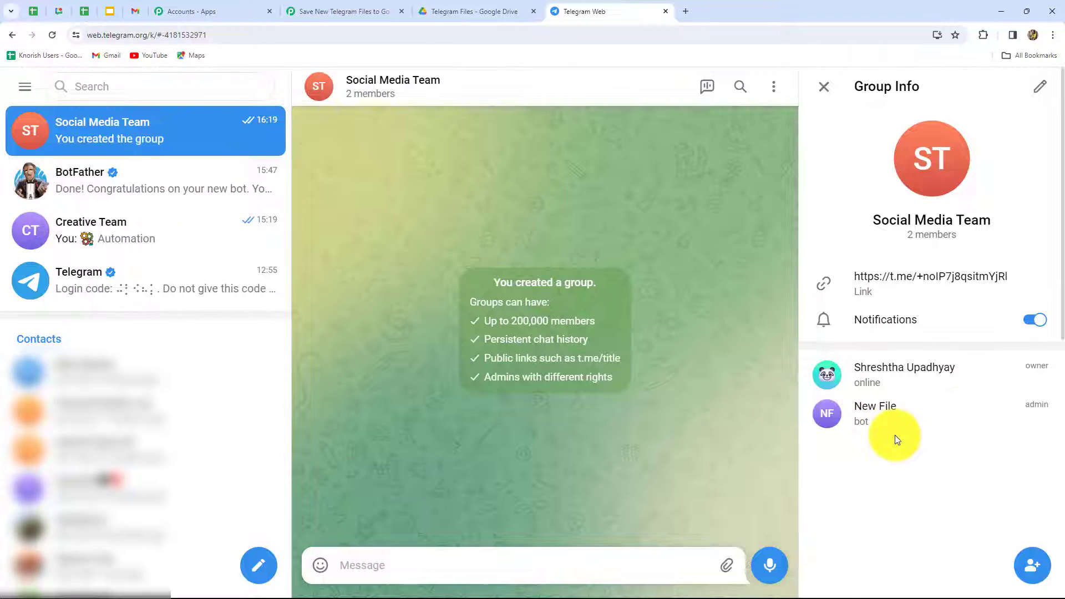
# Step: Switch to Pabbly Connect, review the trigger's received response and start re-capturing the webhook response
pyautogui.click(329, 7)
pyautogui.scroll(-4, 956, 363)
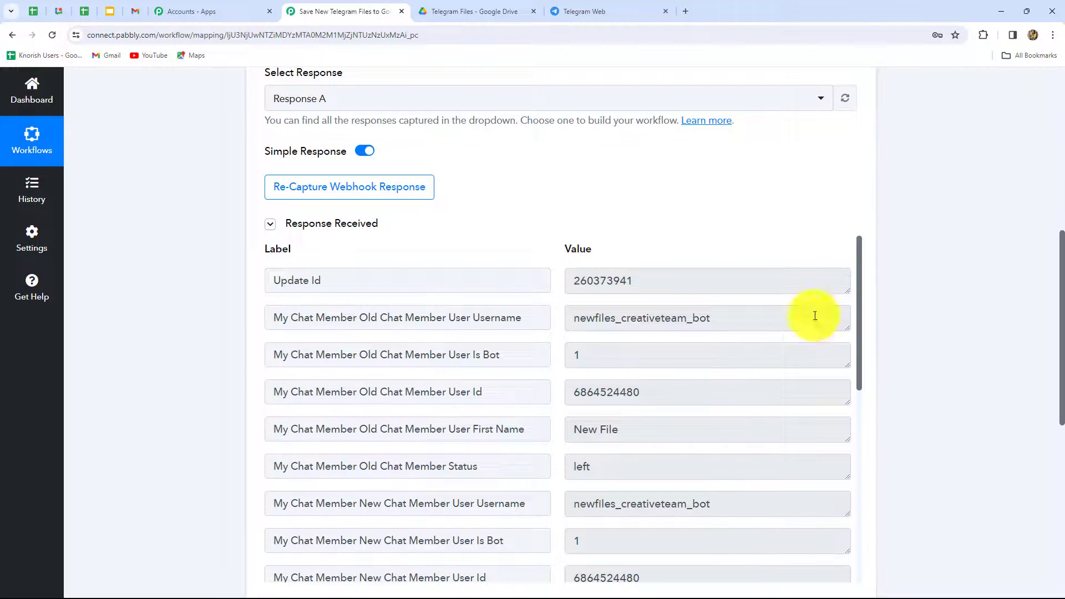
pyautogui.scroll(-3, 727, 521)
pyautogui.scroll(3, 727, 518)
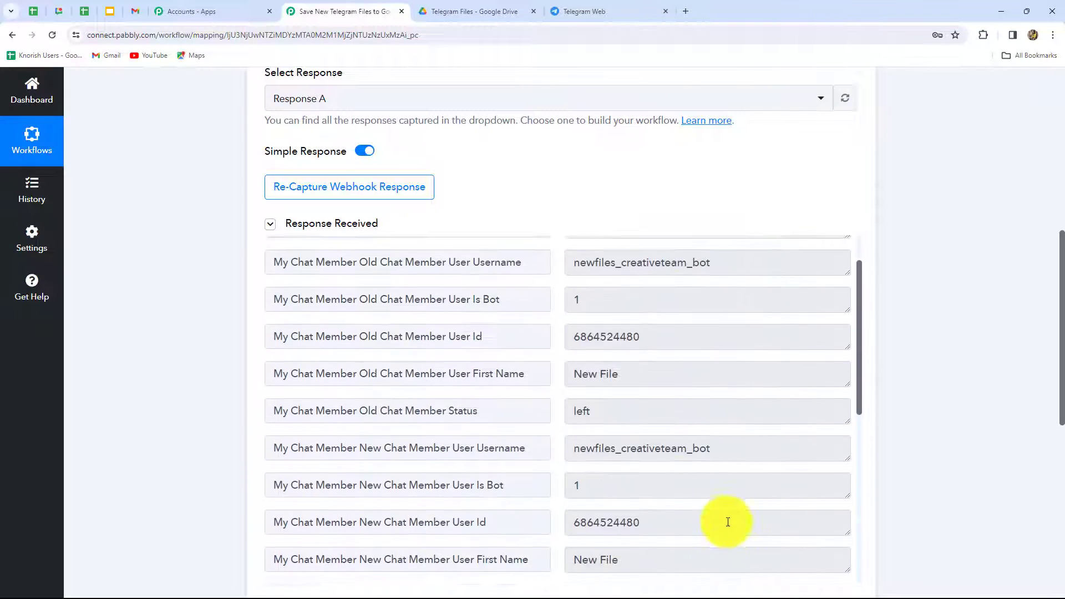
pyautogui.scroll(-6, 715, 499)
pyautogui.scroll(6, 684, 459)
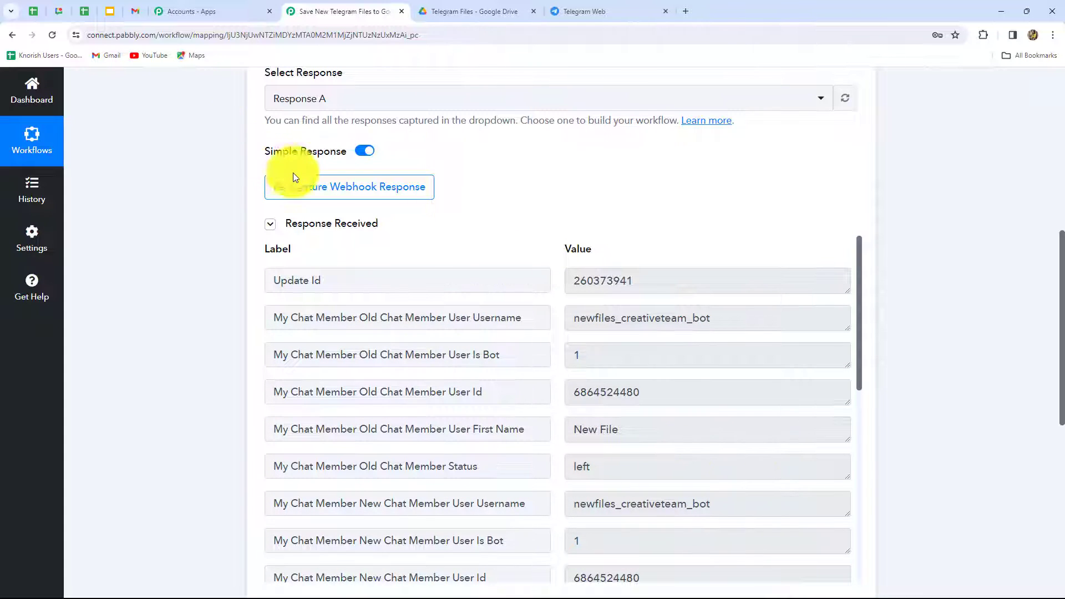
pyautogui.click(298, 188)
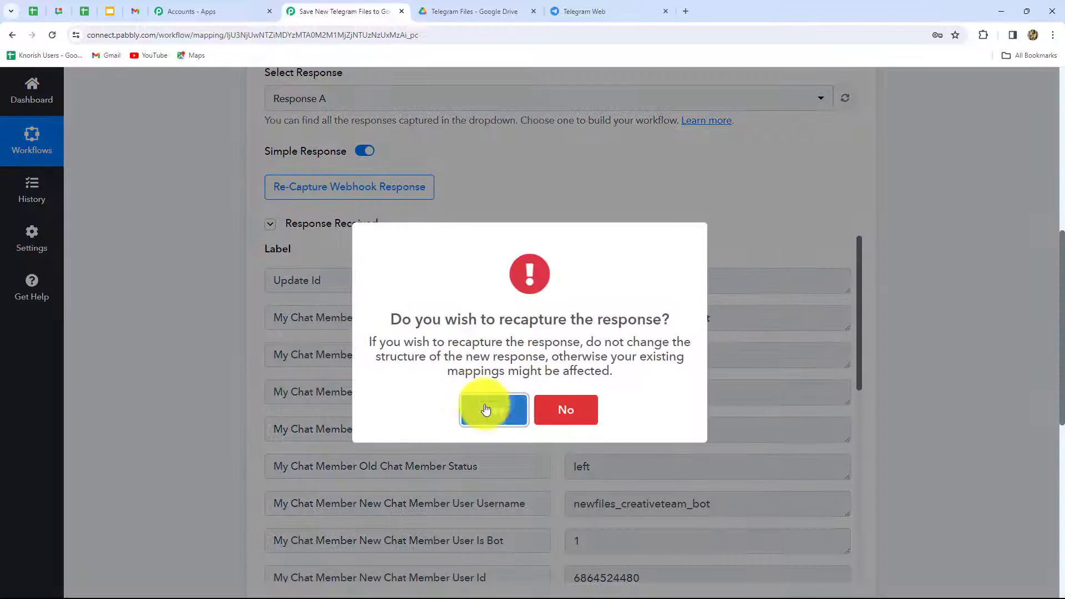
pyautogui.click(488, 409)
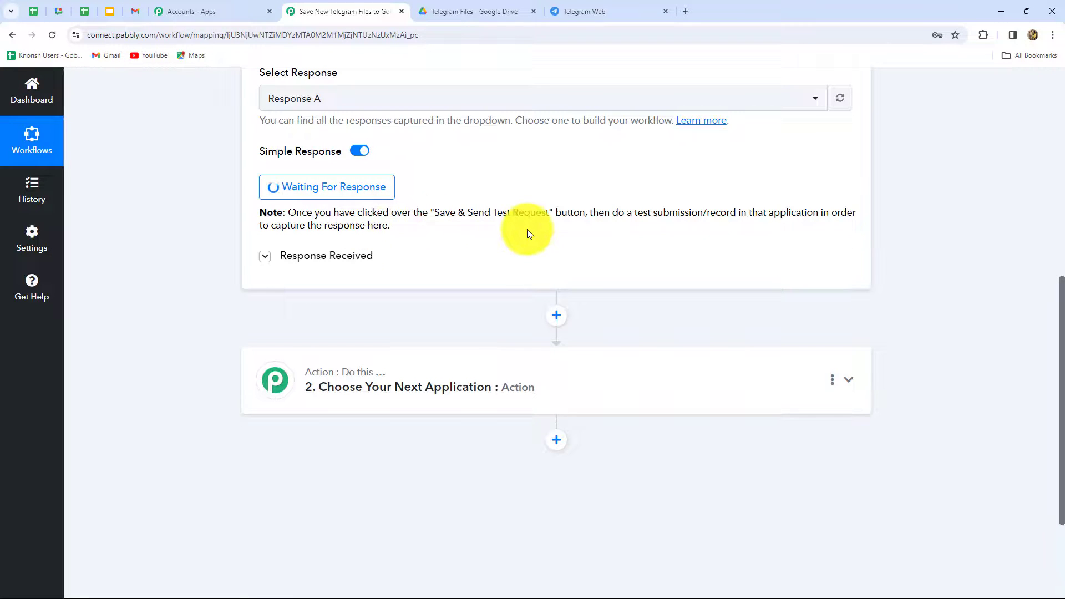
# Step: Switch to Telegram Web and send the CRM logo image to the Social Media Team group with the caption New Logo
pyautogui.click(571, 10)
pyautogui.press('Escape')
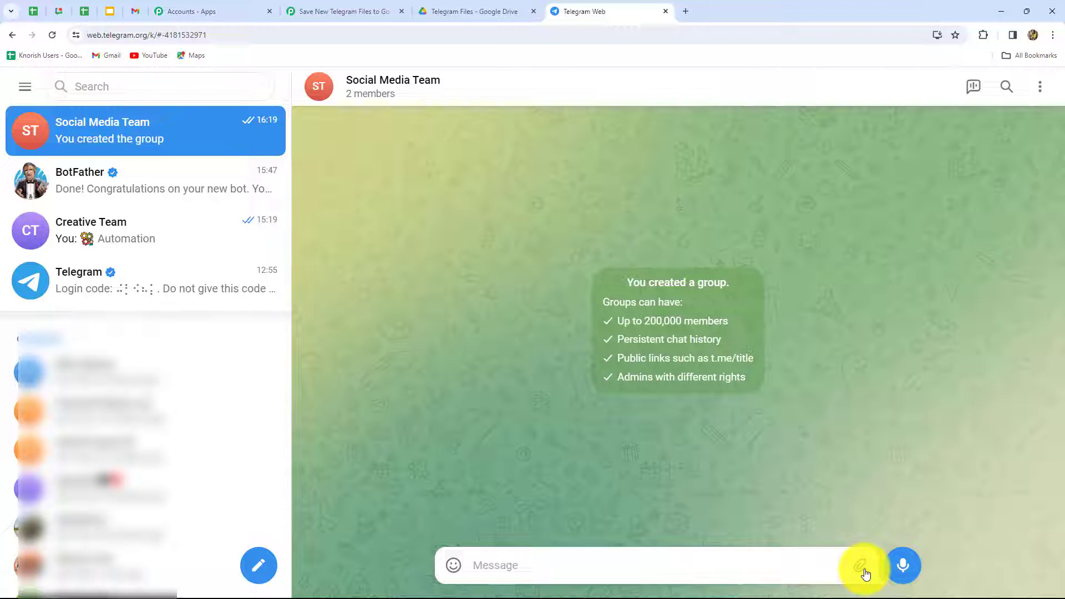
pyautogui.moveTo(865, 574)
pyautogui.click(812, 483)
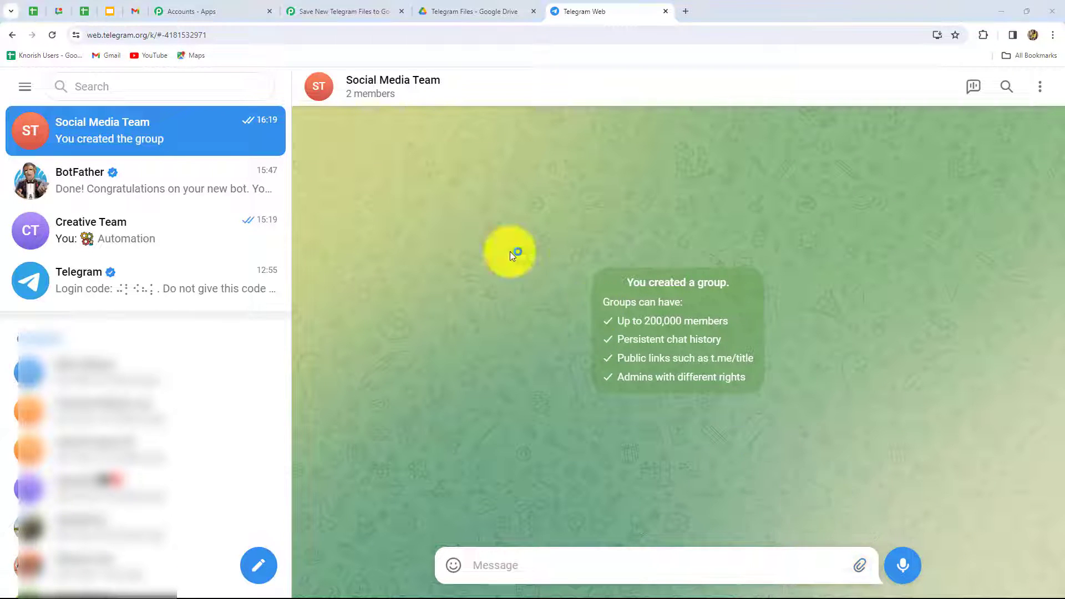
pyautogui.doubleClick(238, 183)
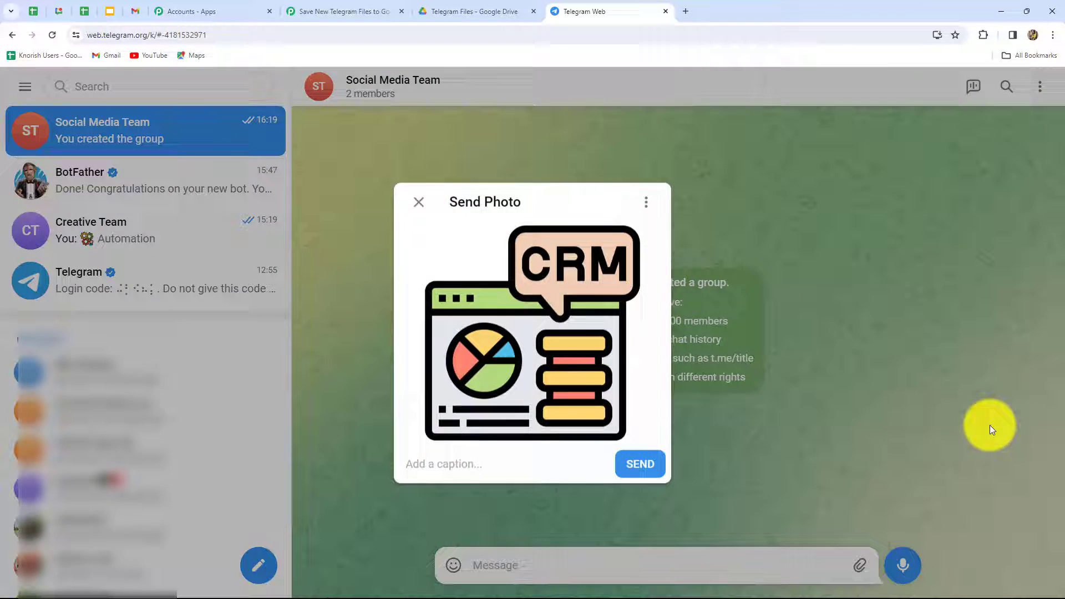
pyautogui.click(444, 469)
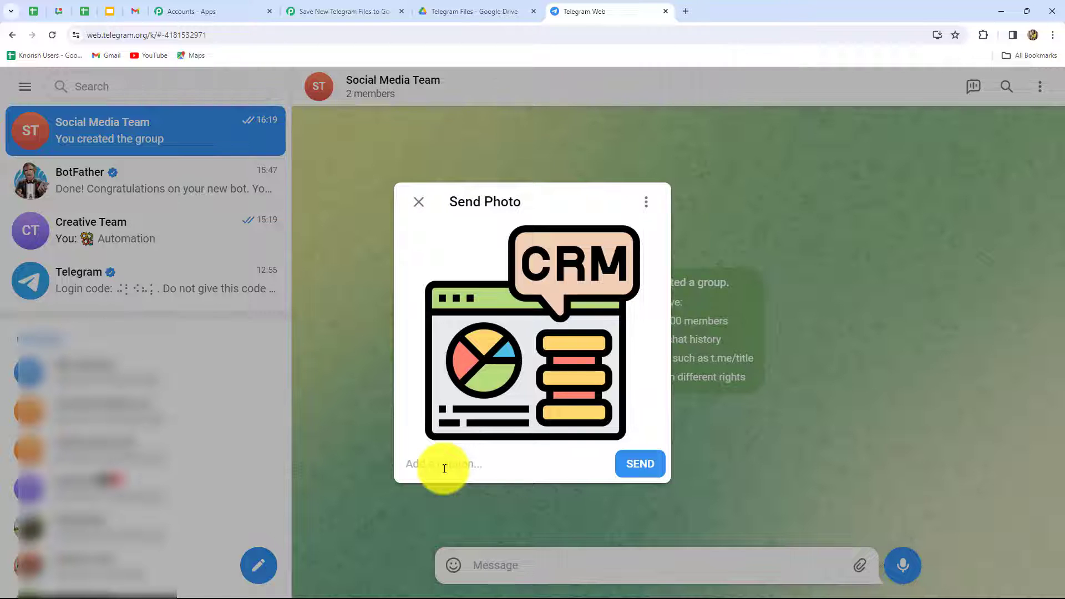
pyautogui.write('New Logo')
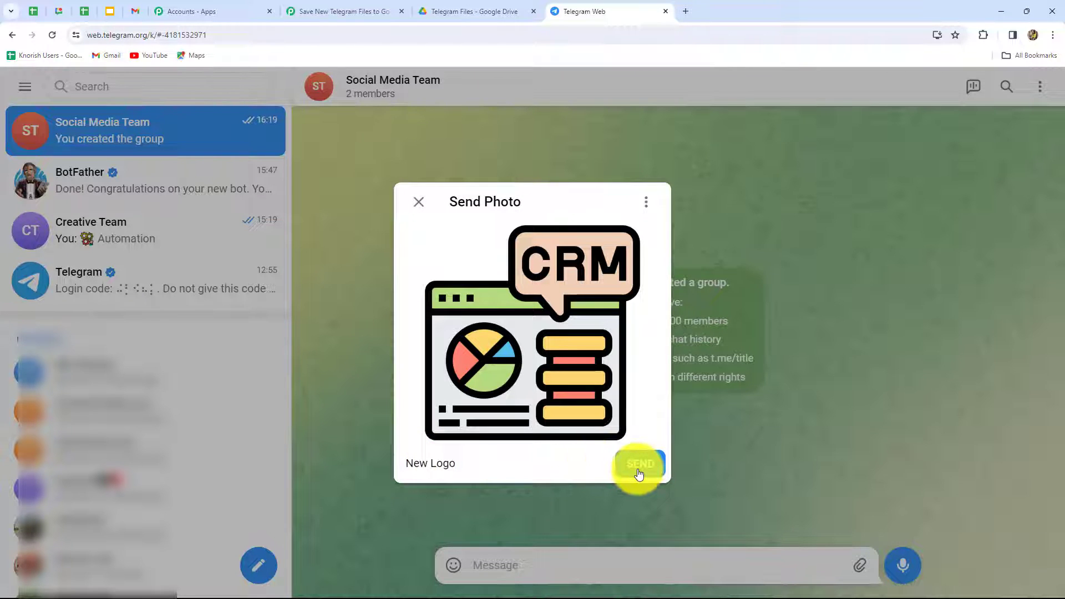
pyautogui.click(639, 465)
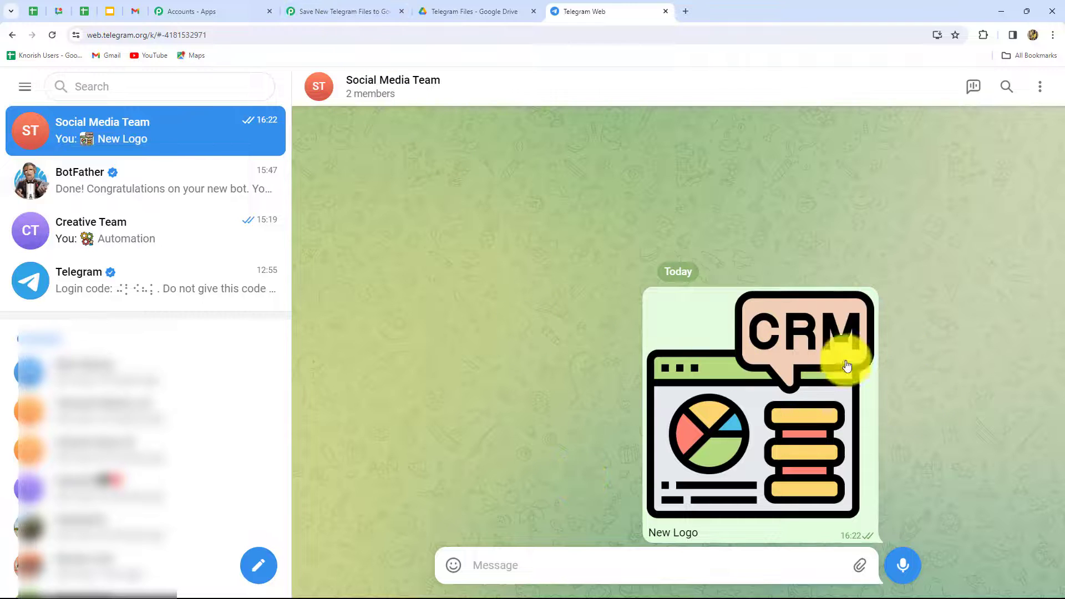
# Step: Switch to Pabbly Connect and examine the newly captured response, including its photo file IDs, chat title and message caption
pyautogui.click(311, 7)
pyautogui.scroll(-3, 998, 316)
pyautogui.scroll(3, 728, 355)
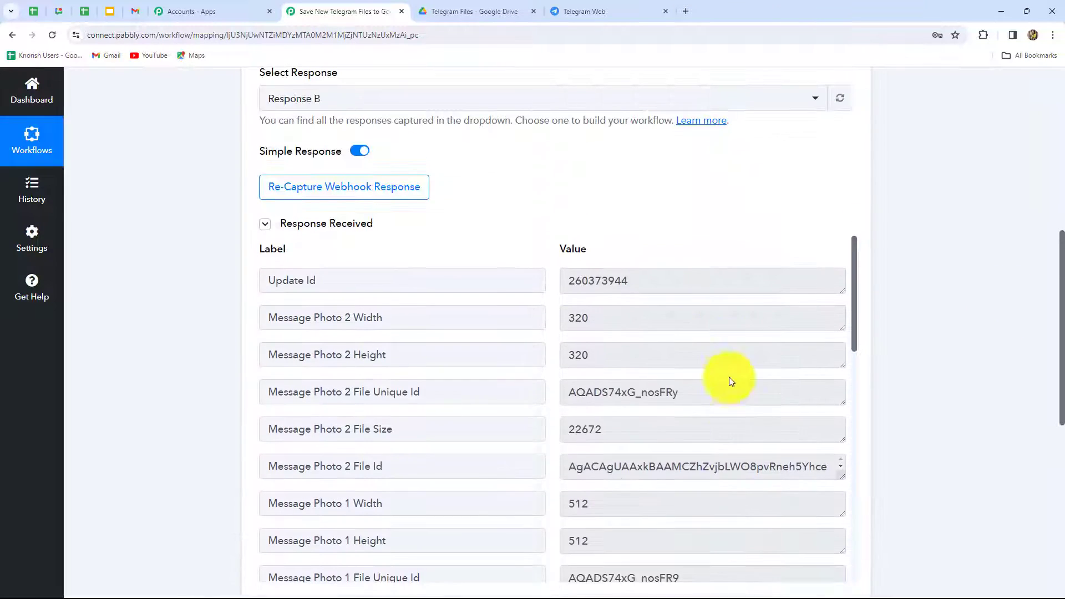
pyautogui.scroll(-12, 730, 381)
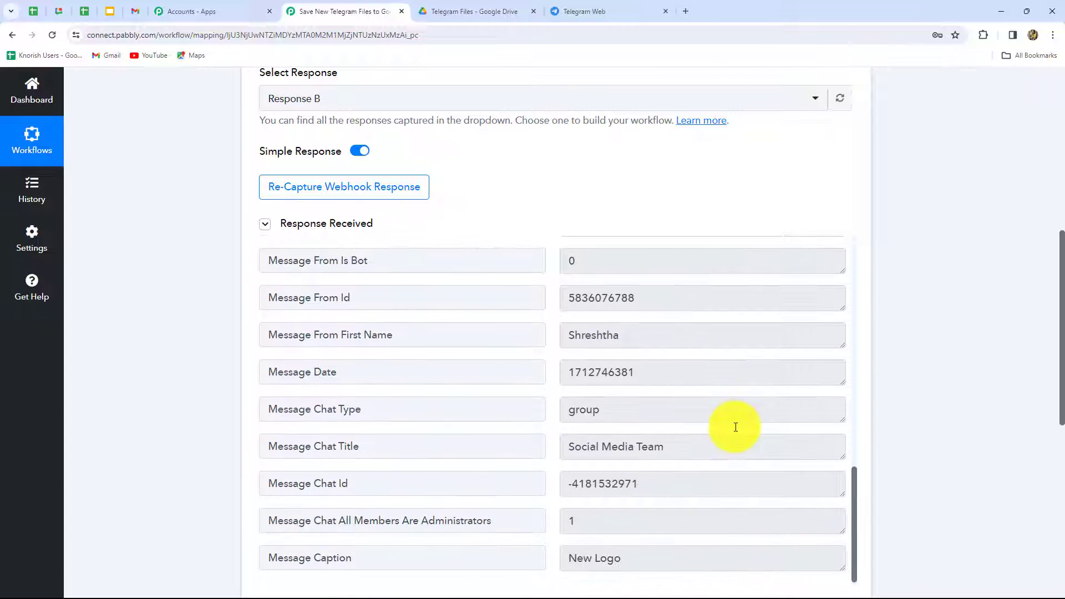
pyautogui.scroll(10, 736, 427)
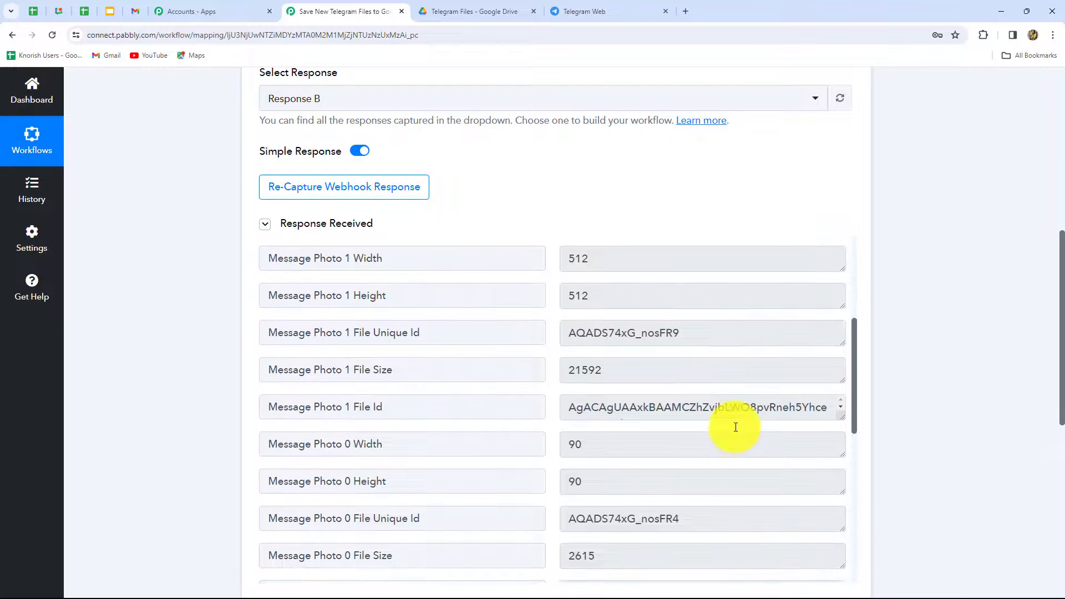
pyautogui.scroll(-4, 977, 393)
pyautogui.scroll(-3, 682, 309)
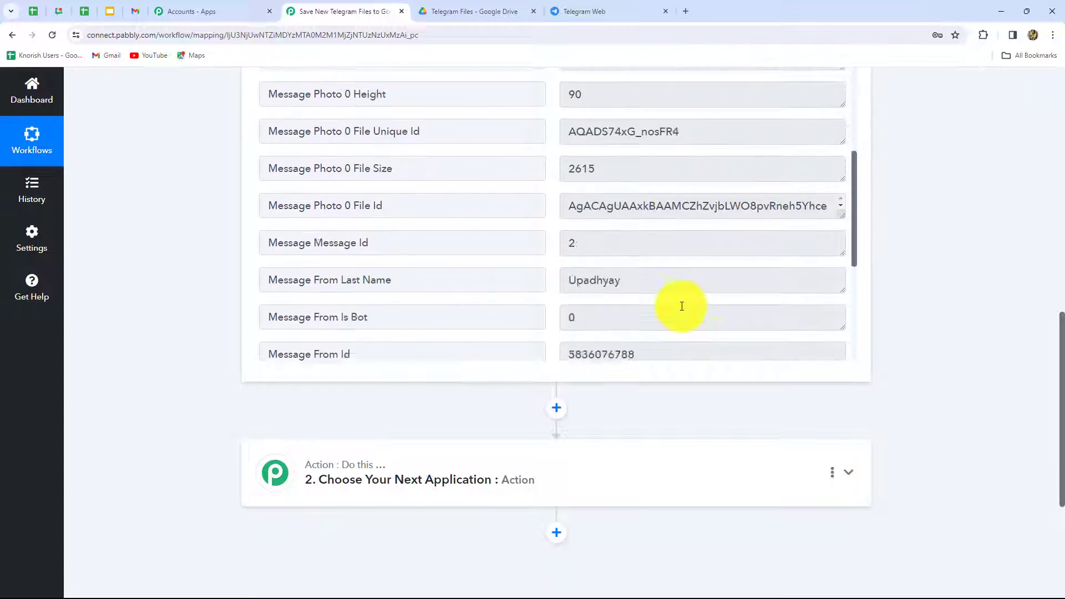
pyautogui.scroll(-5, 681, 307)
pyautogui.tripleClick(703, 226)
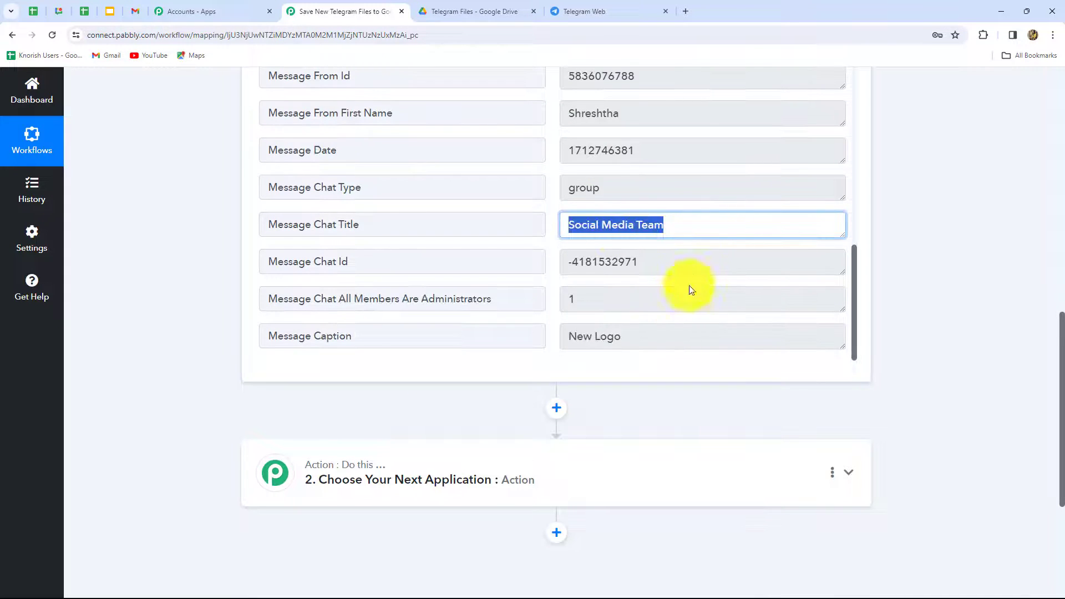
pyautogui.scroll(-1, 559, 352)
pyautogui.tripleClick(630, 281)
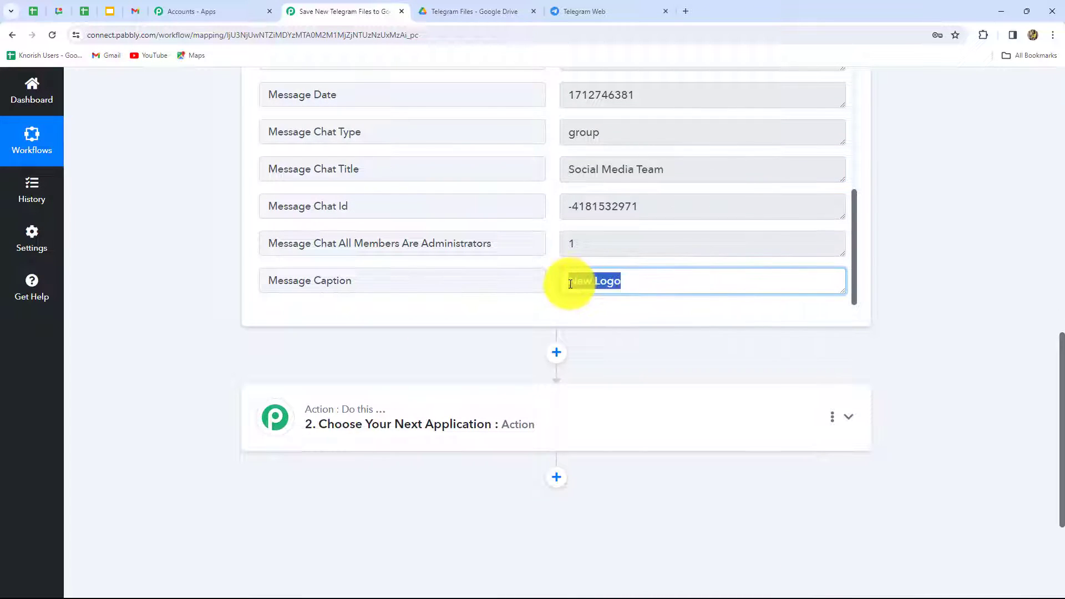
pyautogui.scroll(5, 644, 264)
pyautogui.scroll(2, 644, 265)
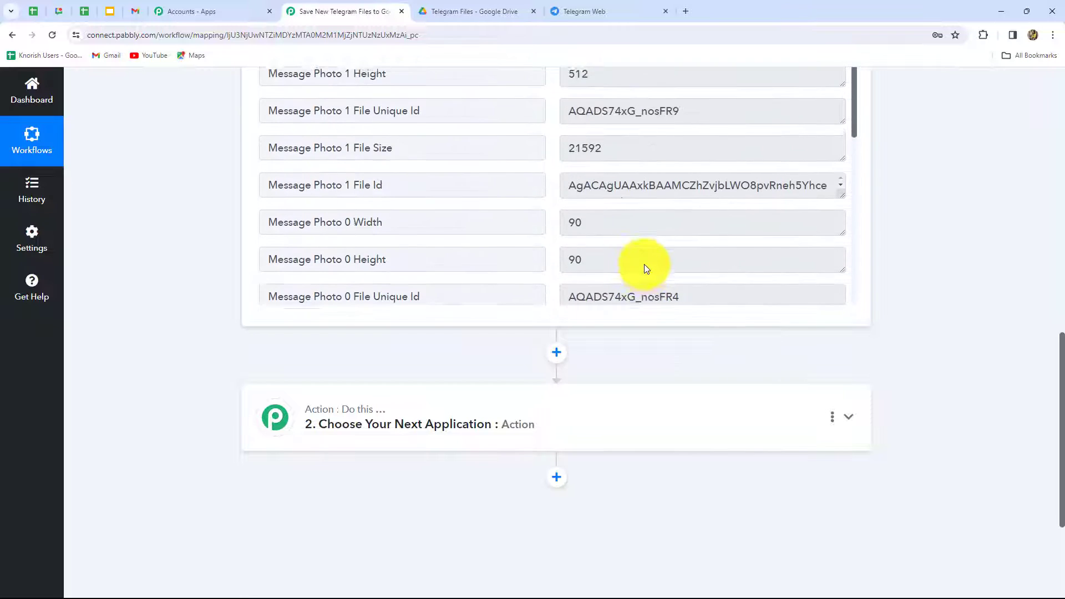
pyautogui.scroll(-2, 644, 264)
pyautogui.scroll(3, 721, 263)
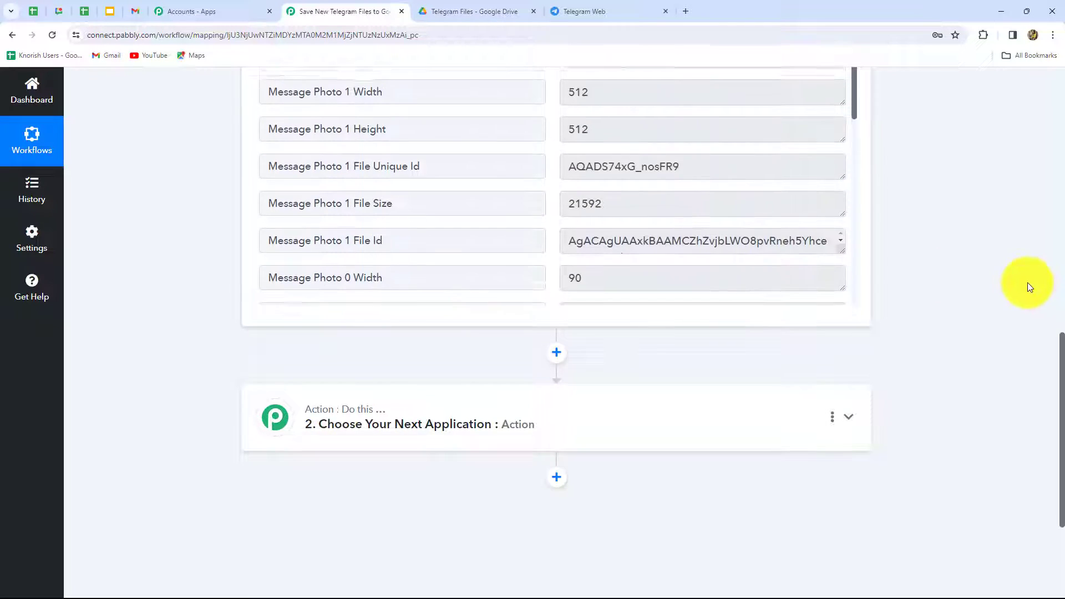
pyautogui.scroll(4, 1027, 288)
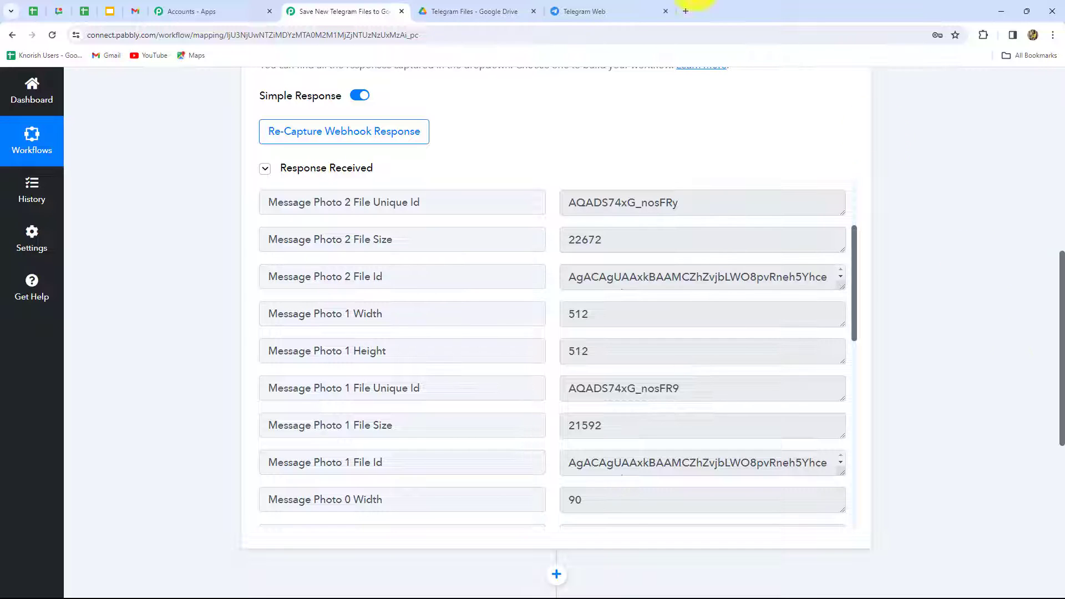
# Step: Check the sent logo in the Telegram group against the captured photo fields, and look at the workflow's empty action step
pyautogui.click(588, 10)
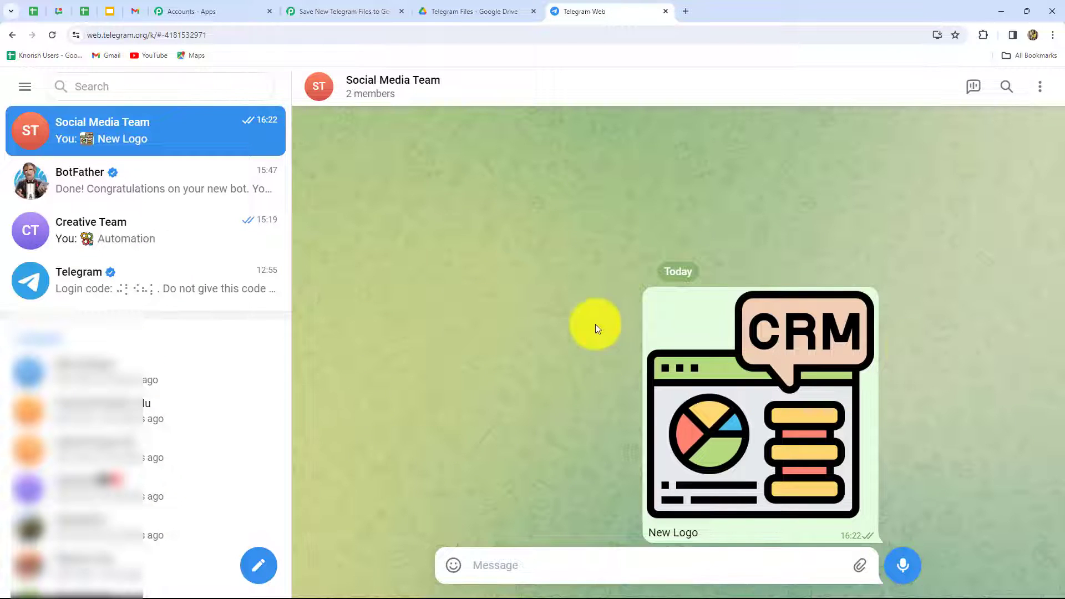
pyautogui.click(344, 10)
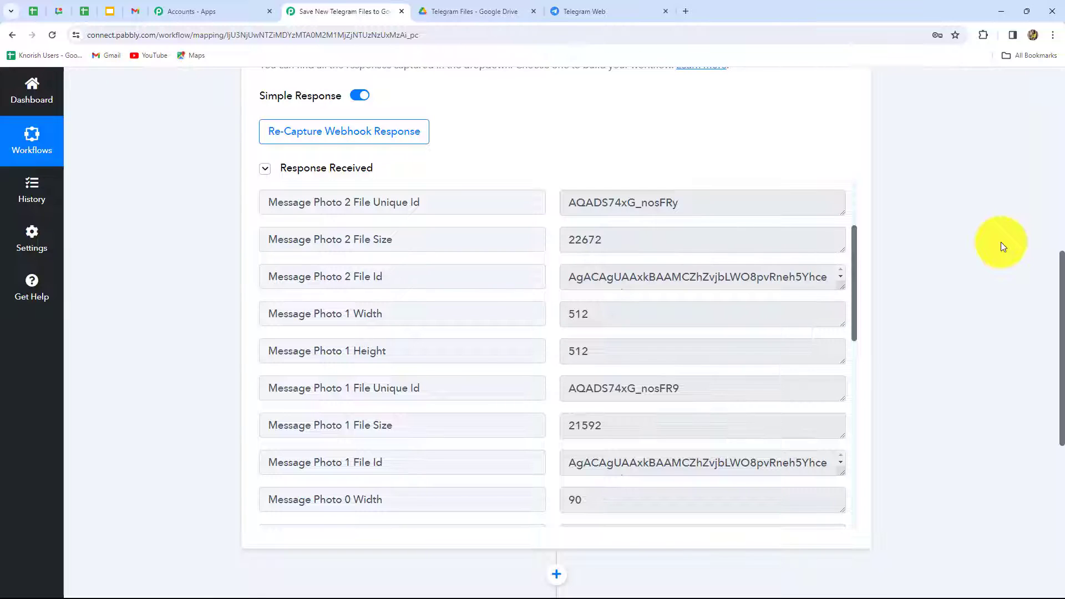
pyautogui.scroll(-7, 1000, 245)
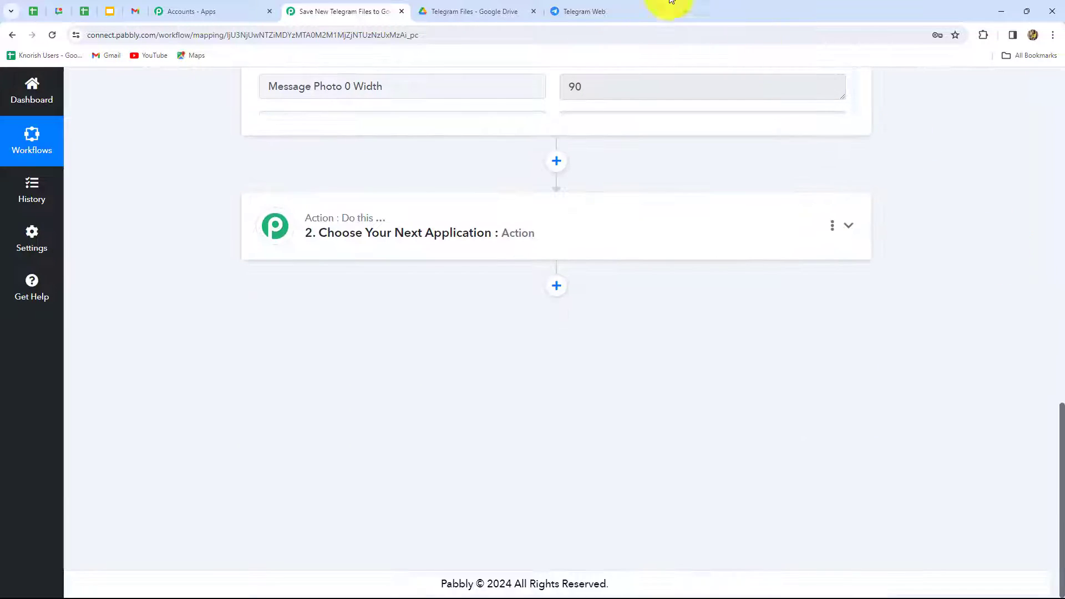
pyautogui.click(604, 9)
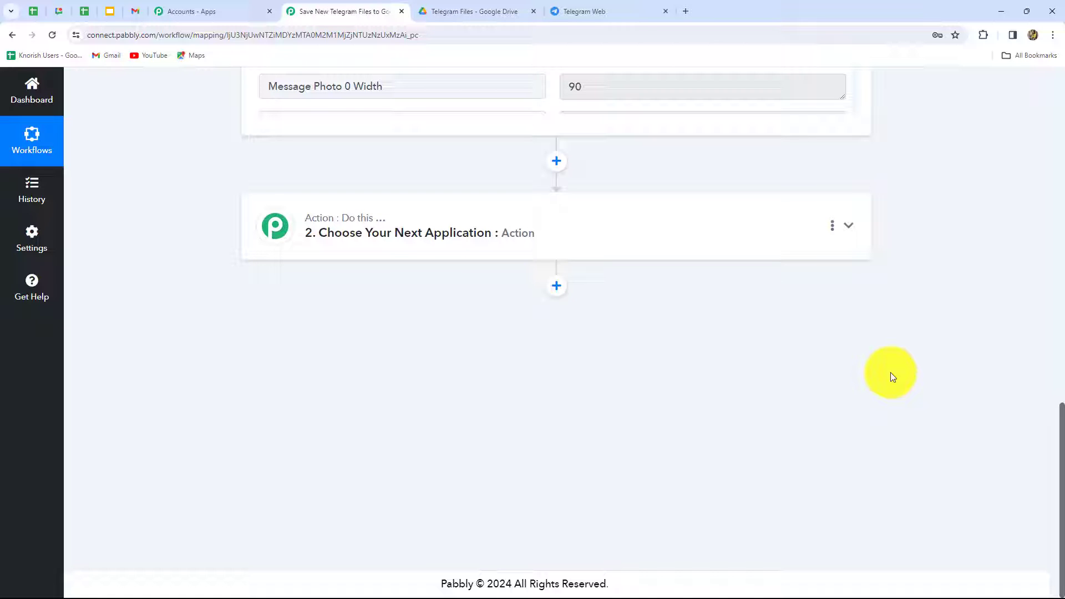
# Step: Set the workflow's empty action step to Filter by Pabbly with the Filter Values event and connect it
pyautogui.click(495, 246)
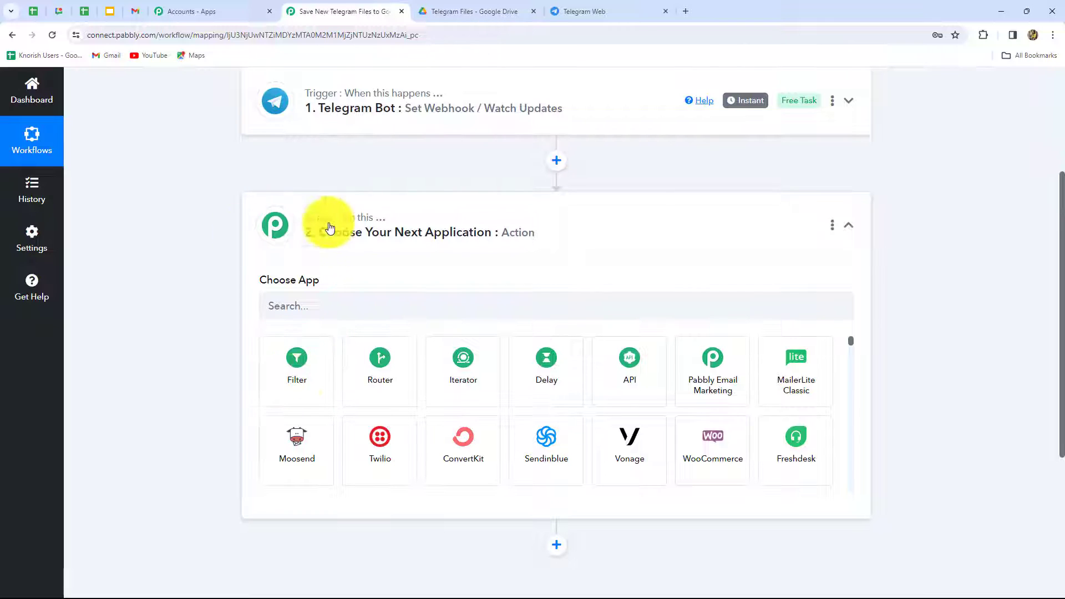
pyautogui.click(311, 391)
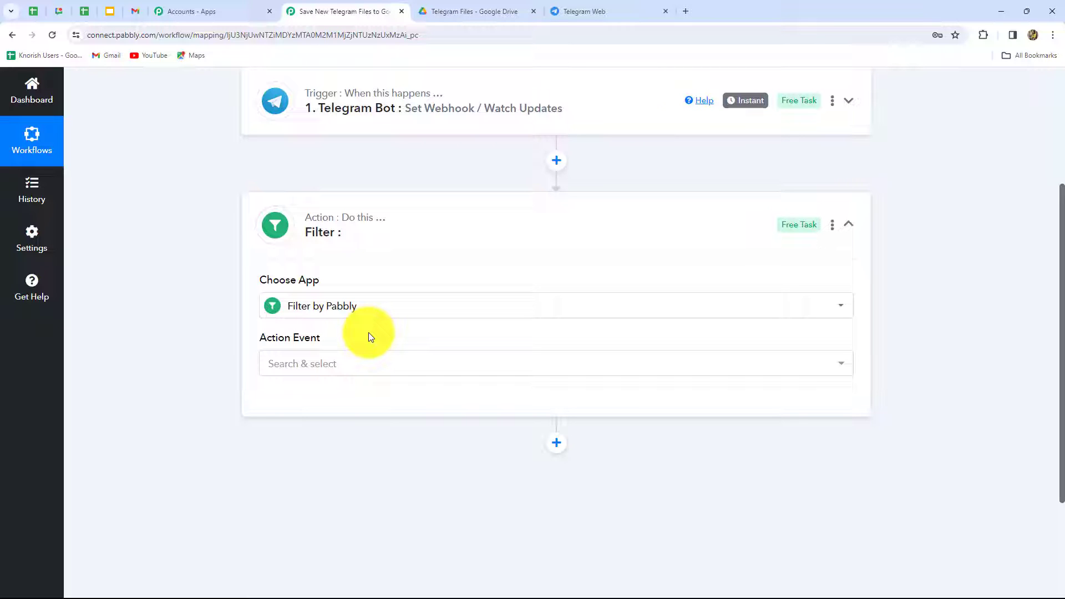
pyautogui.click(359, 368)
pyautogui.click(311, 435)
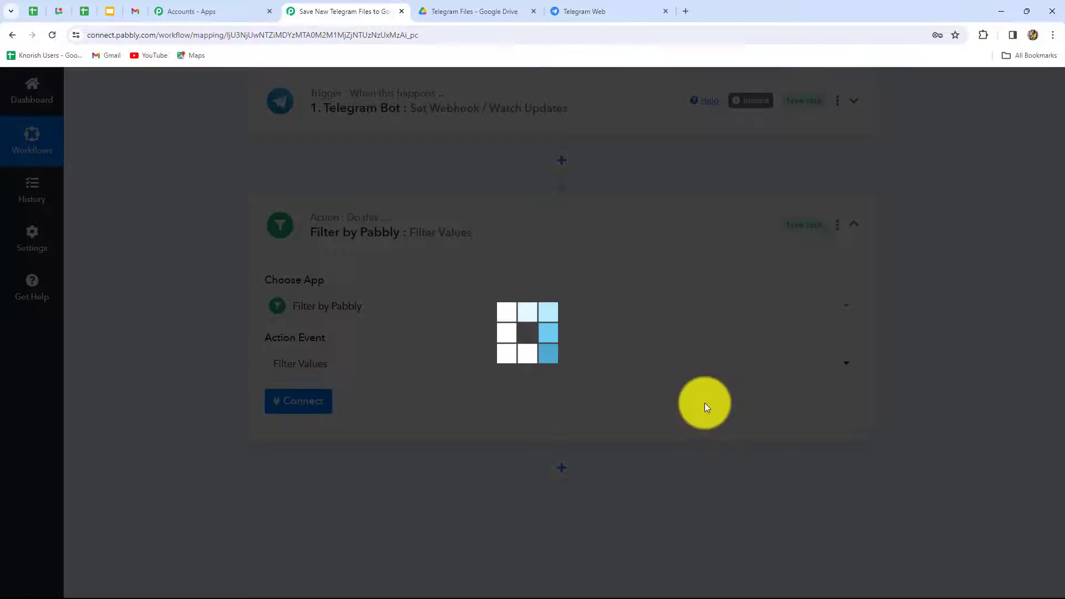
pyautogui.click(322, 408)
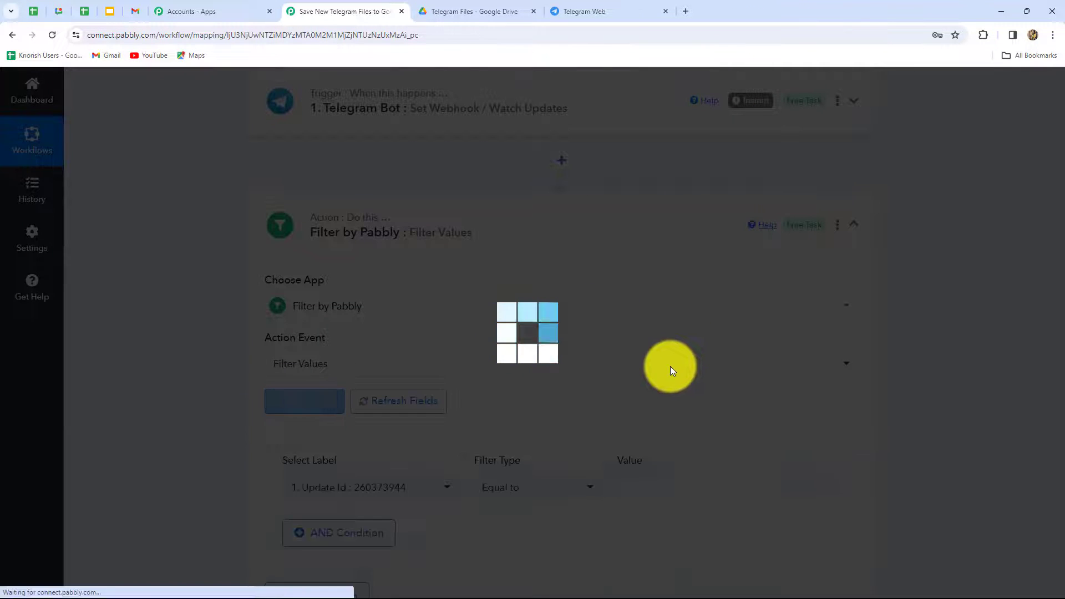
# Step: Choose the Telegram trigger's Message Photo 2 File Id as the label of the filter condition
pyautogui.scroll(-4, 671, 370)
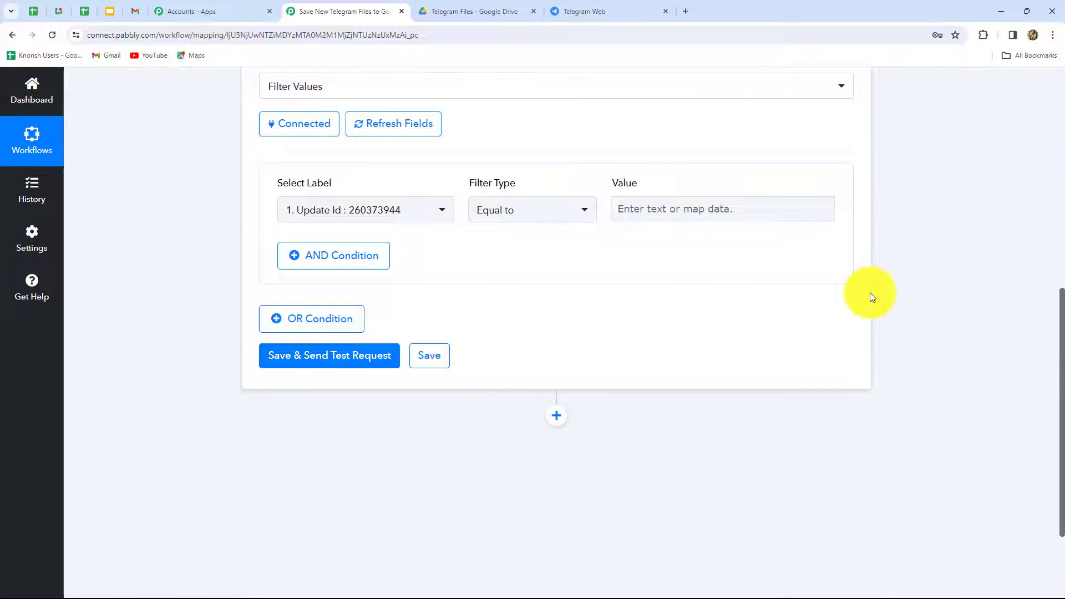
pyautogui.click(400, 220)
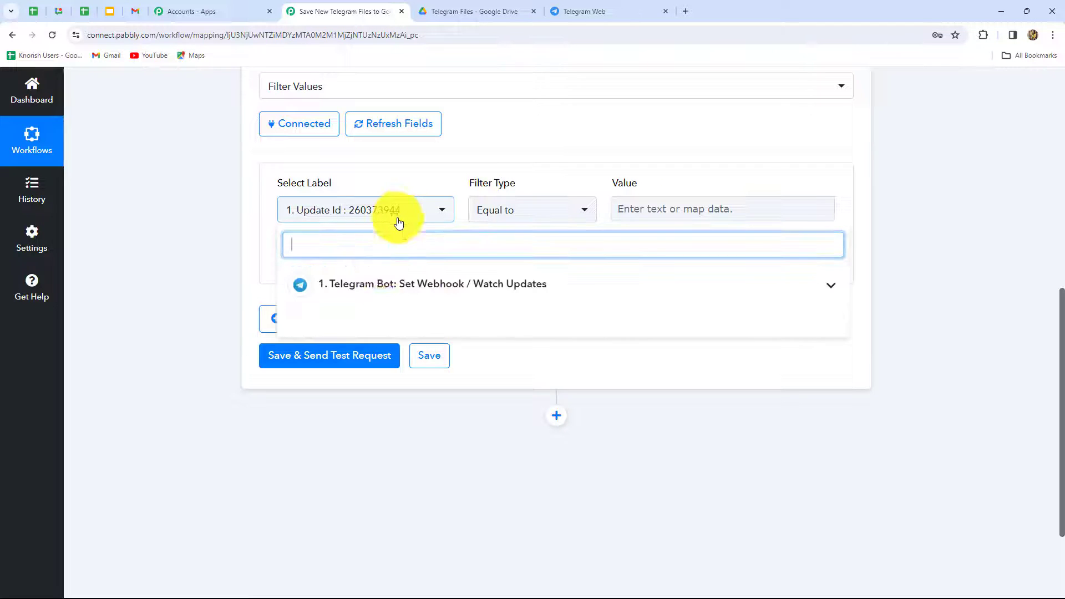
pyautogui.click(381, 284)
pyautogui.scroll(-2, 402, 465)
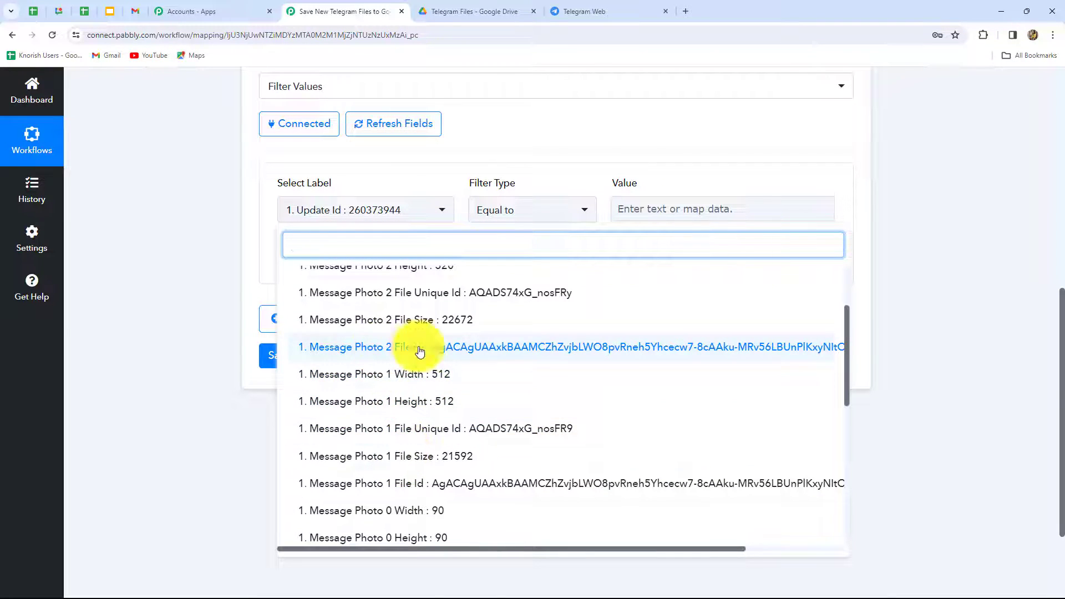
pyautogui.click(645, 349)
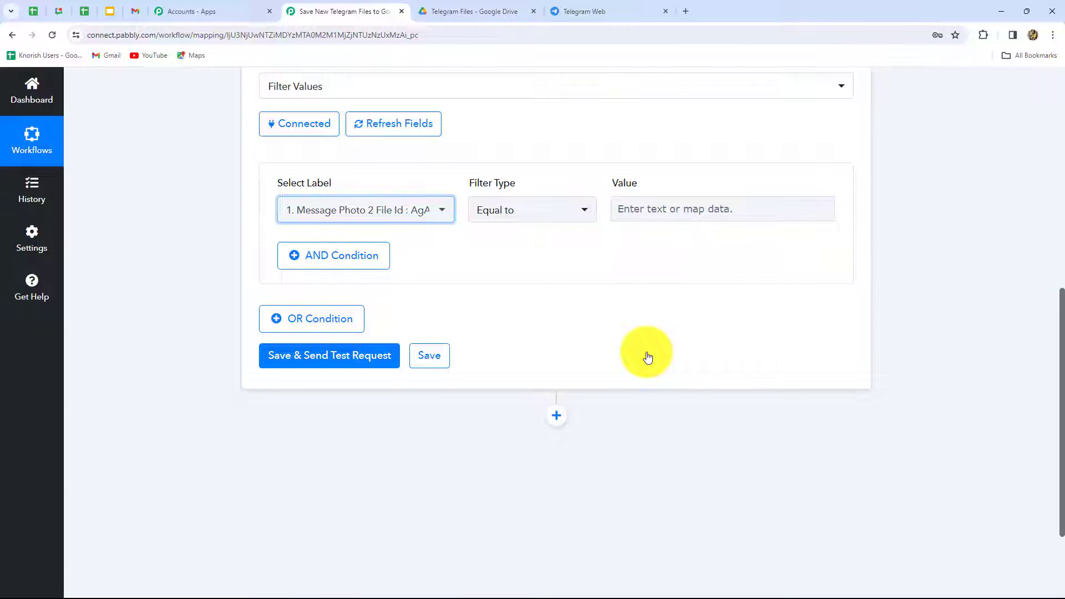
pyautogui.click(377, 214)
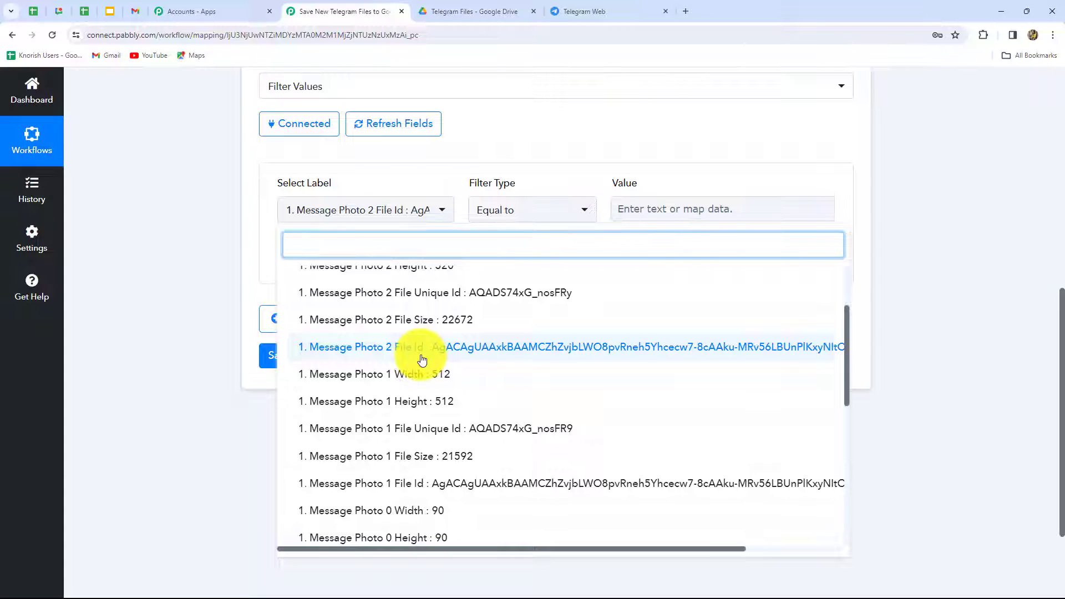
pyautogui.click(388, 350)
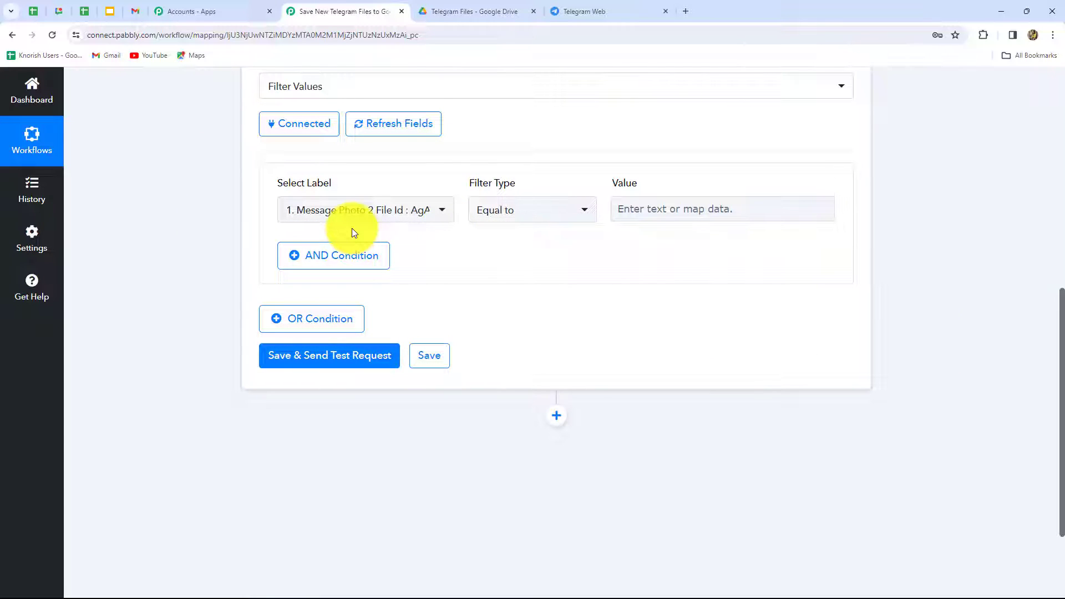
# Step: Set the condition's filter type to Exists, then save the filter and run a test request
pyautogui.click(565, 10)
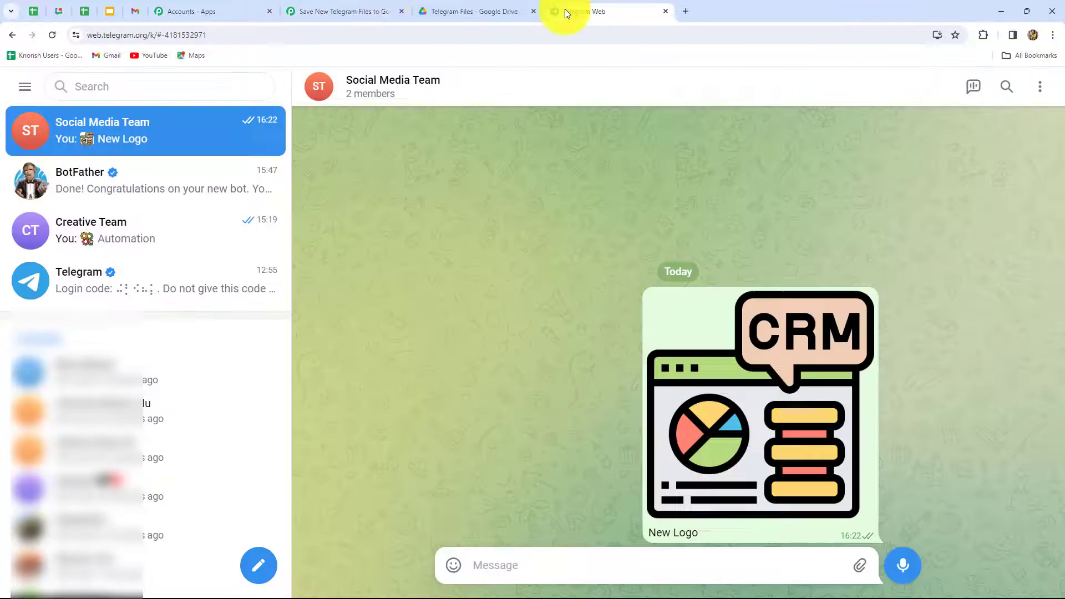
pyautogui.click(352, 8)
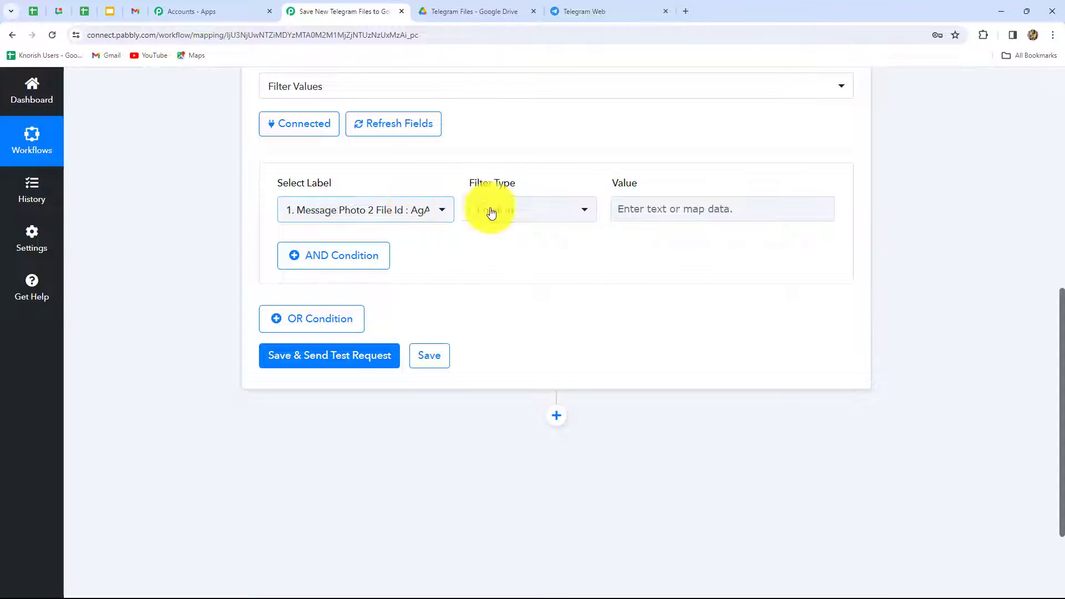
pyautogui.click(516, 212)
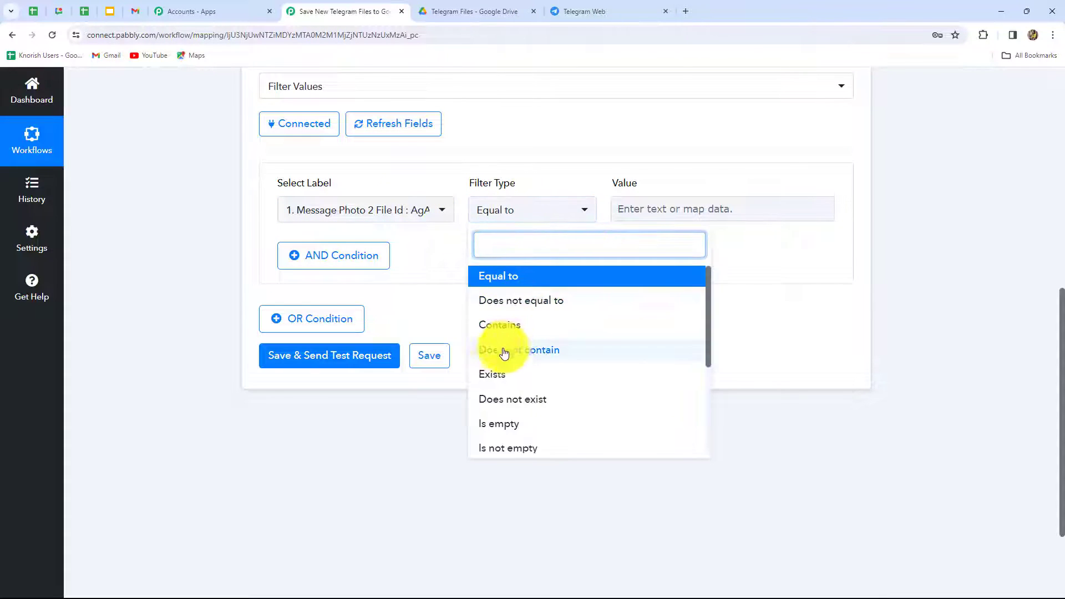
pyautogui.click(488, 373)
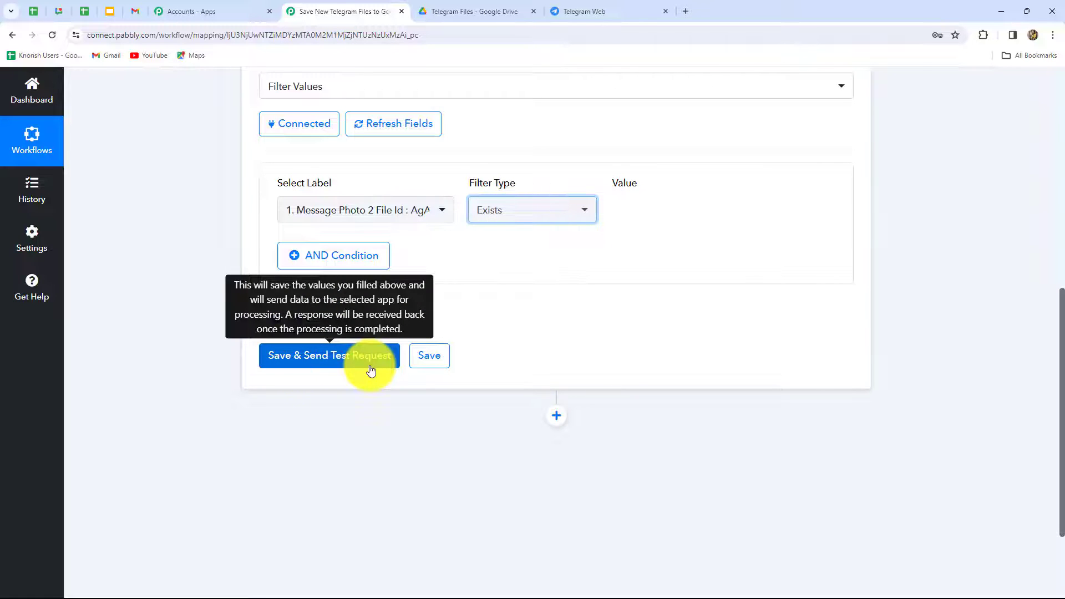
pyautogui.click(350, 361)
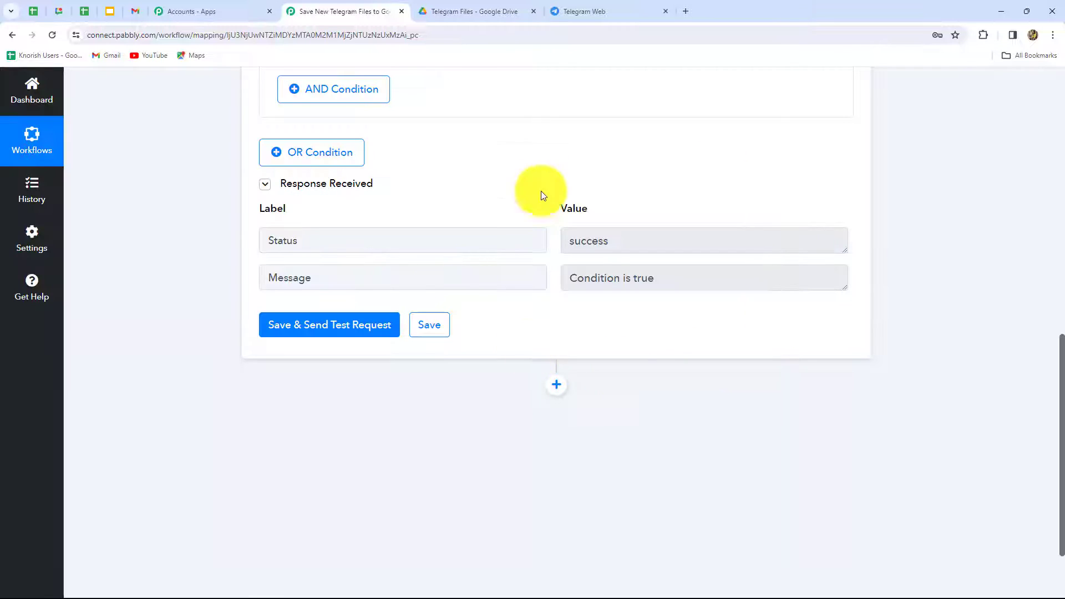
pyautogui.moveTo(564, 282); pyautogui.dragTo(707, 275)
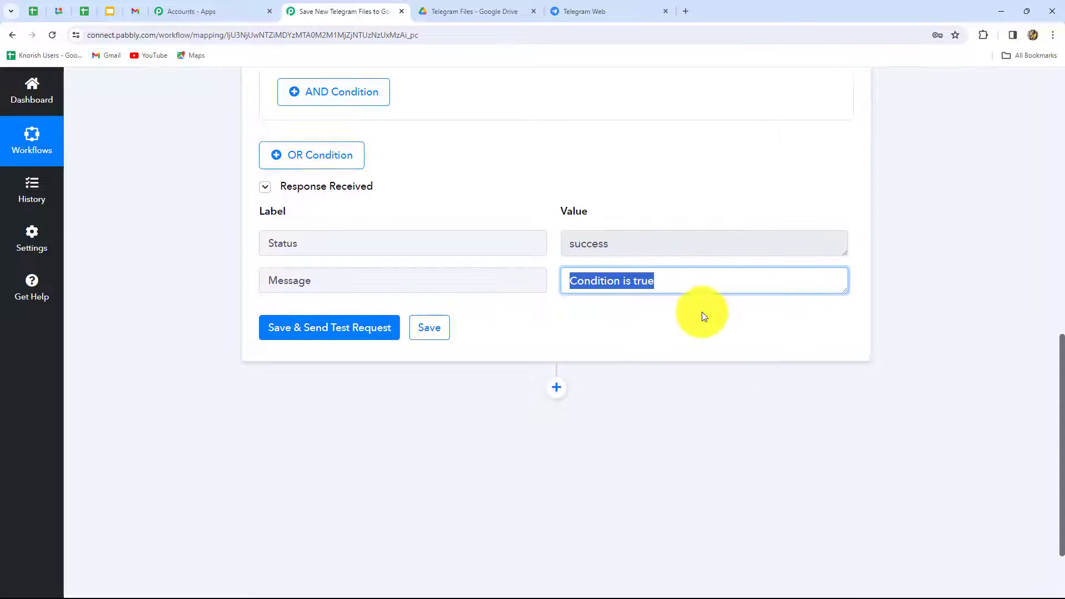
pyautogui.scroll(4, 403, 283)
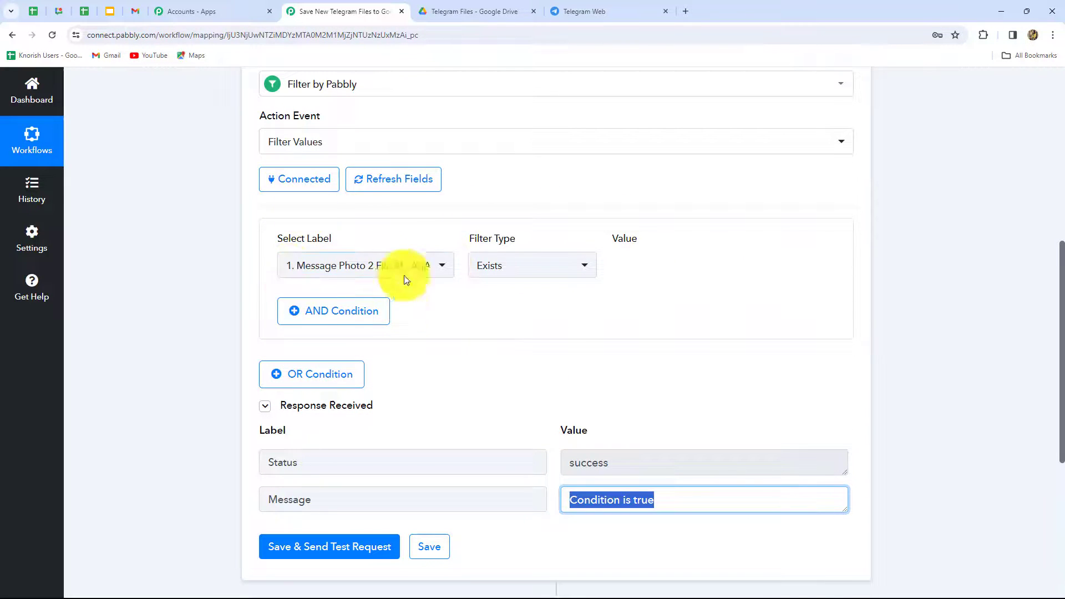
pyautogui.scroll(-6, 960, 337)
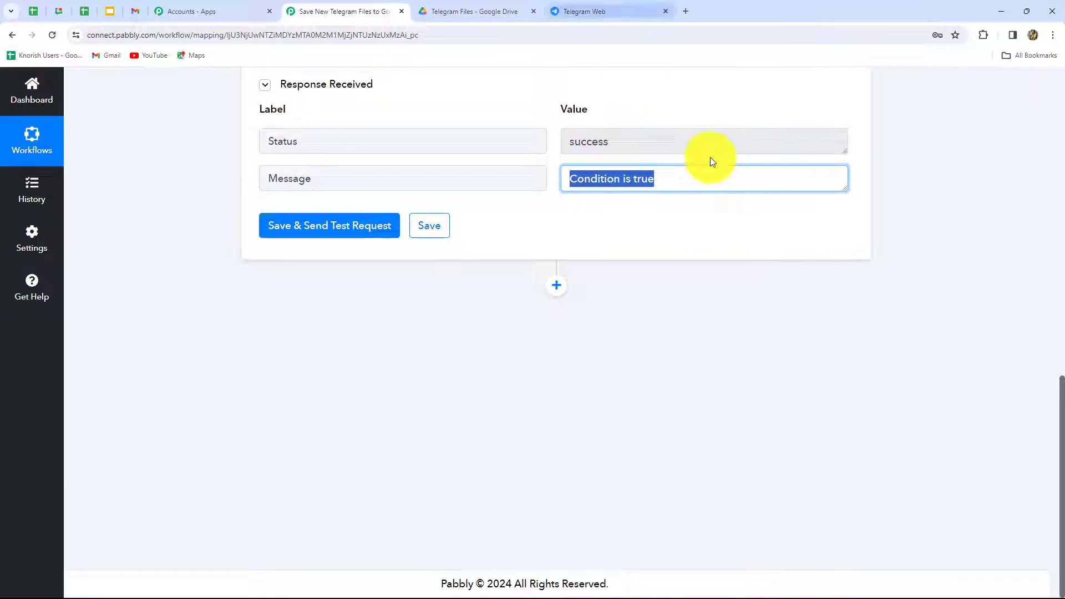
# Step: Switch to Google Drive and create a folder named Social Media Team Files in My Drive
pyautogui.click(451, 14)
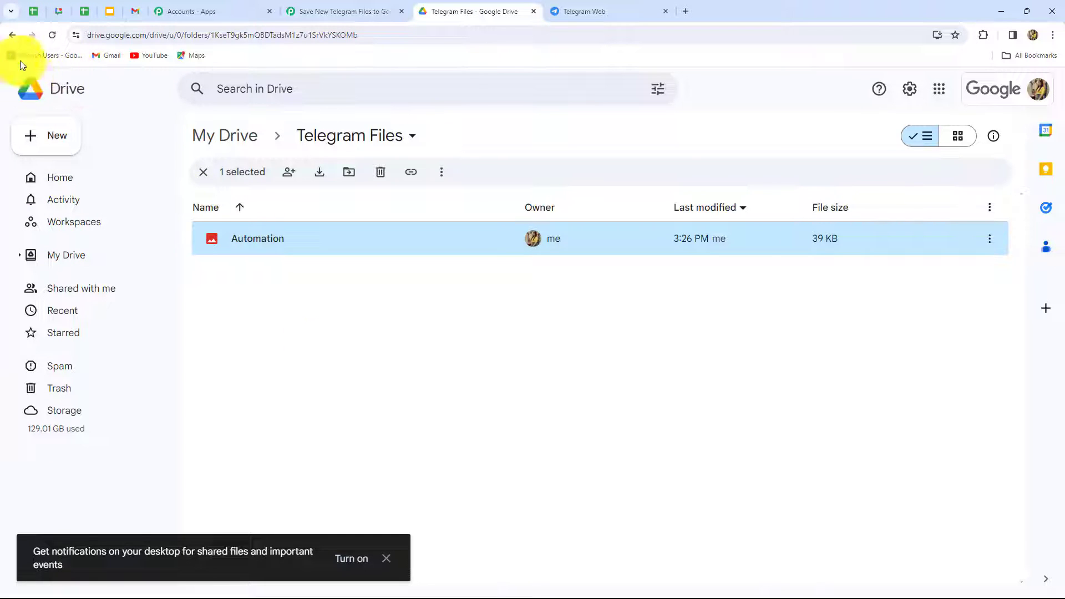
pyautogui.click(13, 35)
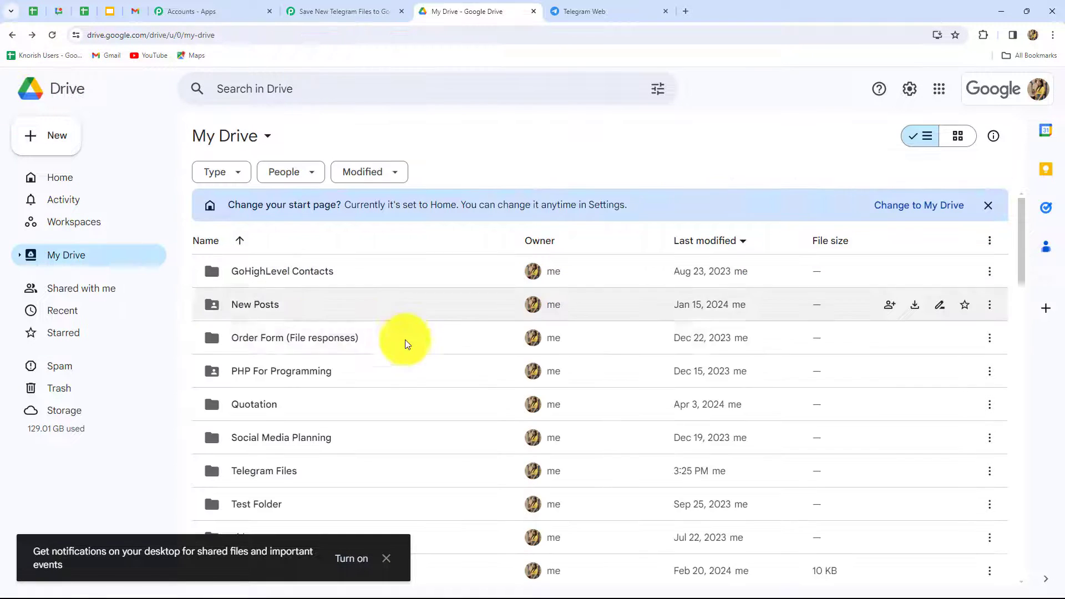
pyautogui.click(58, 140)
pyautogui.click(85, 135)
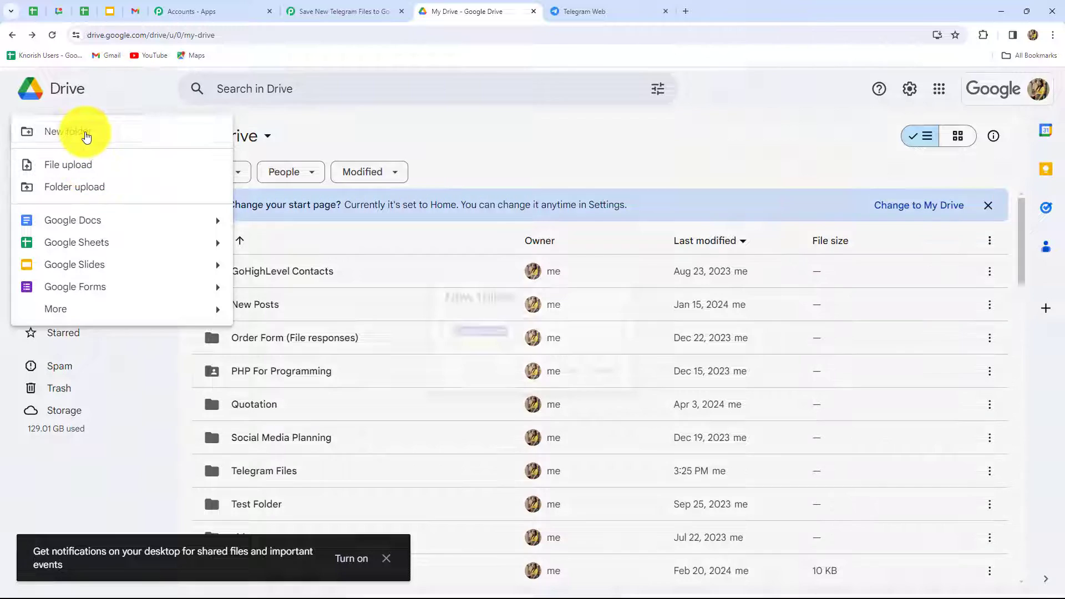
pyautogui.press('BackSpace')
pyautogui.press('capslock')
pyautogui.write('S')
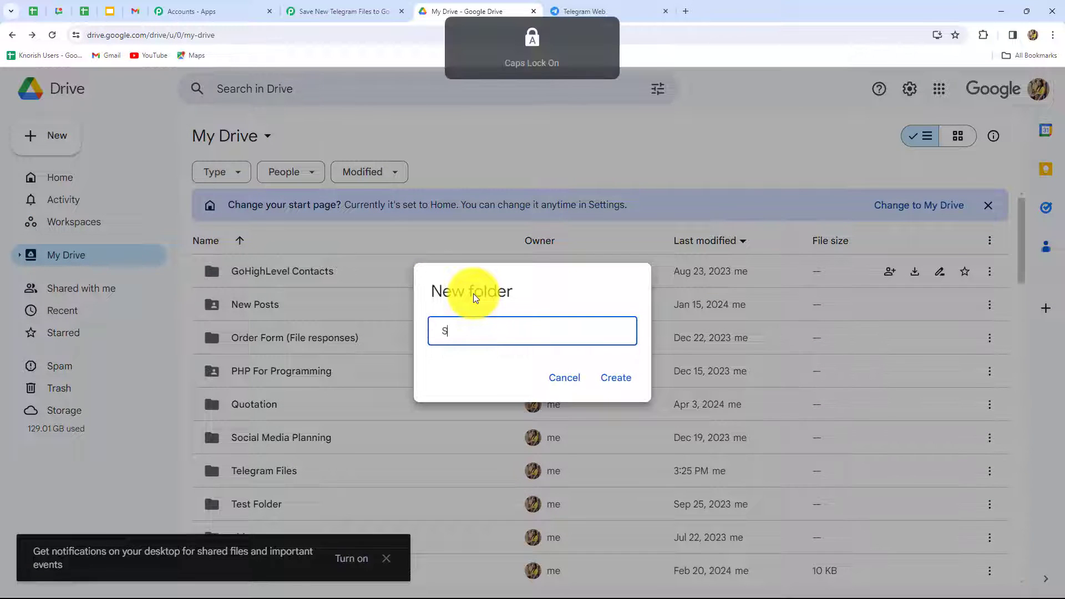
pyautogui.write('ocial Media Team')
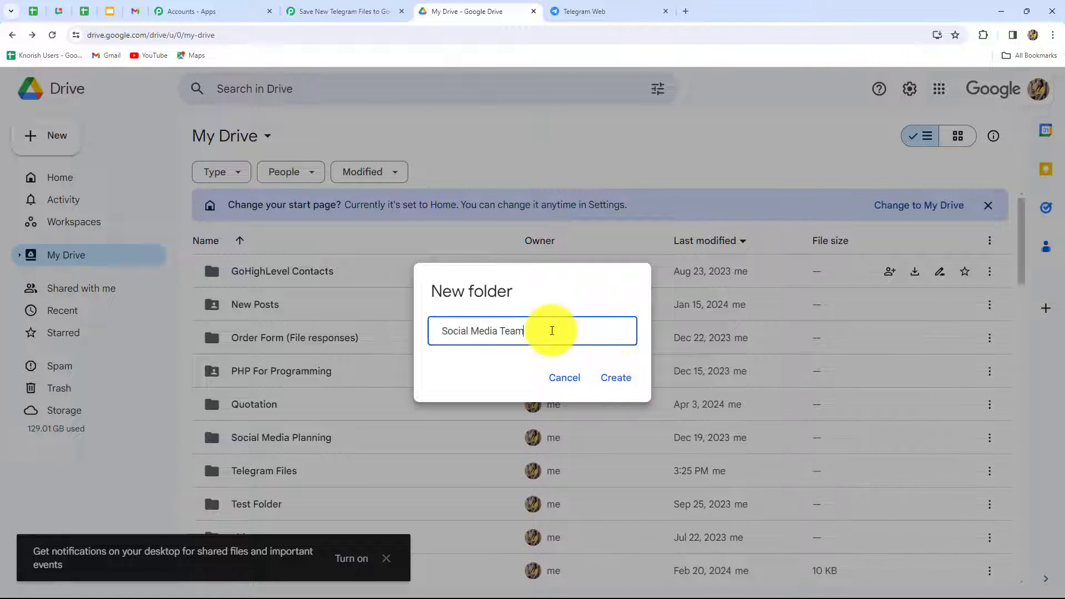
pyautogui.press('capslock')
pyautogui.write('F')
pyautogui.press('capslock')
pyautogui.write('ile')
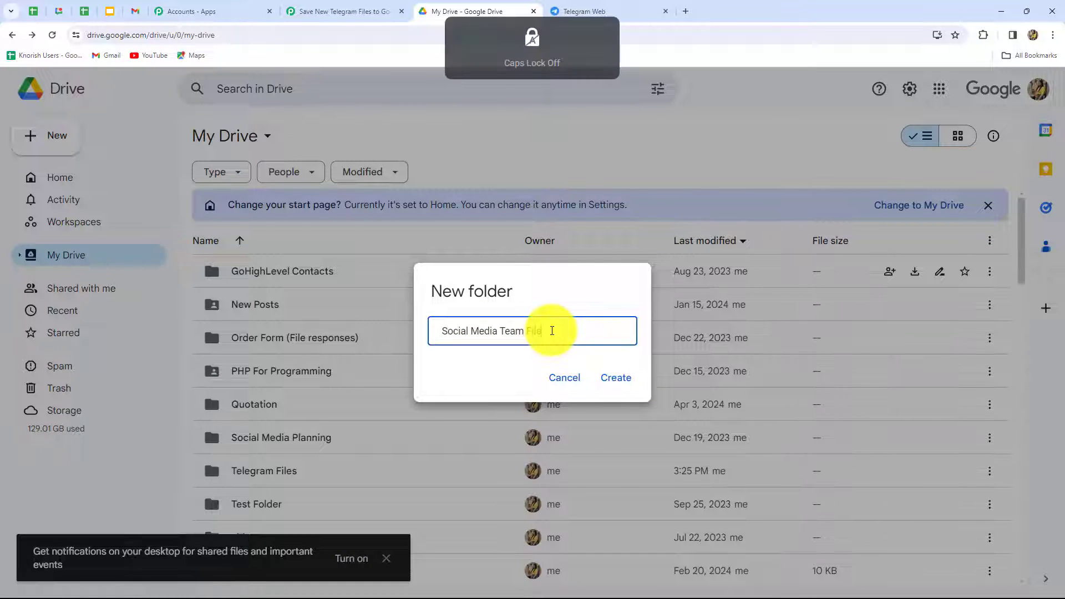
pyautogui.write('s')
pyautogui.click(615, 380)
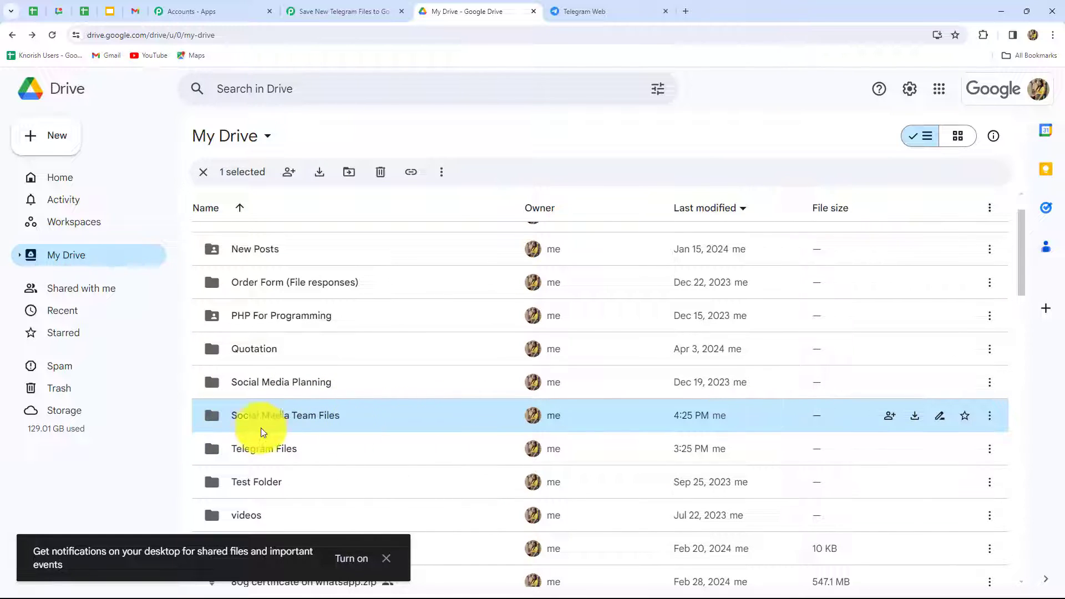
# Step: Switch to Pabbly Connect and review the photo, sender and chat fields in the Telegram trigger's received response
pyautogui.click(330, 11)
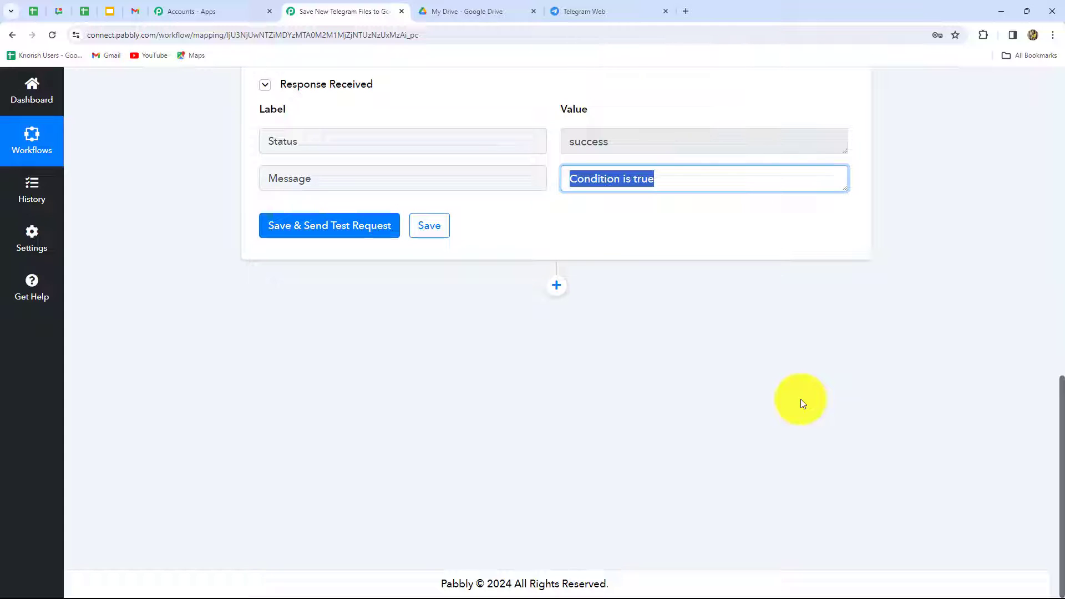
pyautogui.scroll(15, 620, 289)
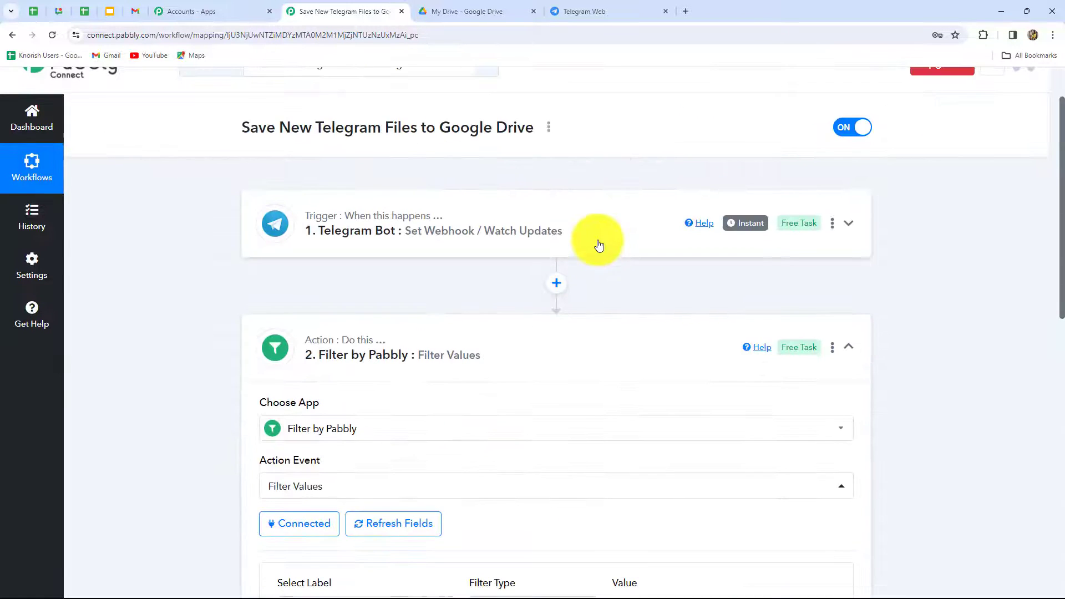
pyautogui.click(596, 244)
pyautogui.scroll(-8, 1048, 352)
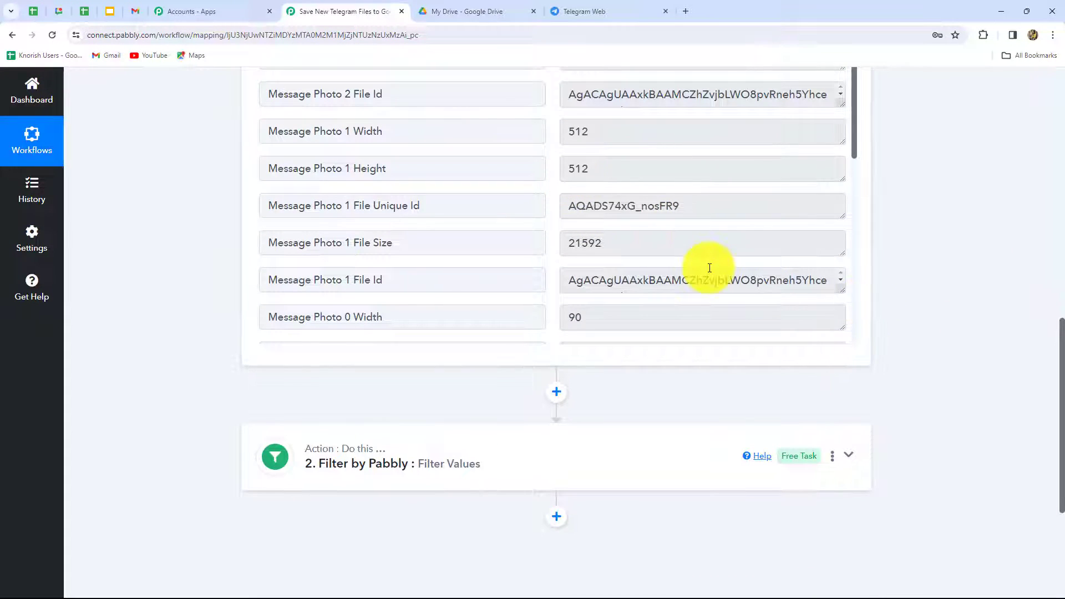
pyautogui.scroll(-1, 698, 363)
pyautogui.scroll(-6, 783, 374)
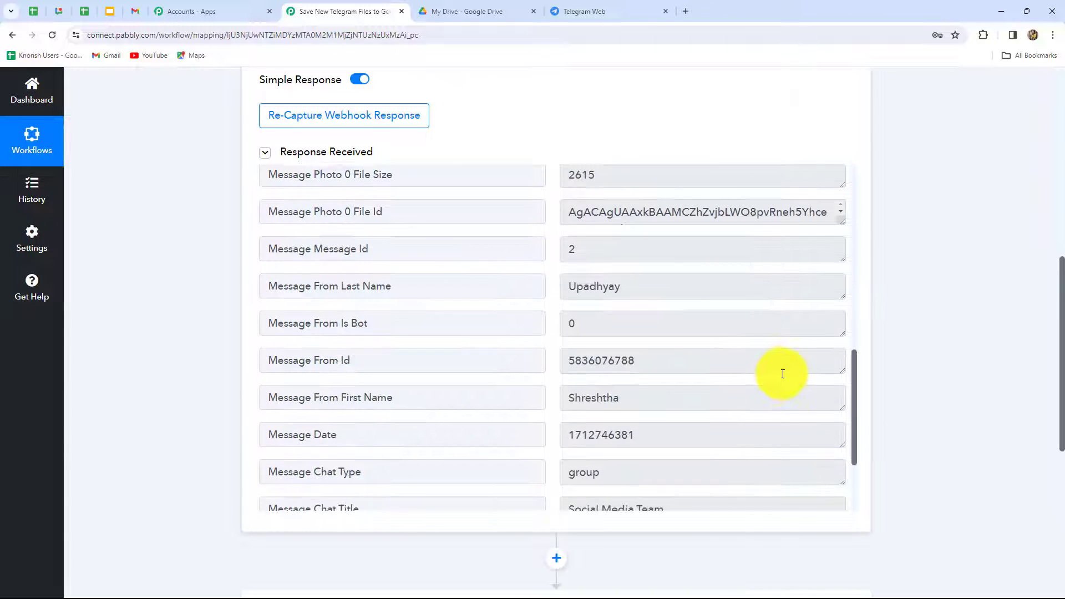
pyautogui.scroll(8, 783, 374)
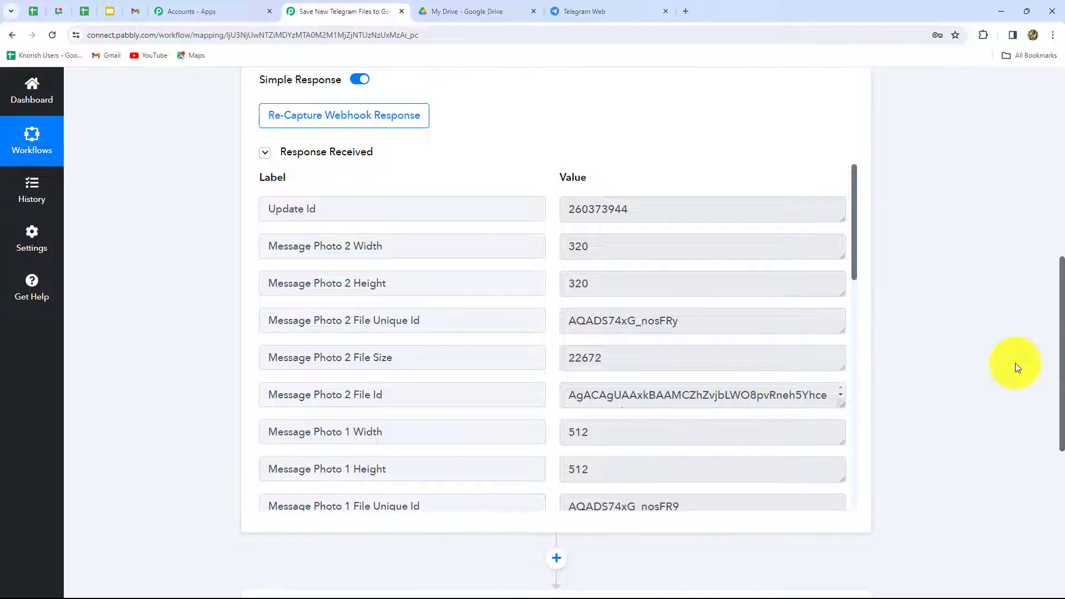
# Step: Add an action step after the filter using Telegram Bot with the Get File event
pyautogui.scroll(-7, 1015, 363)
pyautogui.click(558, 287)
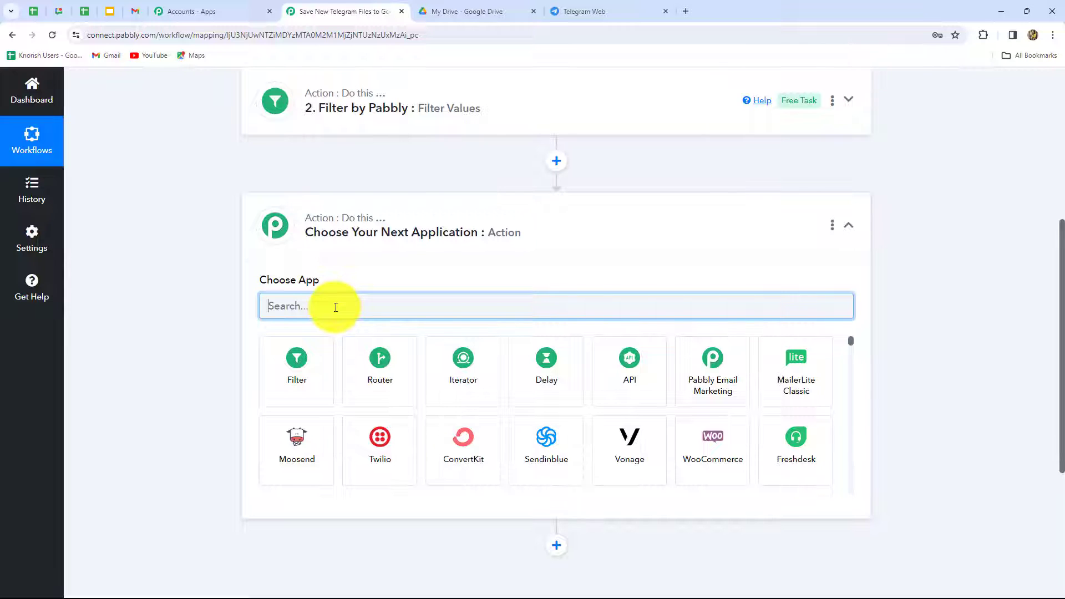
pyautogui.write('Tel')
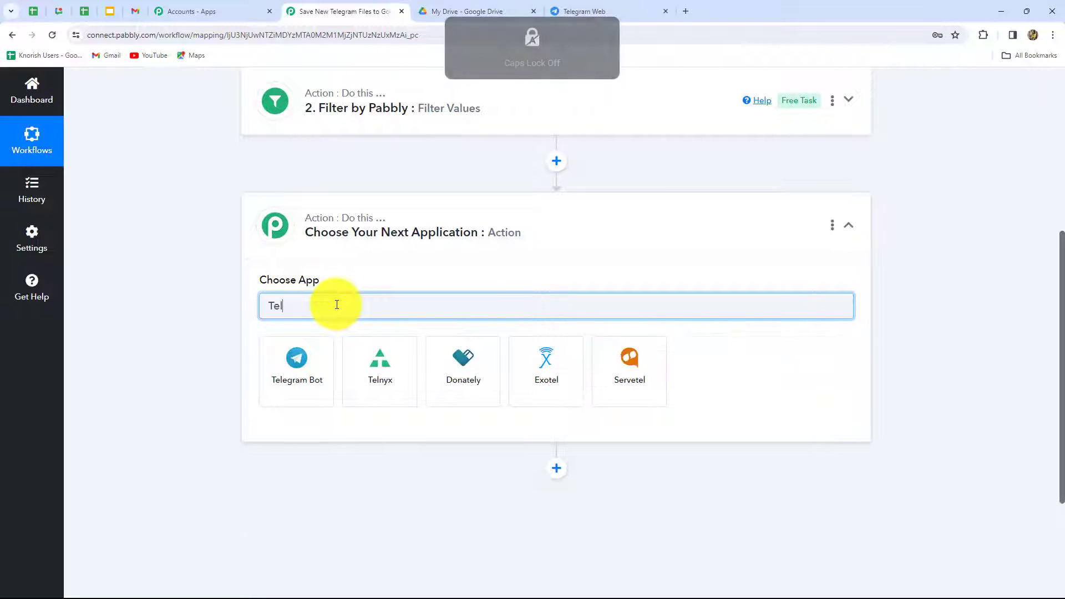
pyautogui.click(290, 375)
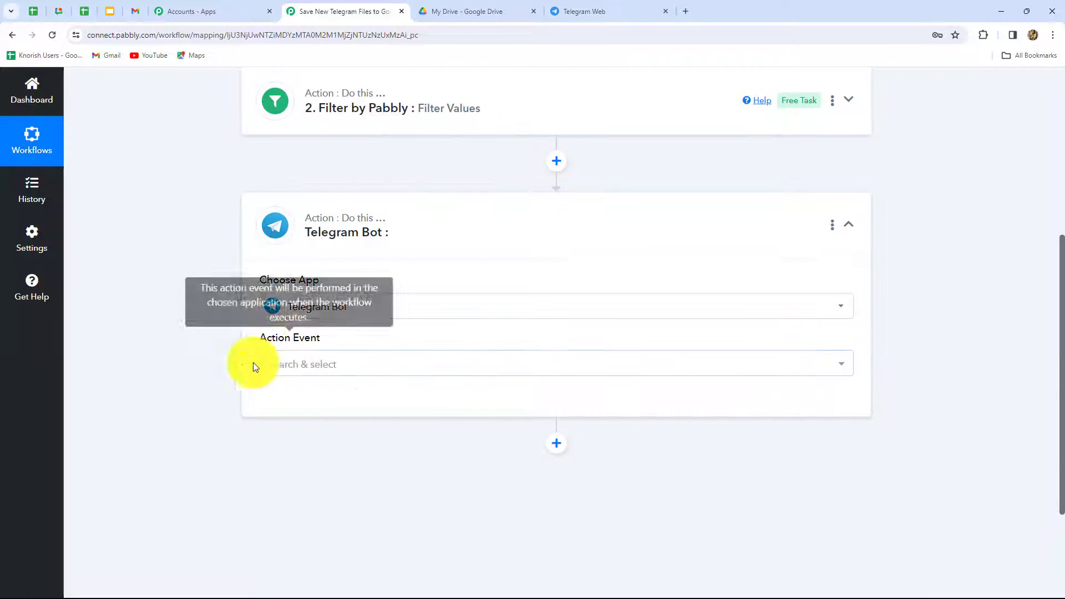
pyautogui.click(284, 370)
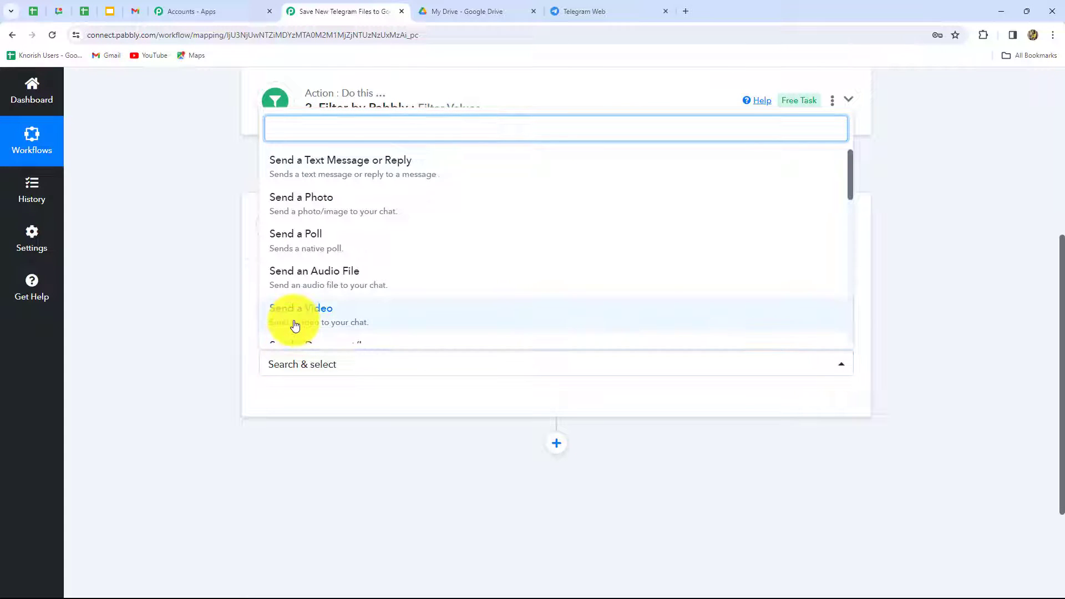
pyautogui.write('get')
pyautogui.click(304, 294)
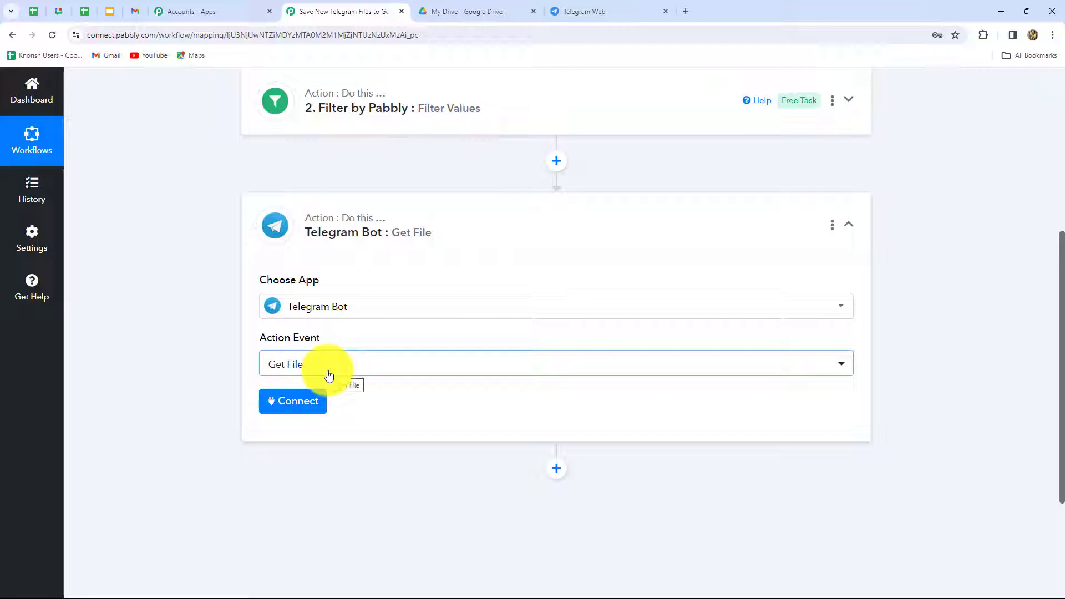
# Step: Connect the Get File action through the existing connection Telegram Bot #20
pyautogui.click(292, 402)
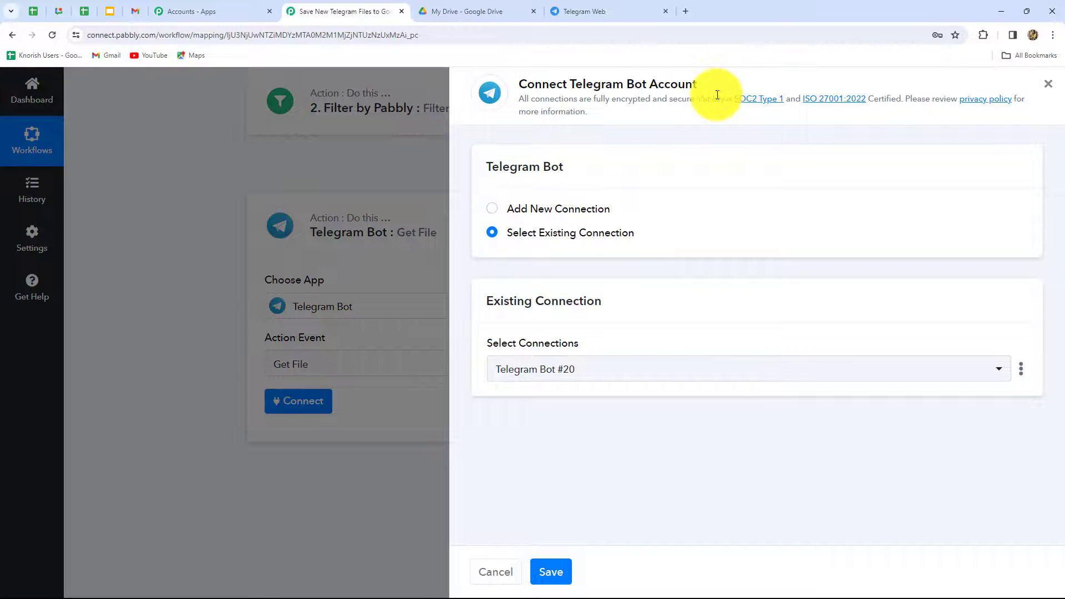
pyautogui.click(558, 568)
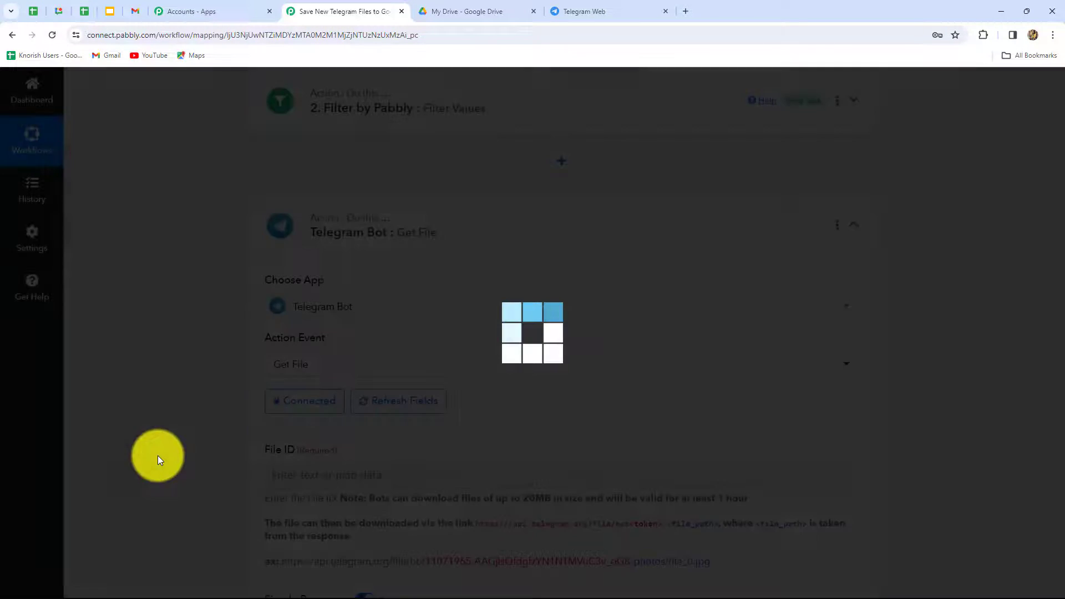
pyautogui.scroll(-3, 157, 455)
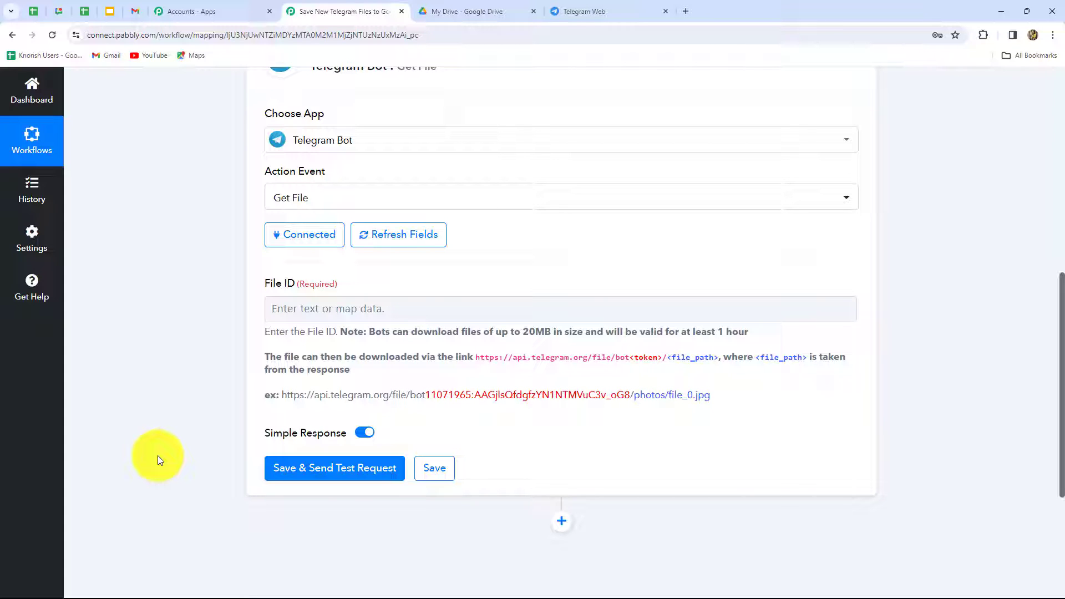
# Step: Check the download link note under File ID, and map the field to Message Photo 2 File Id from the Telegram trigger
pyautogui.click(569, 305)
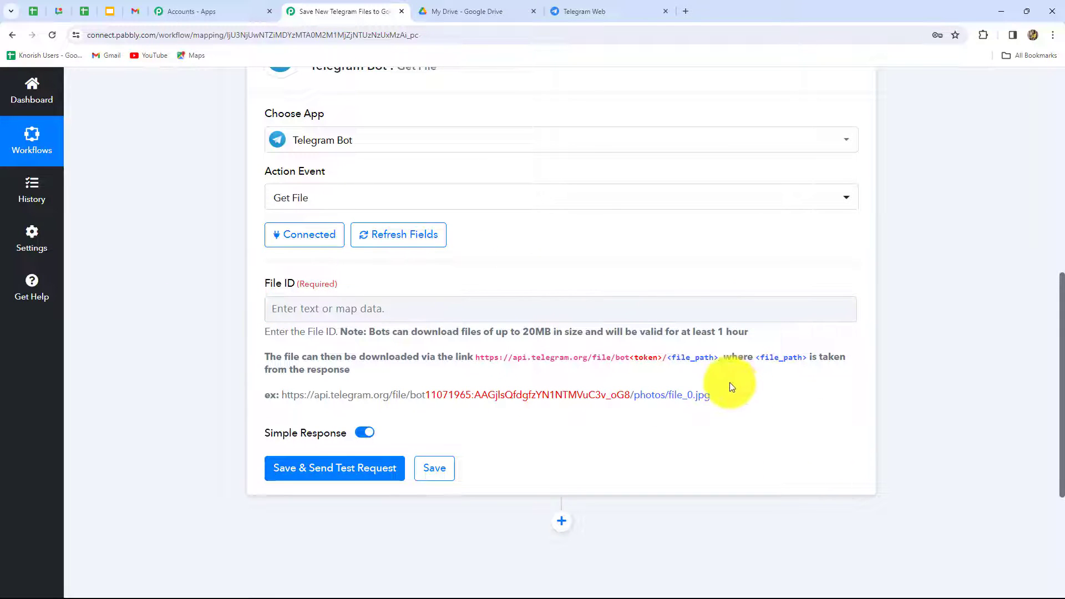
pyautogui.moveTo(756, 359); pyautogui.dragTo(802, 360)
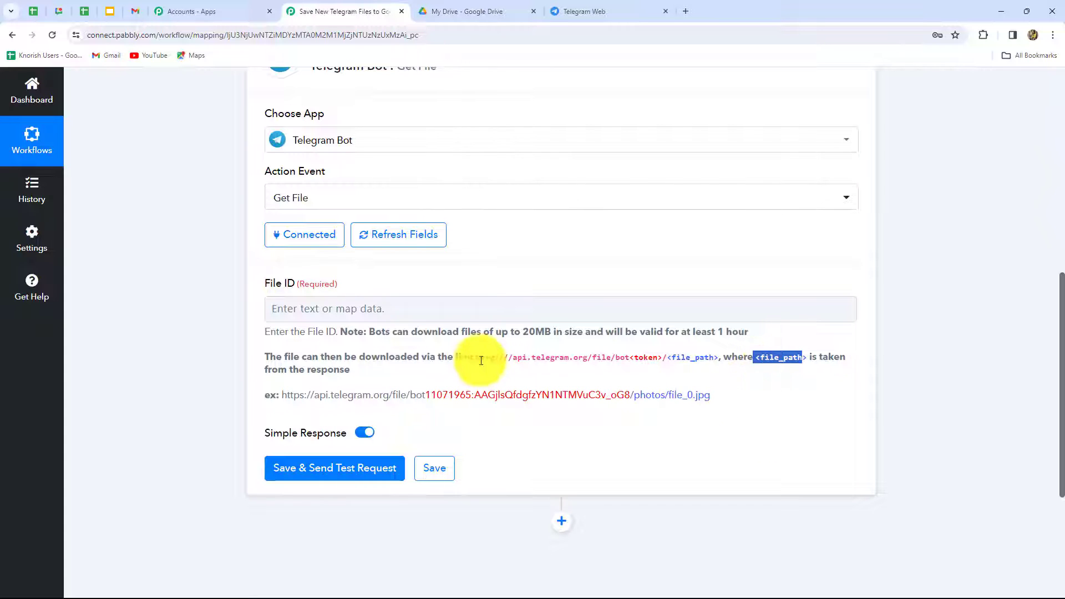
pyautogui.moveTo(476, 357); pyautogui.dragTo(721, 358)
pyautogui.click(761, 423)
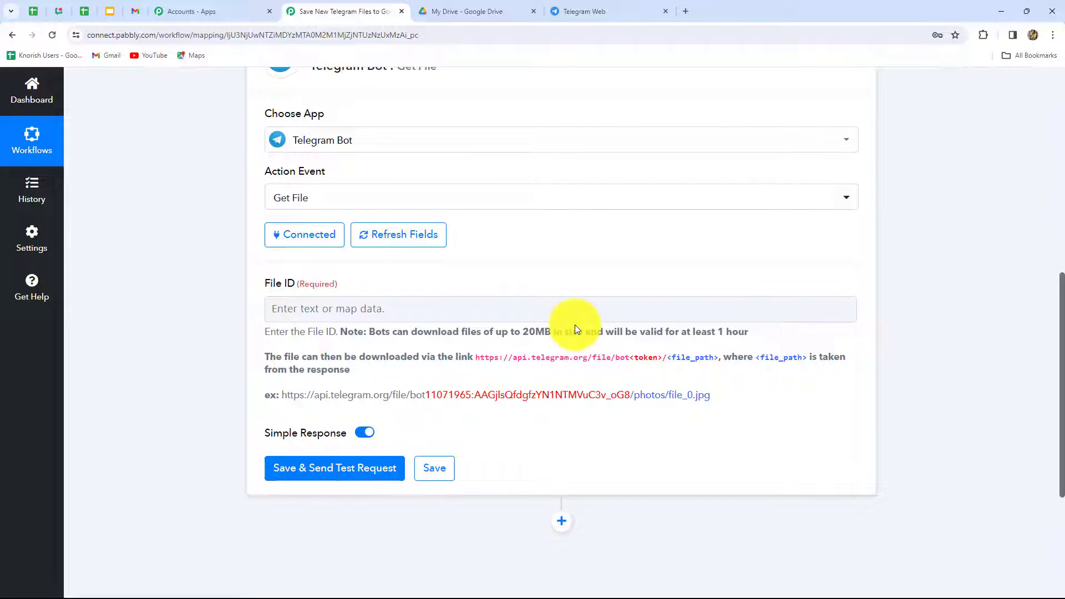
pyautogui.scroll(-1, 570, 316)
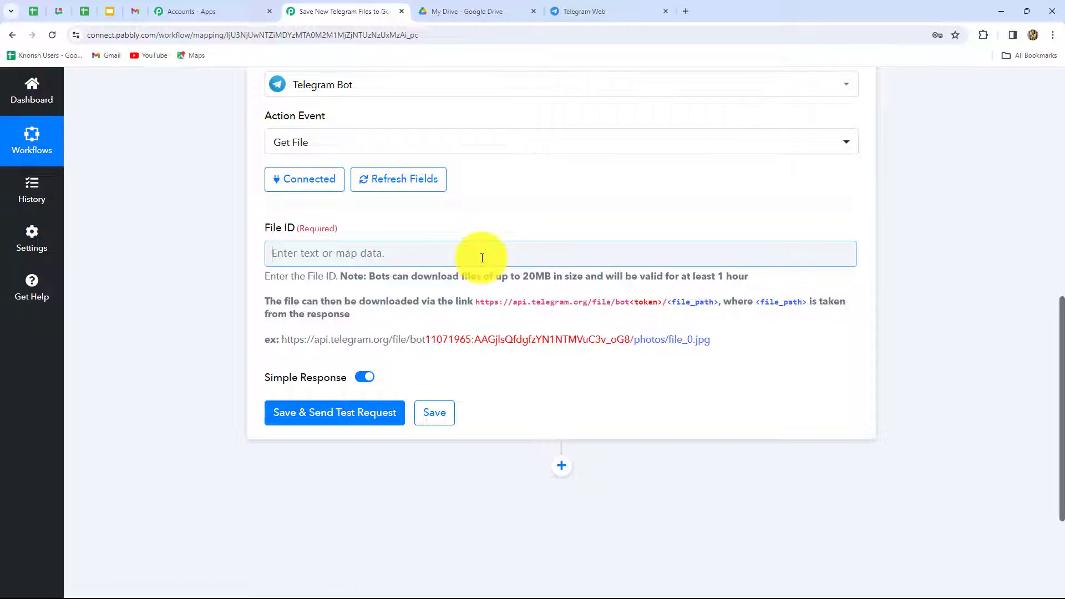
pyautogui.click(482, 258)
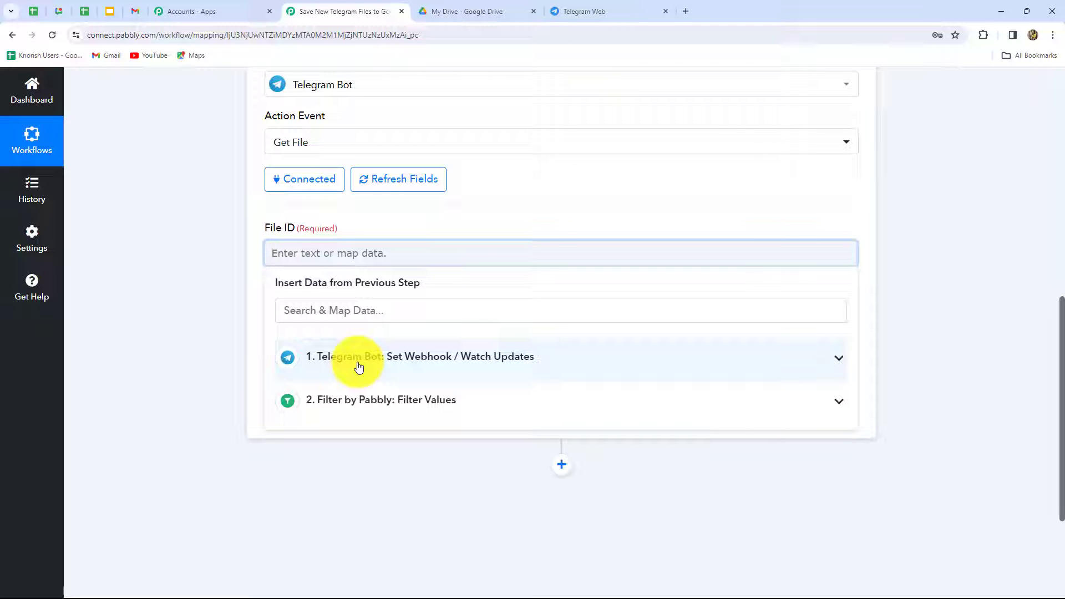
pyautogui.click(392, 364)
pyautogui.scroll(-3, 488, 507)
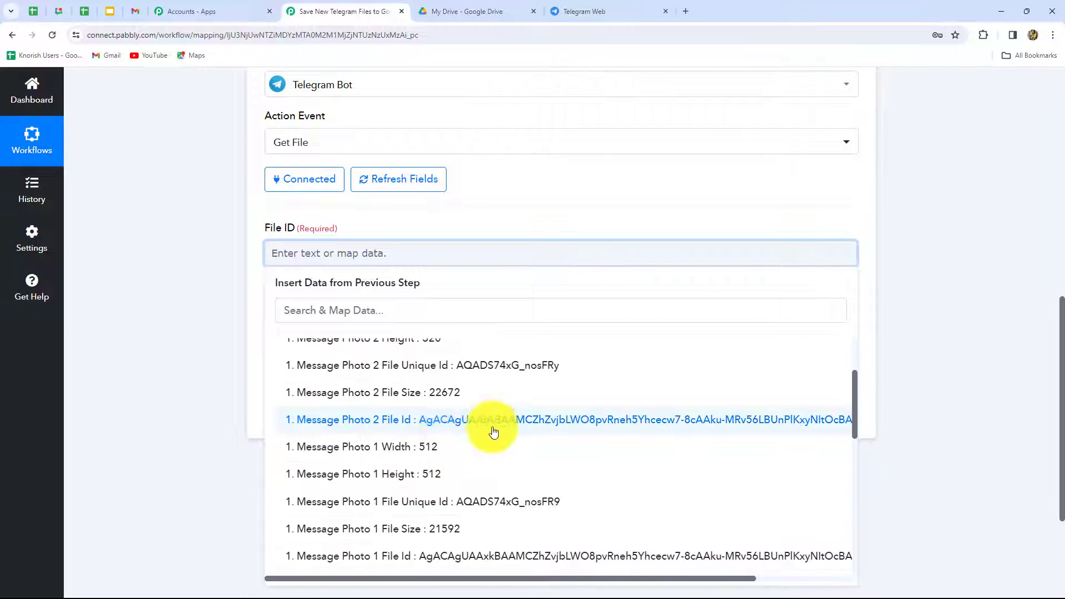
pyautogui.click(838, 420)
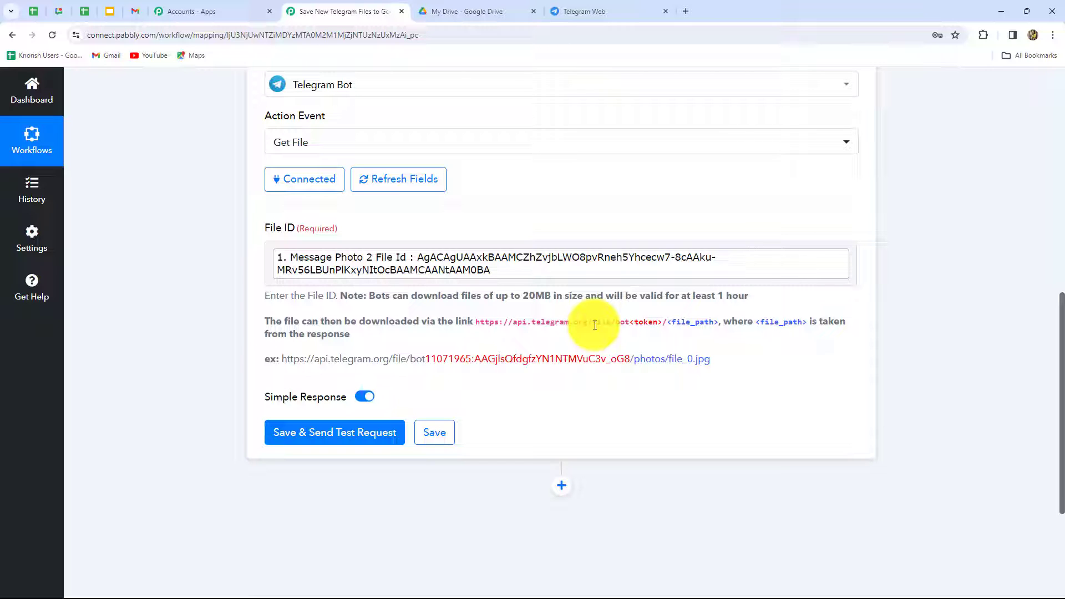
# Step: Save the Get File action with a test request and check the file path in its response
pyautogui.scroll(-3, 595, 325)
pyautogui.click(282, 260)
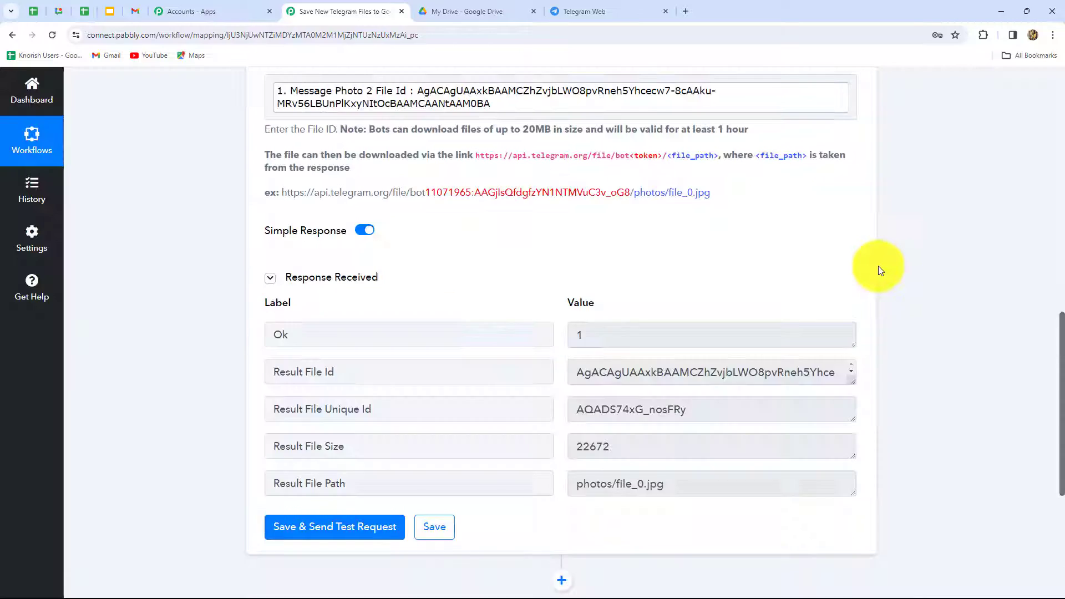
pyautogui.scroll(-2, 878, 269)
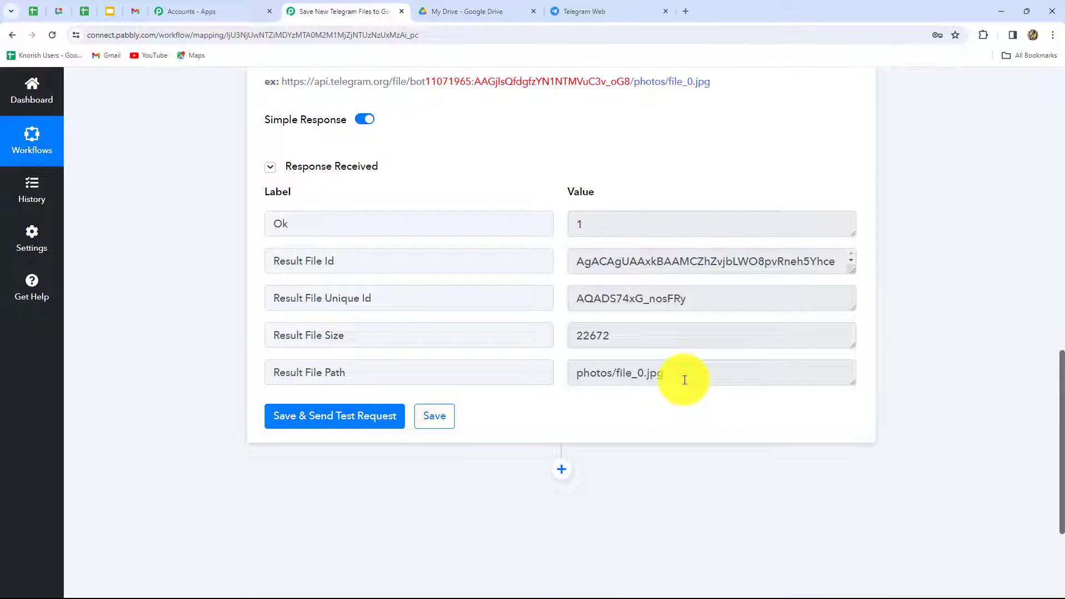
pyautogui.click(685, 380)
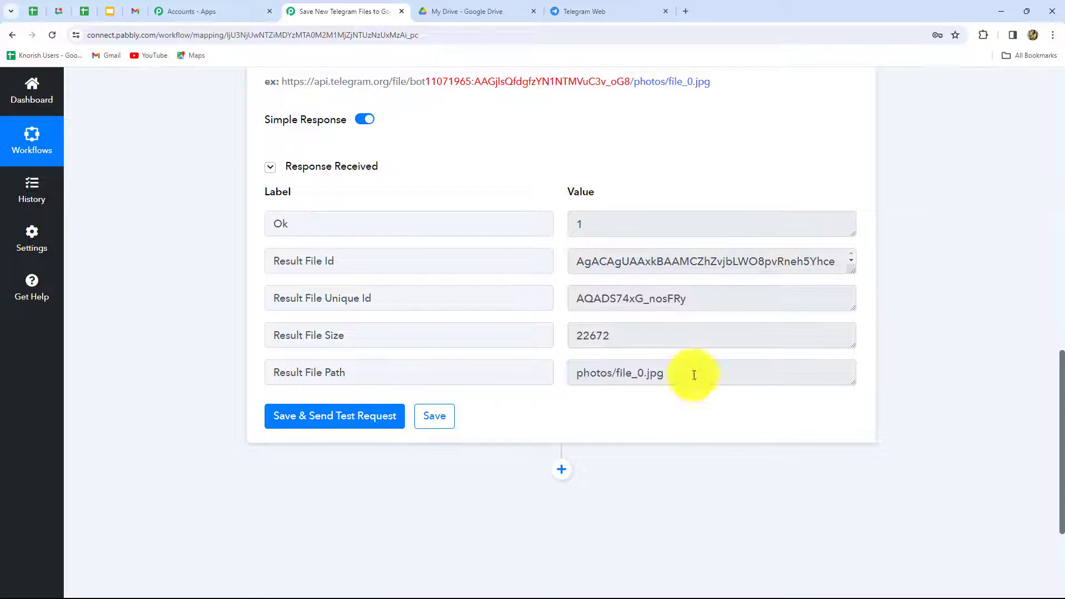
pyautogui.scroll(2, 590, 532)
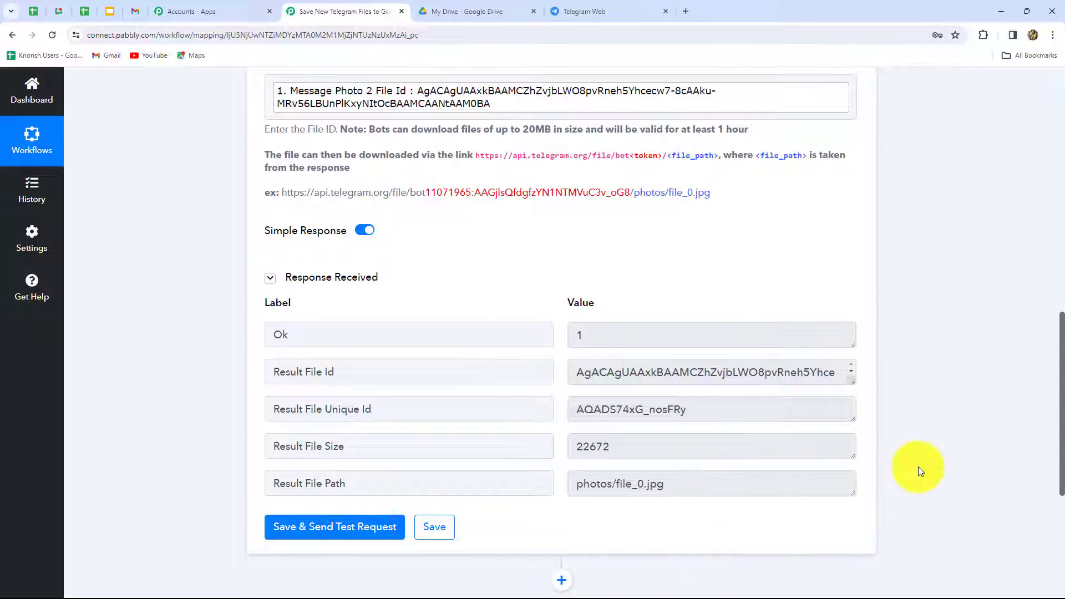
# Step: Add an action step after Get File using Google Drive with the Upload a File event
pyautogui.scroll(-5, 917, 467)
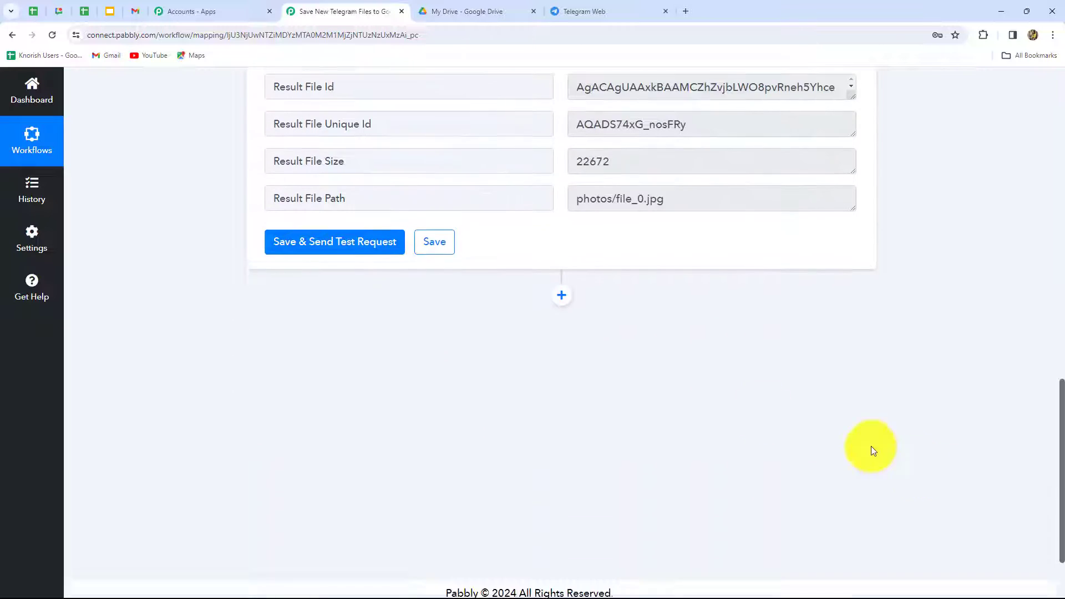
pyautogui.click(561, 286)
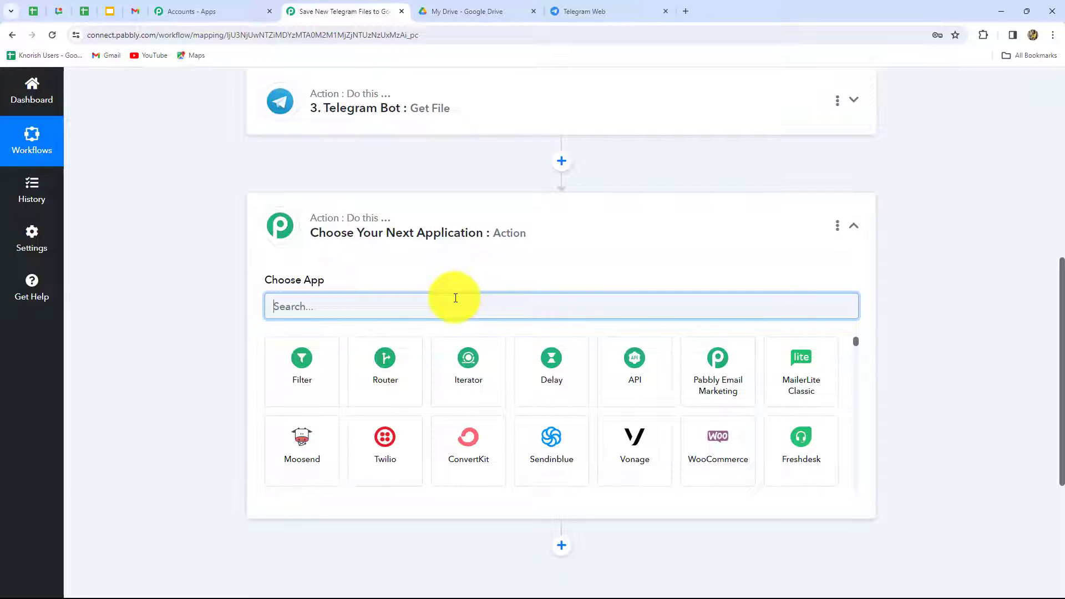
pyautogui.write('Googl')
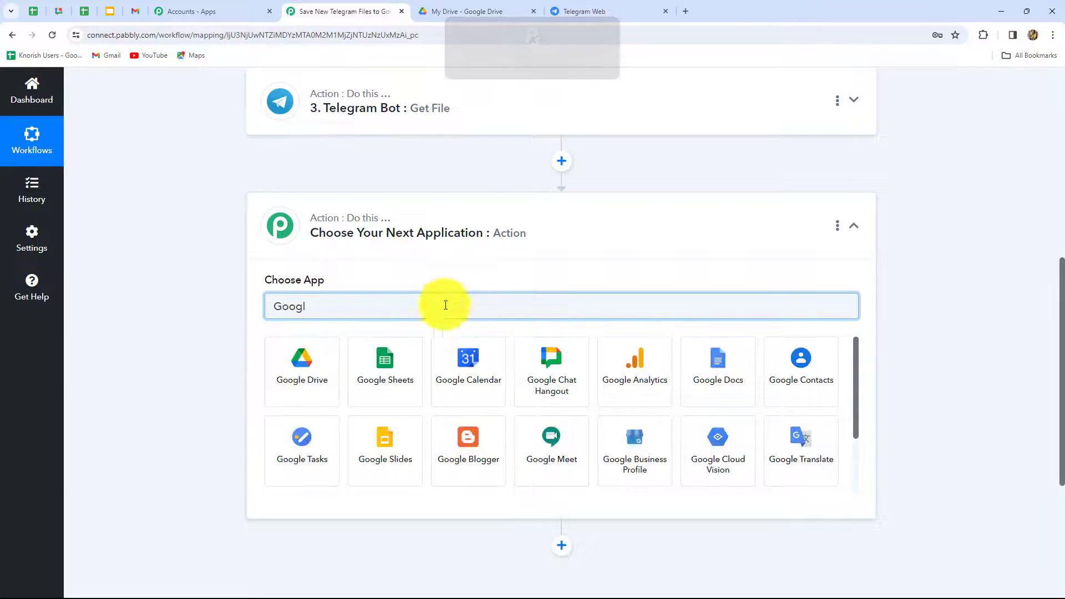
pyautogui.click(305, 374)
pyautogui.click(305, 366)
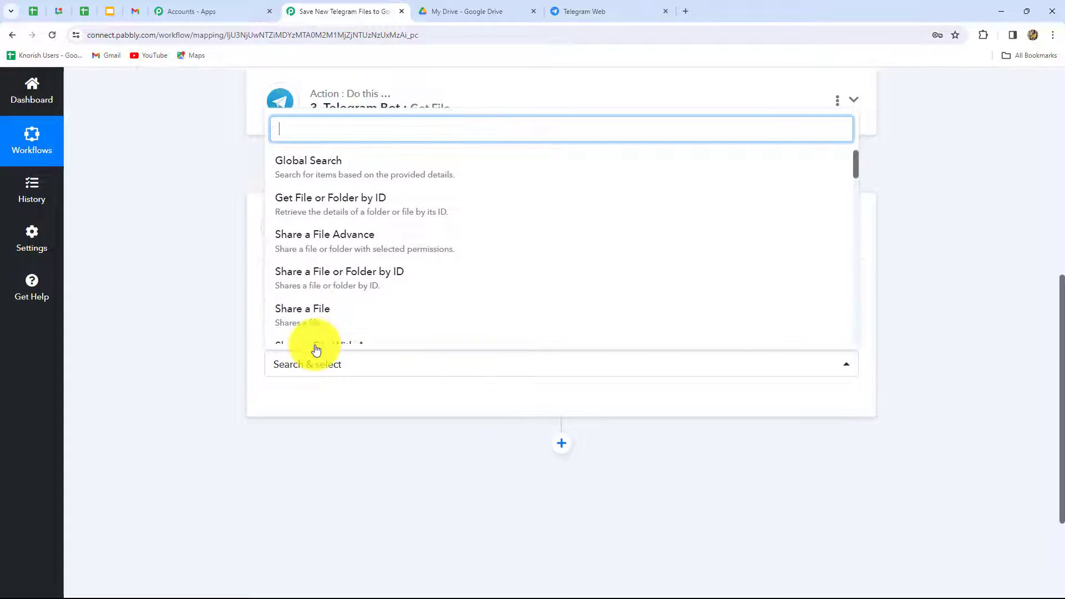
pyautogui.write('up')
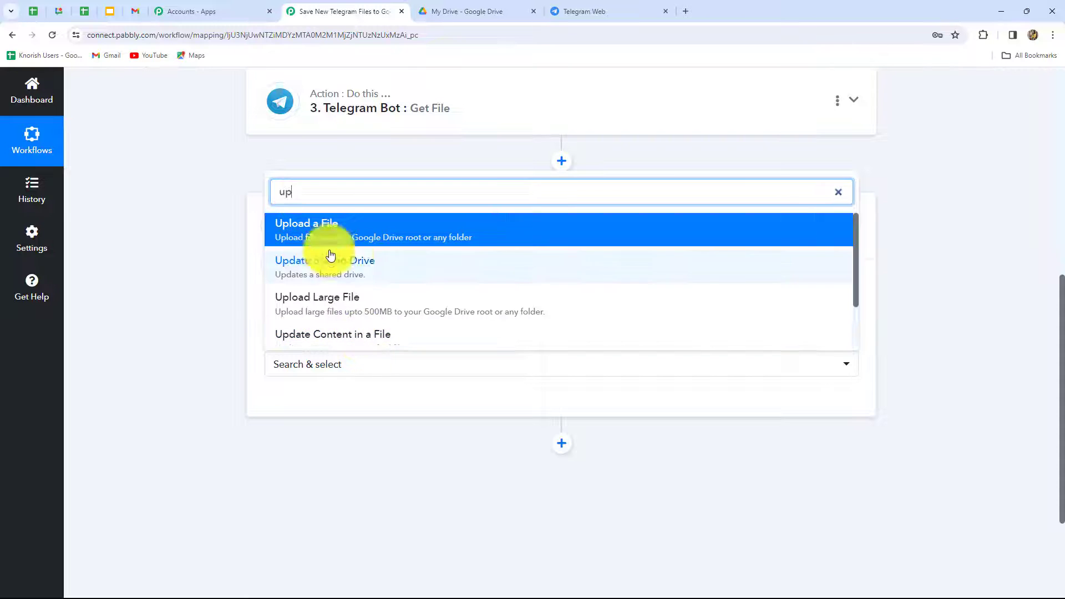
pyautogui.click(323, 239)
# Step: Connect the Upload a File action through the existing connection Google Drive #17
pyautogui.click(302, 402)
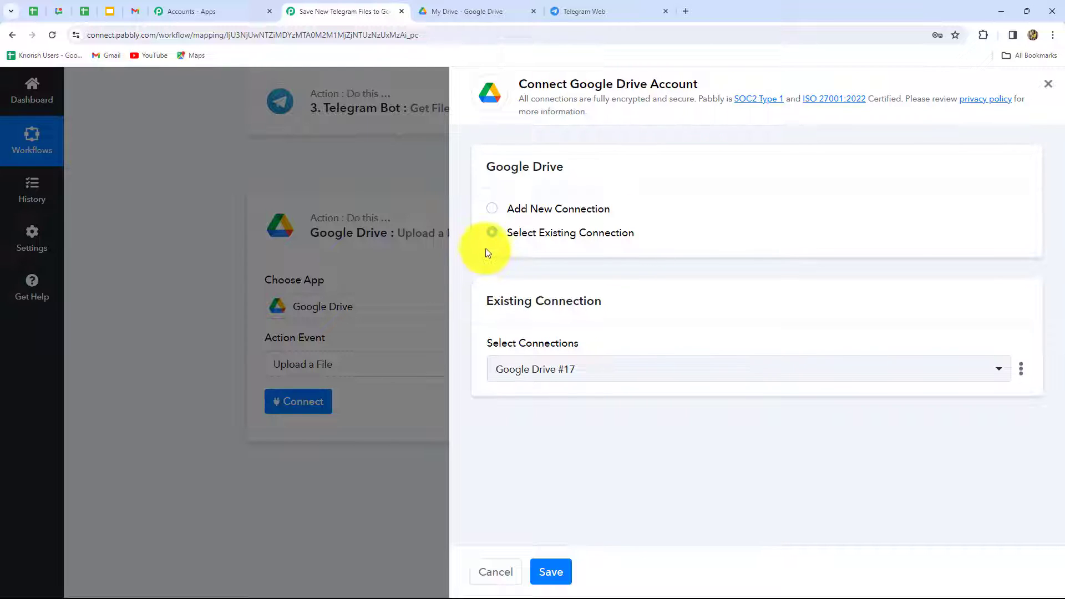
pyautogui.click(493, 210)
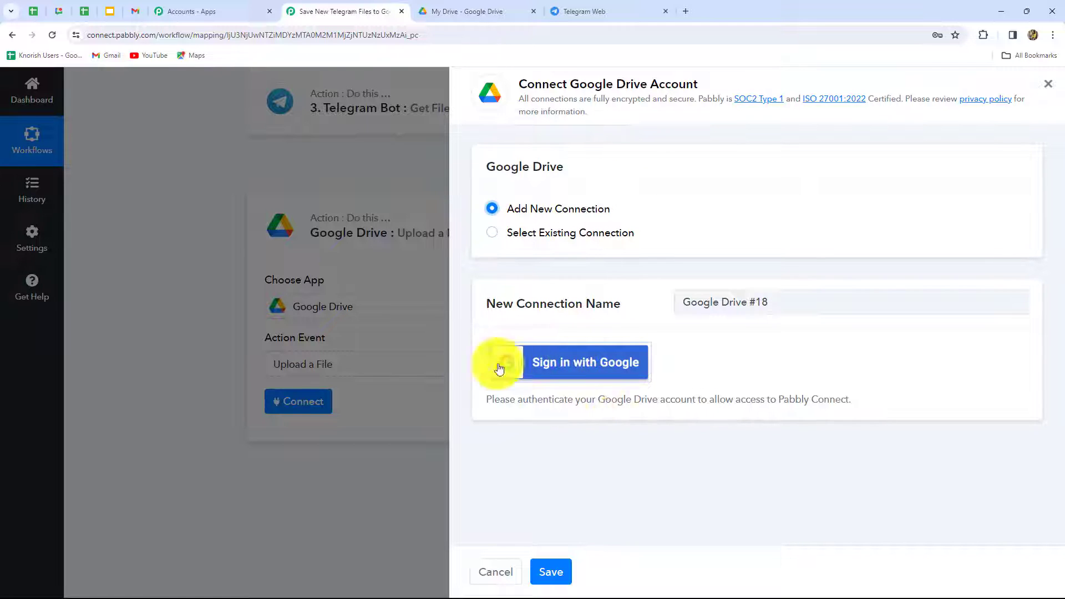
pyautogui.click(492, 233)
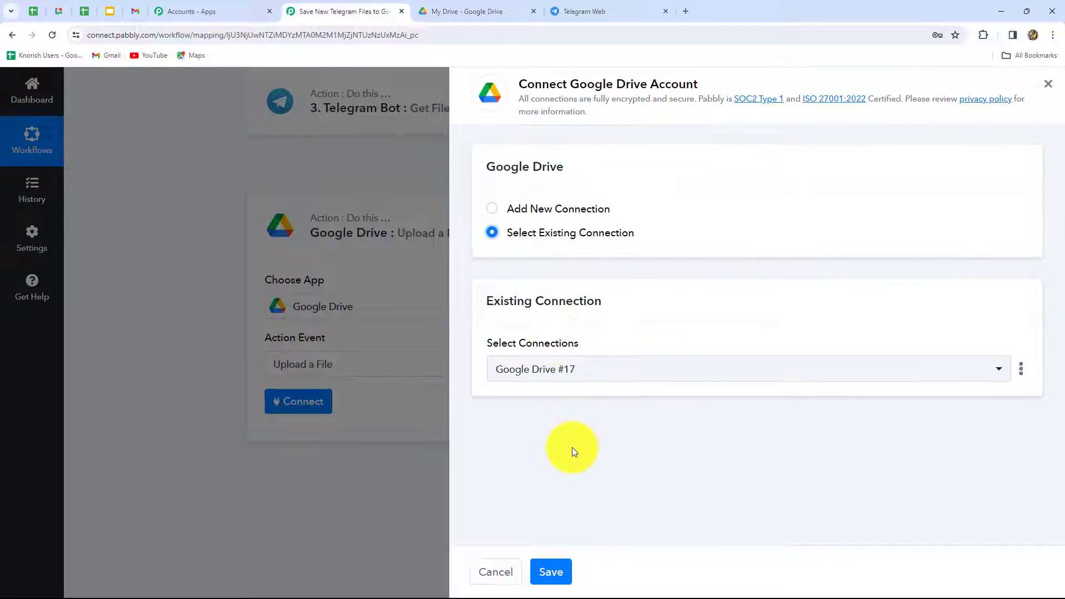
pyautogui.click(547, 574)
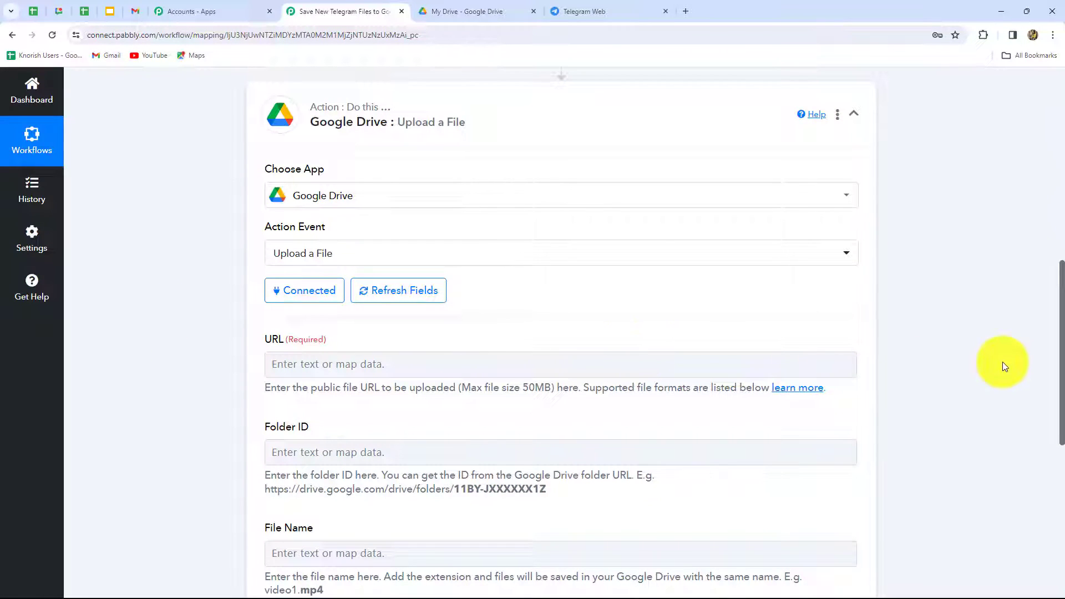
# Step: Look over the upload fields, and copy the file download link template from the Get File step's File ID note
pyautogui.scroll(-3, 1004, 366)
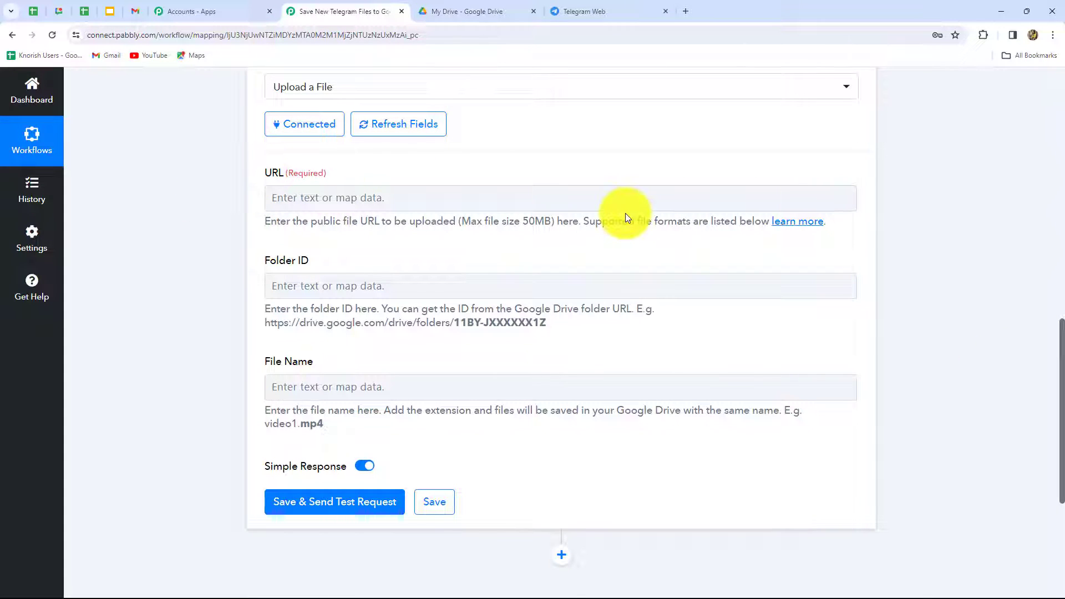
pyautogui.scroll(-1, 560, 351)
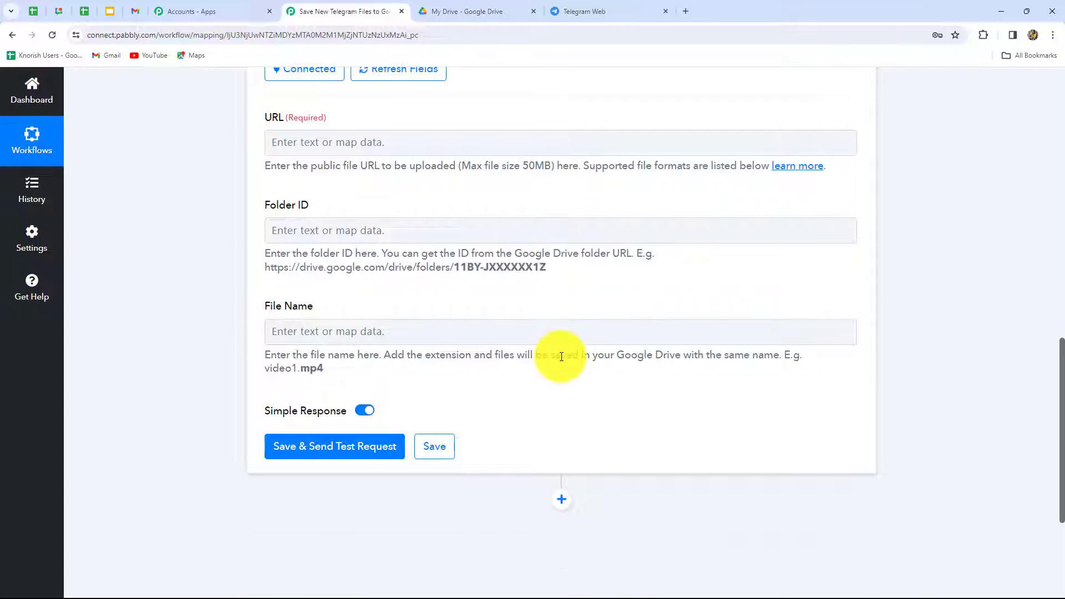
pyautogui.scroll(3, 562, 356)
pyautogui.scroll(5, 561, 357)
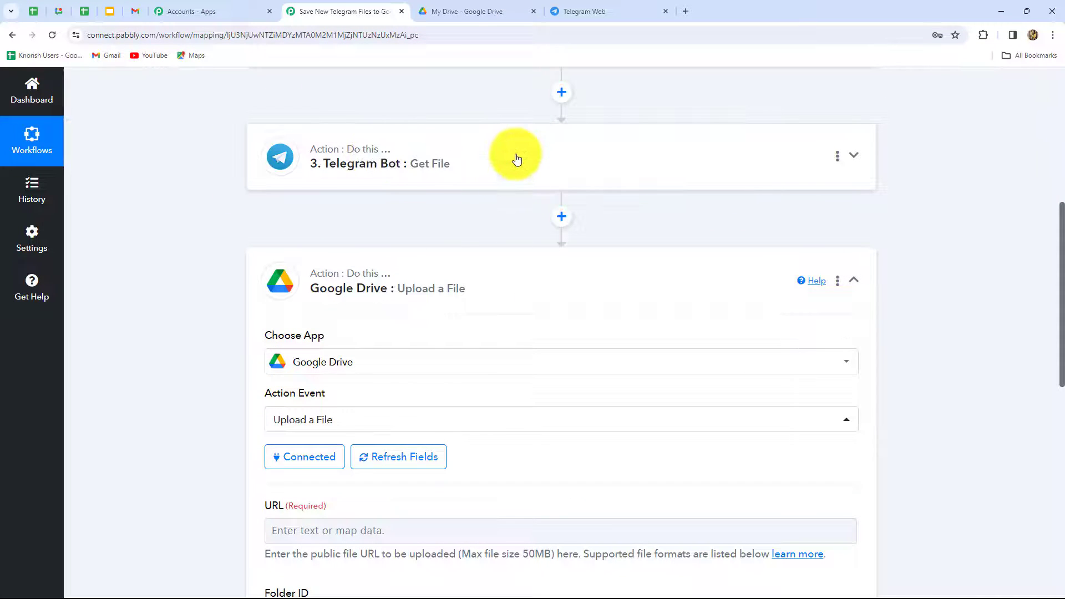
pyautogui.click(517, 177)
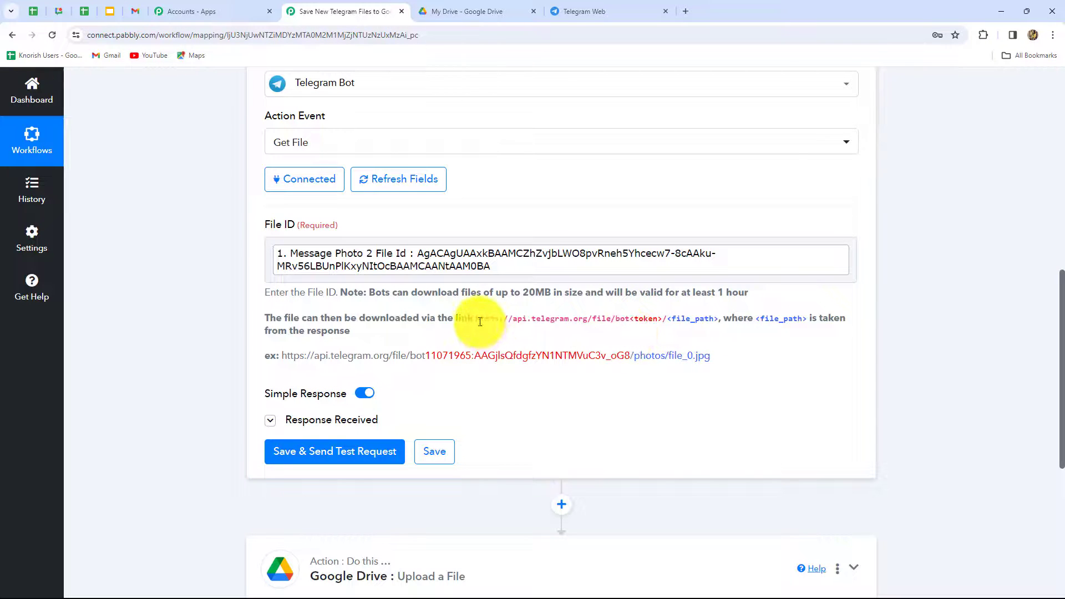
pyautogui.moveTo(477, 320); pyautogui.dragTo(719, 321)
pyautogui.hotkey('ctrl', 'c')
pyautogui.scroll(-1, 903, 361)
pyautogui.scroll(-4, 905, 361)
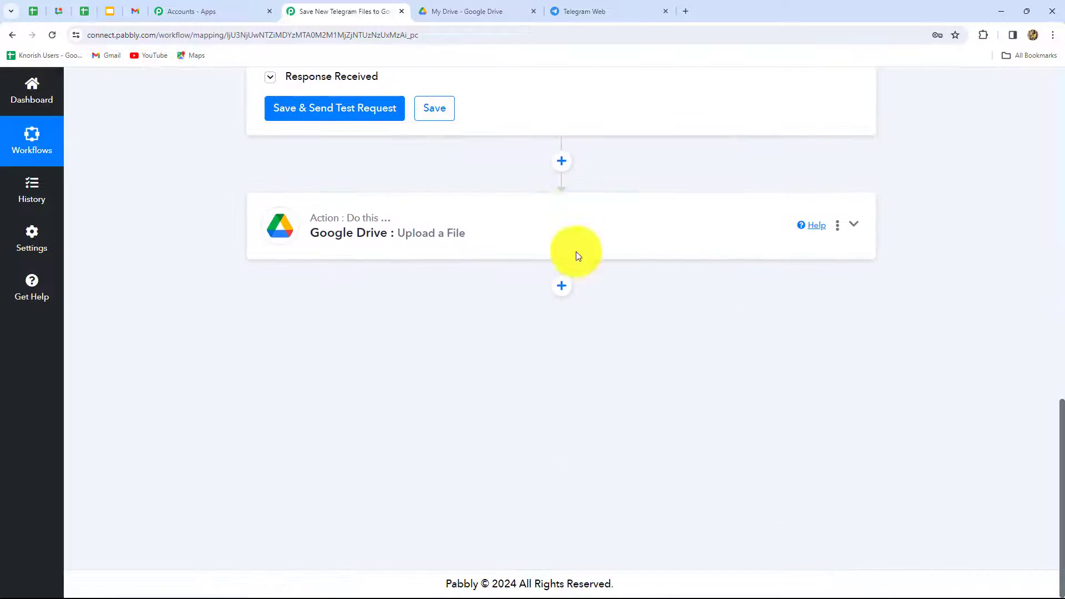
pyautogui.click(576, 254)
pyautogui.scroll(-7, 538, 353)
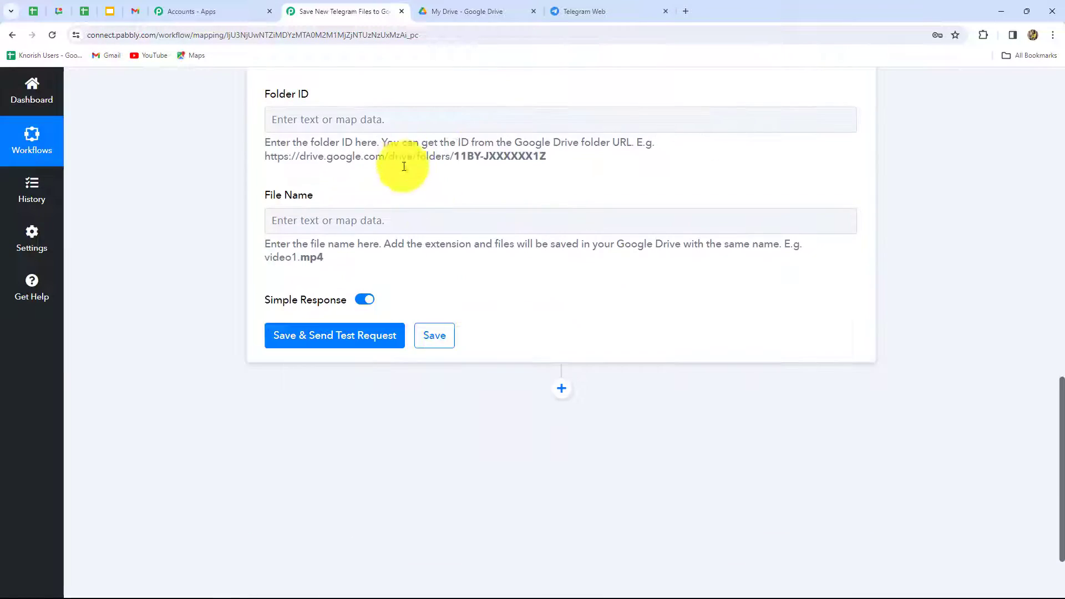
pyautogui.scroll(3, 404, 166)
pyautogui.click(385, 200)
pyautogui.hotkey('ctrl', 'v')
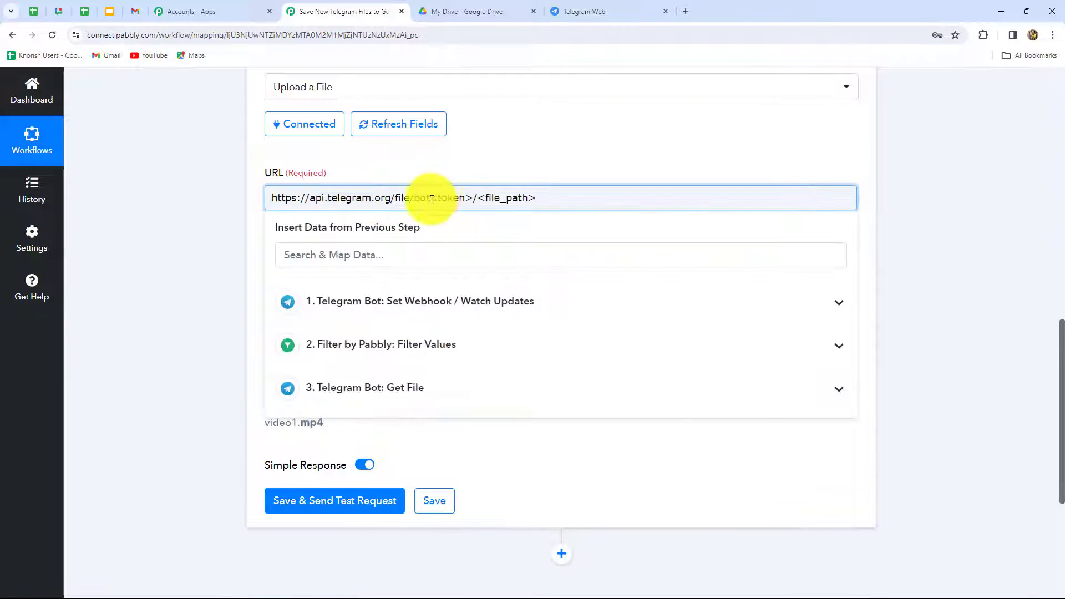
# Step: Replace the <token> placeholder in the upload URL with the bot's API token copied from the BotFather chat in Telegram Web
pyautogui.moveTo(473, 198); pyautogui.dragTo(426, 201)
pyautogui.press('BackSpace')
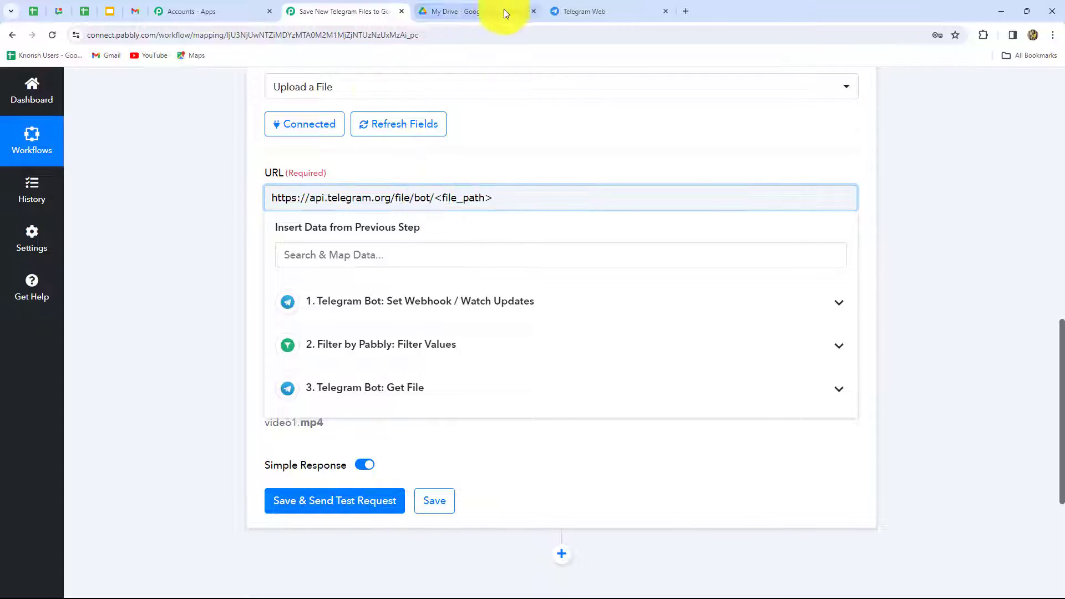
pyautogui.click(579, 11)
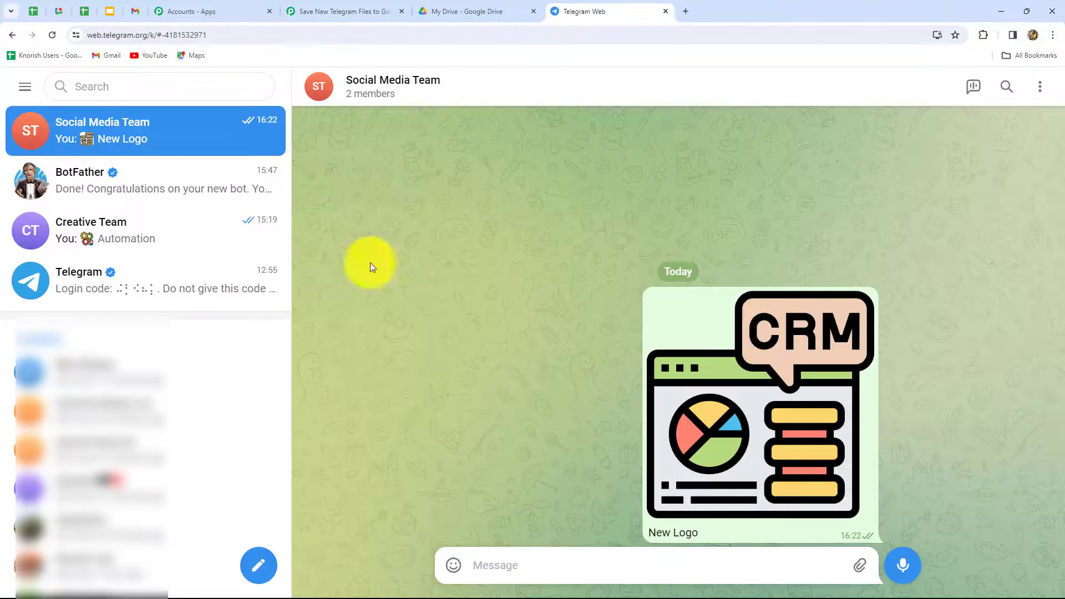
pyautogui.click(141, 186)
pyautogui.click(607, 459)
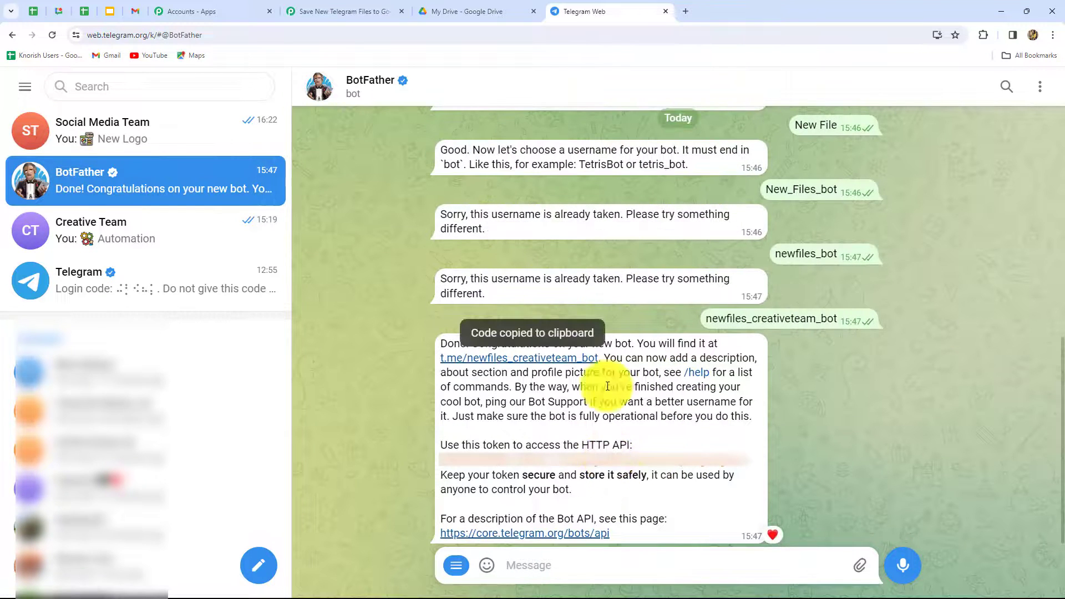
pyautogui.click(323, 12)
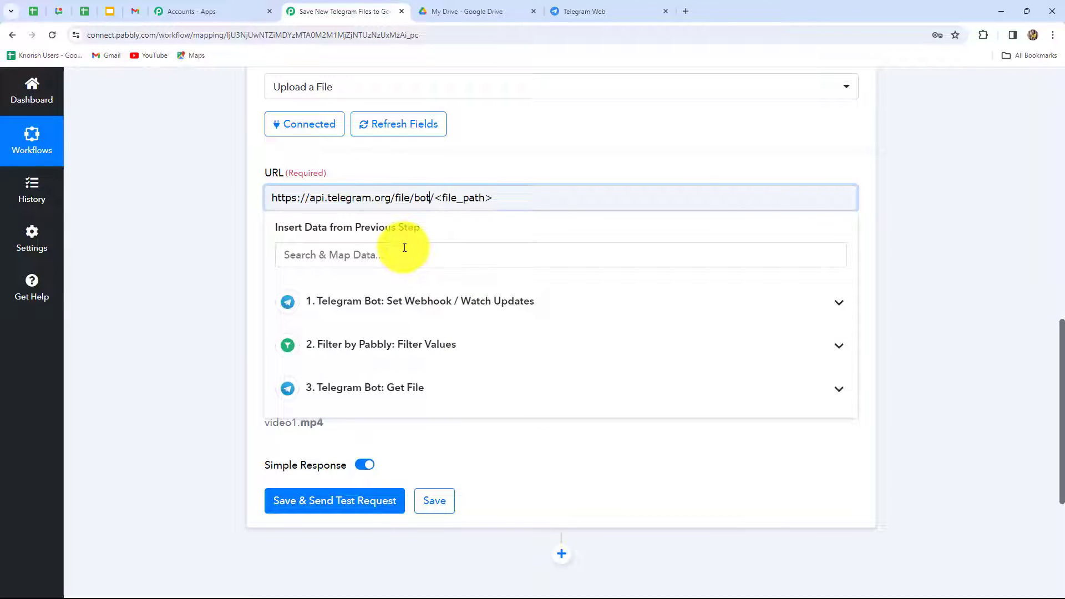
pyautogui.hotkey('ctrl', 'v')
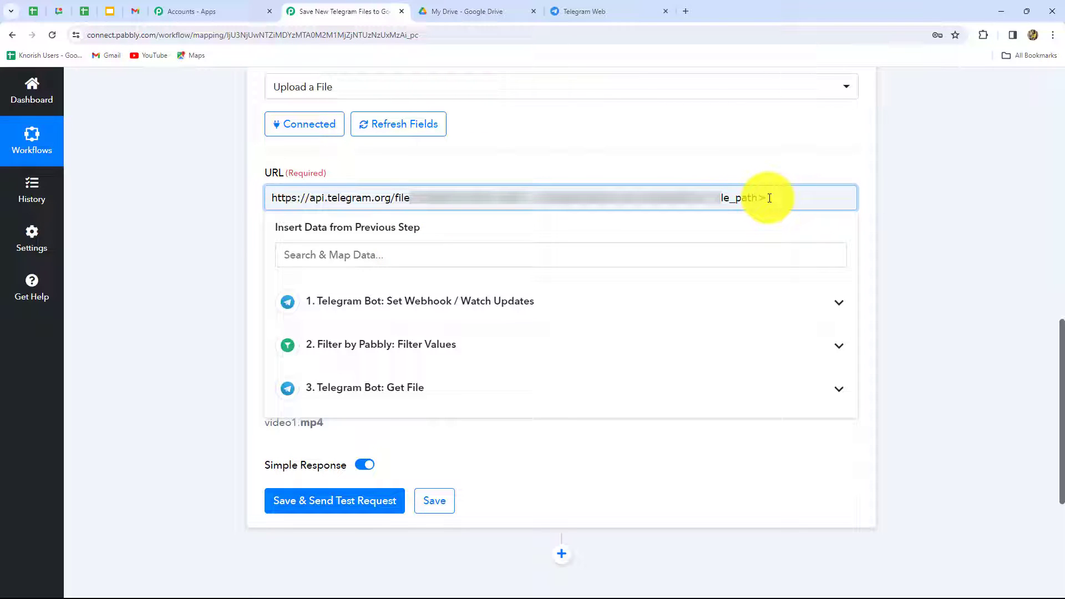
# Step: Replace the <file_path> placeholder in the upload URL with the Result File Path mapped from the Telegram Bot Get File step
pyautogui.moveTo(768, 198); pyautogui.dragTo(710, 198)
pyautogui.press('BackSpace')
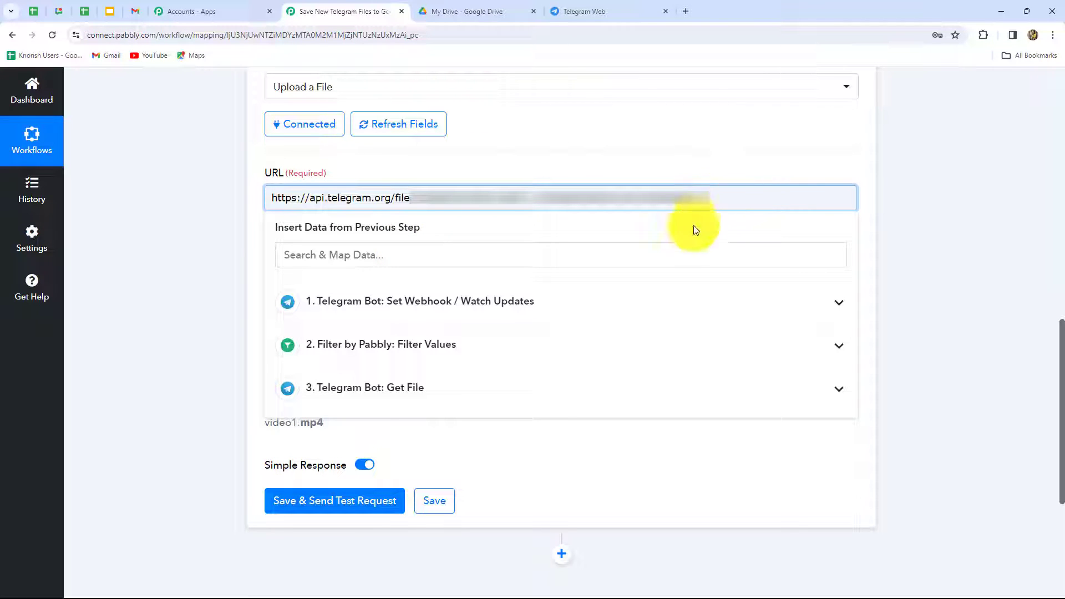
pyautogui.click(422, 389)
pyautogui.click(423, 529)
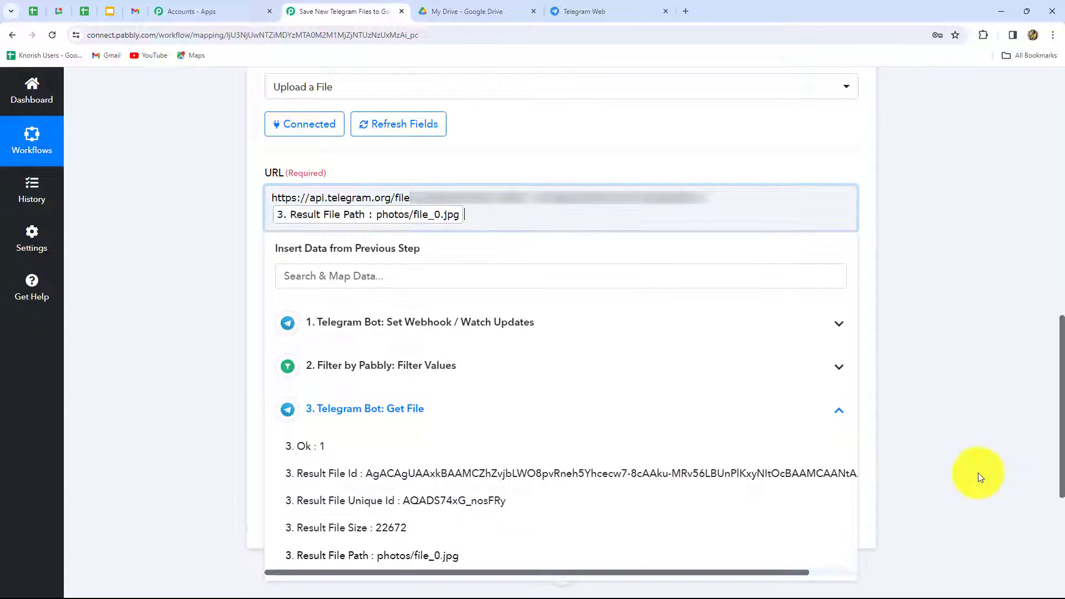
pyautogui.click(977, 472)
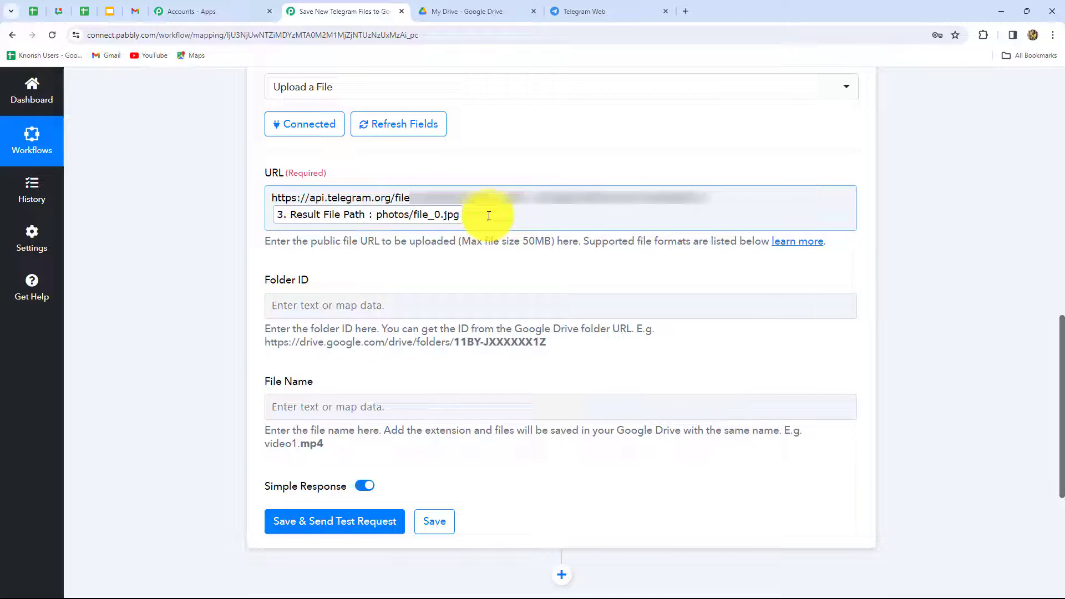
# Step: Copy the folder ID from the Social Media Team Files folder's URL in Google Drive and paste it as the upload's Folder ID
pyautogui.scroll(-1, 489, 216)
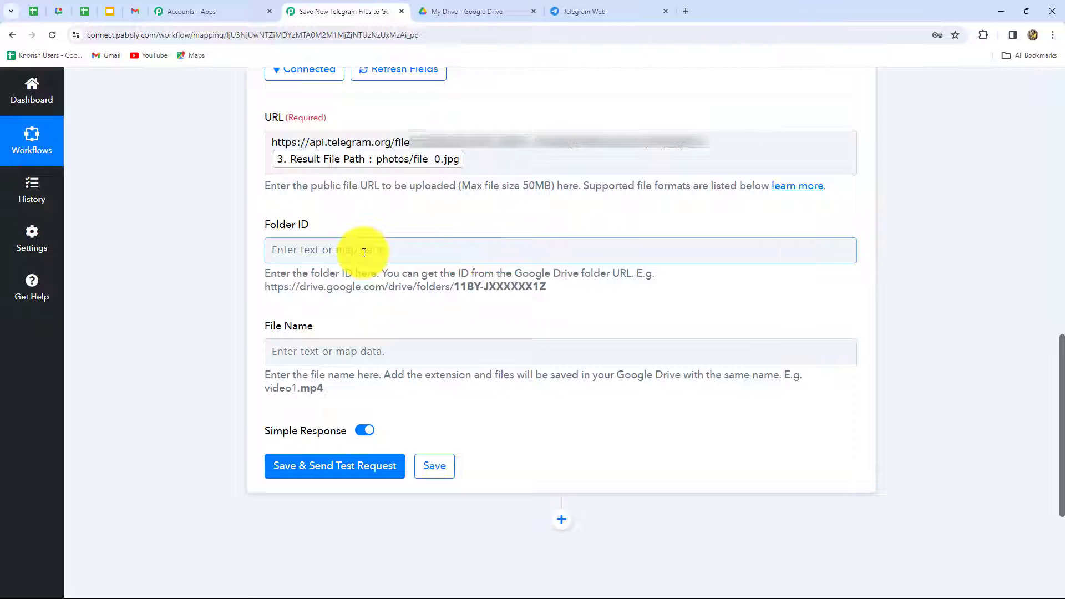
pyautogui.click(462, 12)
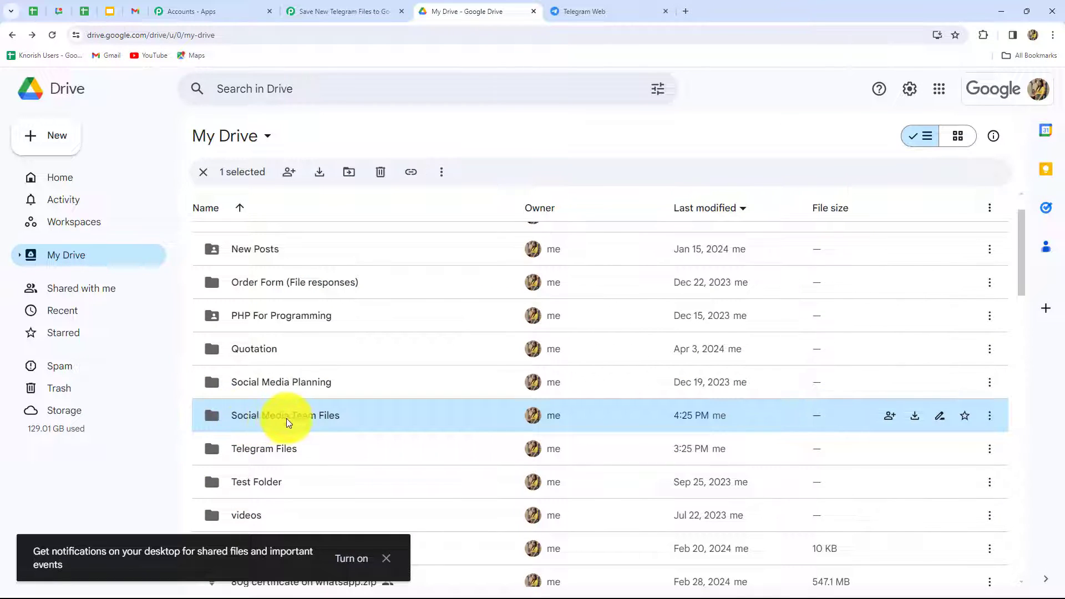
pyautogui.doubleClick(340, 415)
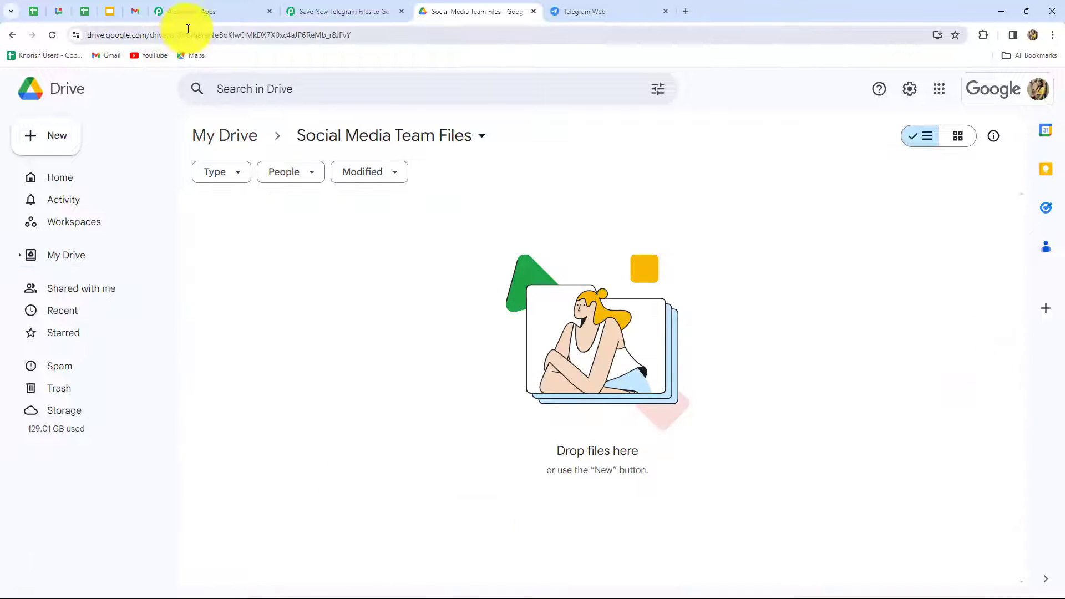
pyautogui.doubleClick(369, 34)
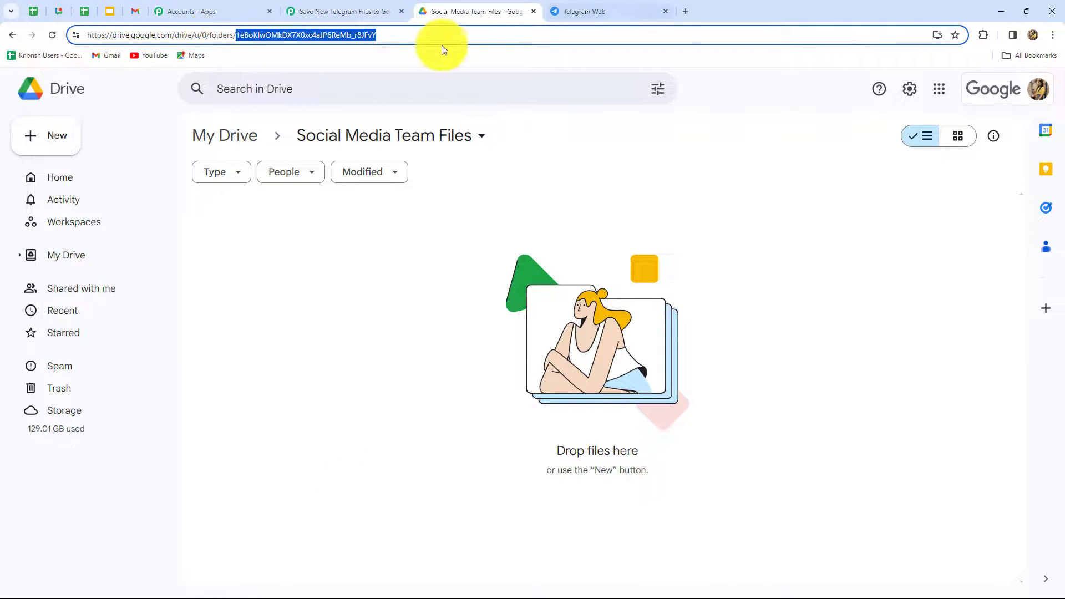
pyautogui.click(371, 9)
pyautogui.click(416, 262)
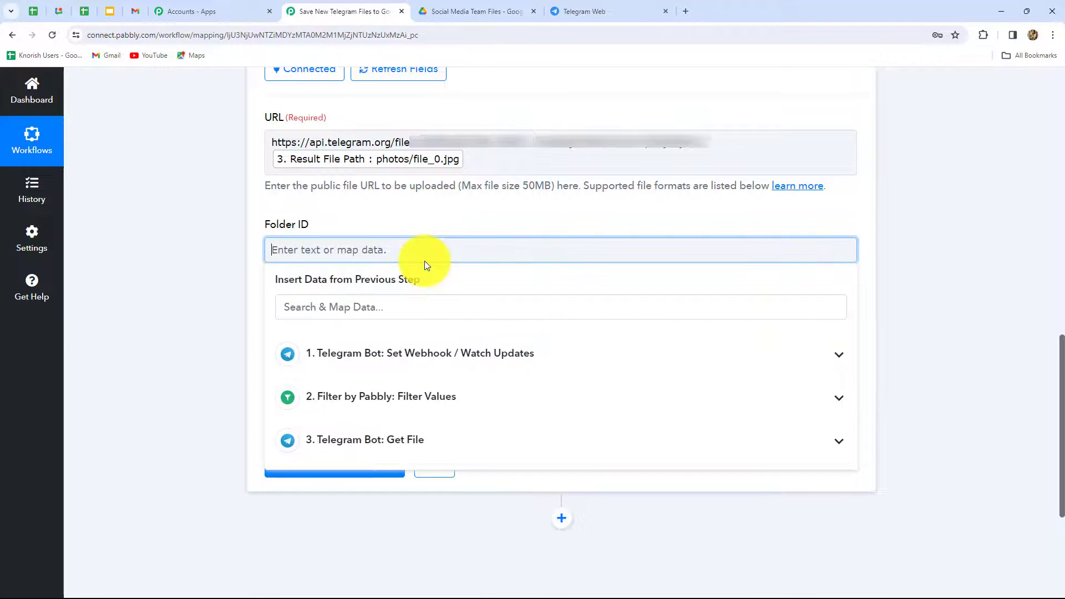
pyautogui.hotkey('ctrl', 'v')
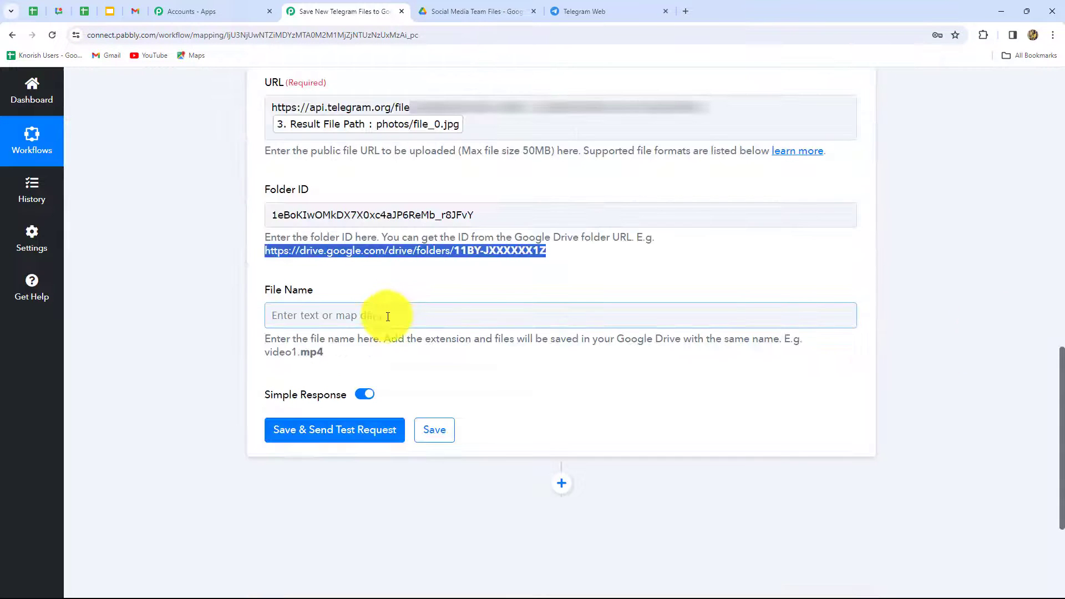
# Step: Map the upload's File Name to the Message Caption from the Telegram Bot Set Webhook / Watch Updates trigger
pyautogui.click(388, 316)
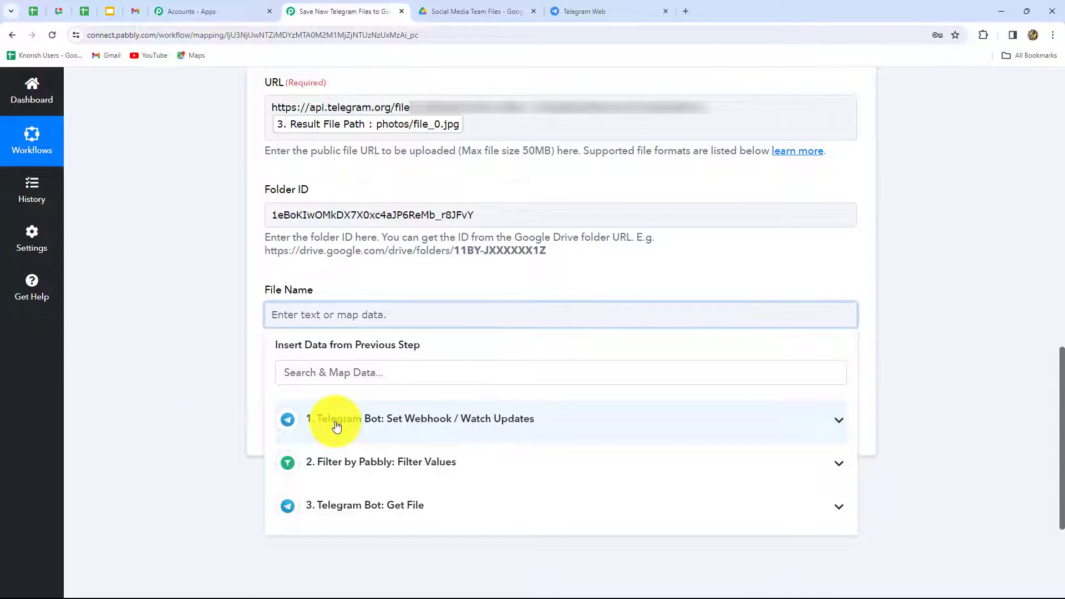
pyautogui.scroll(-1, 344, 399)
pyautogui.click(355, 372)
pyautogui.scroll(-3, 447, 504)
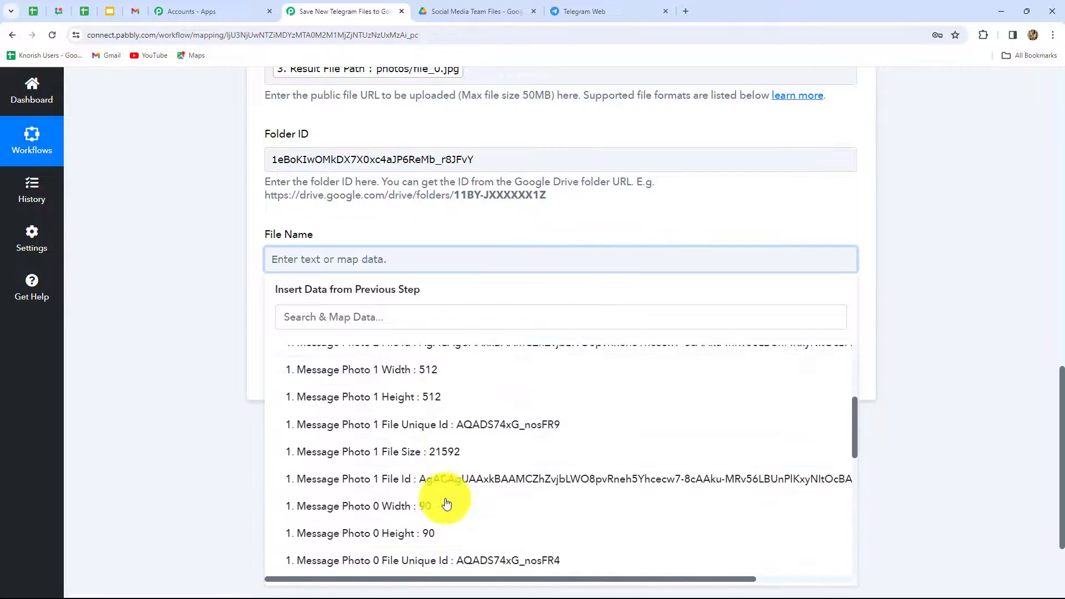
pyautogui.scroll(-5, 447, 505)
pyautogui.click(414, 481)
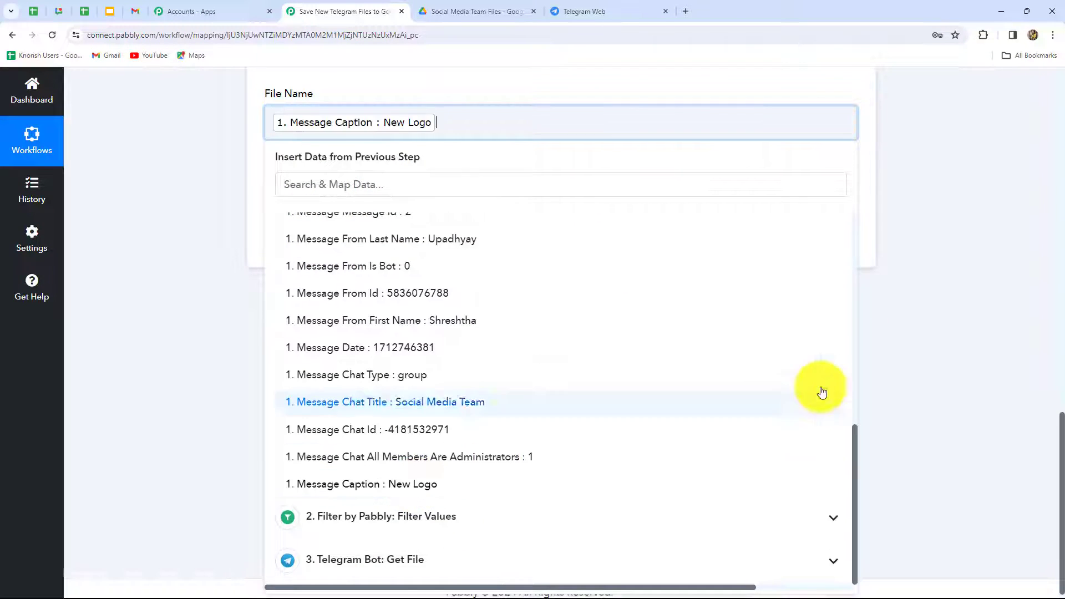
pyautogui.click(858, 375)
# Step: Save the Google Drive upload step, send its test request, and check the result status in the response
pyautogui.click(359, 251)
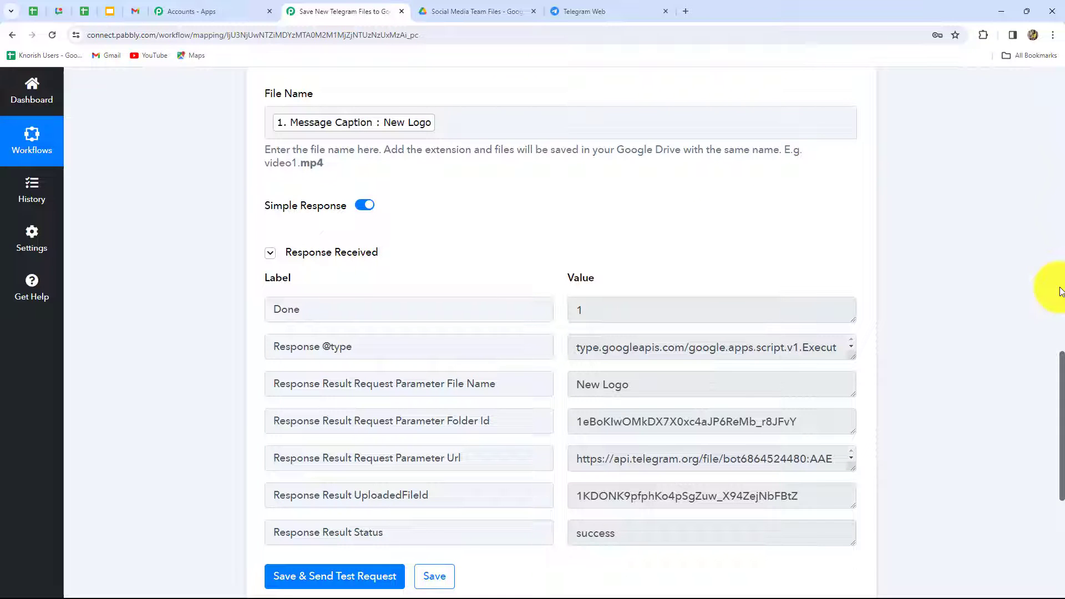
pyautogui.doubleClick(637, 539)
pyautogui.click(946, 457)
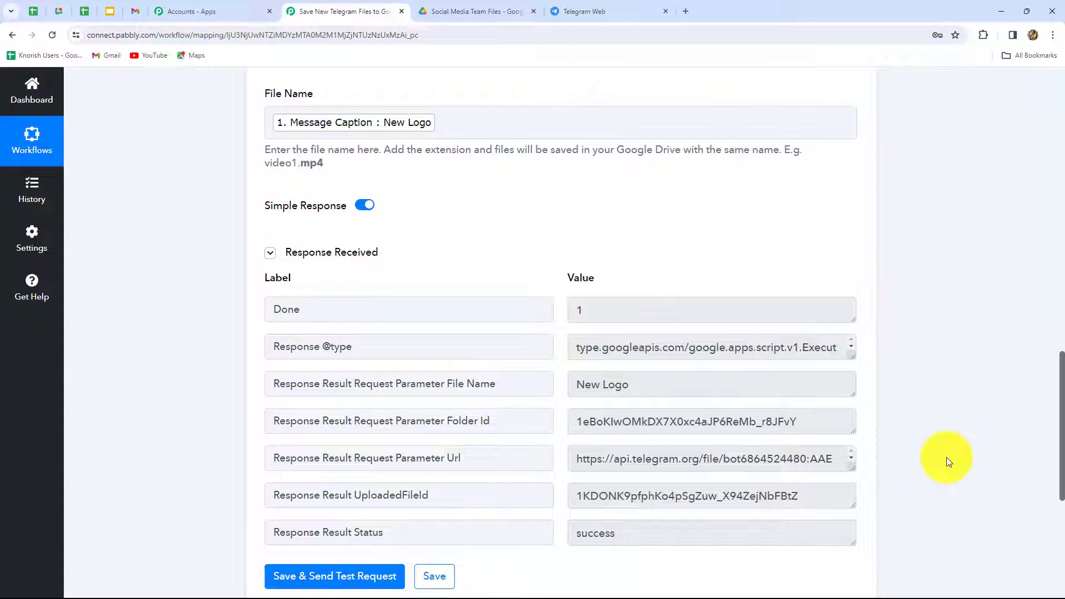
# Step: Open the uploaded New Logo image in Google Drive and compare it with the Social Media Team group photo in Telegram Web
pyautogui.click(472, 9)
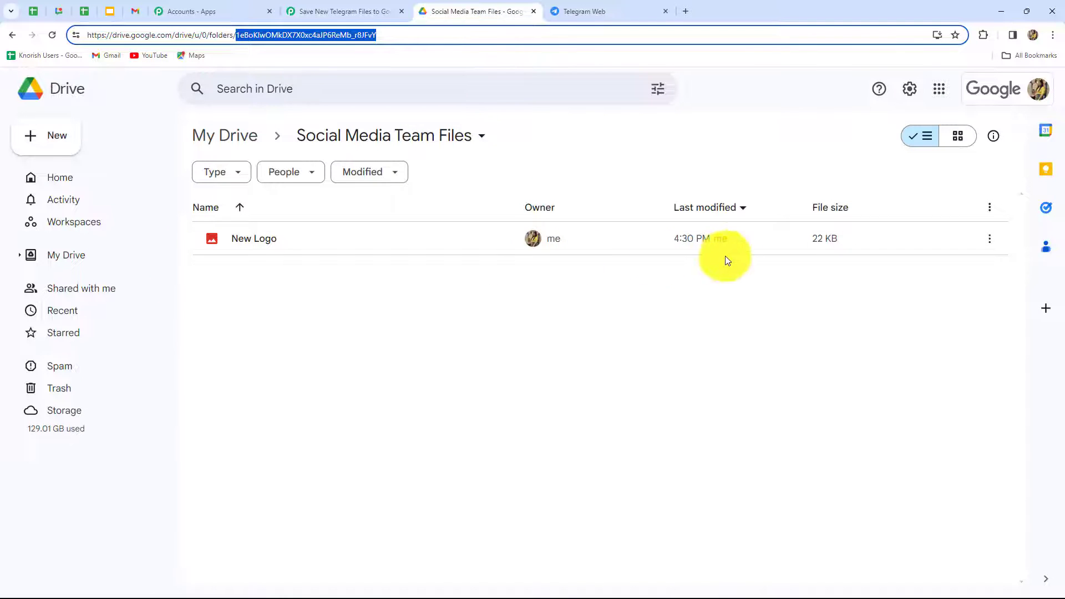
pyautogui.click(359, 246)
pyautogui.doubleClick(349, 244)
pyautogui.click(252, 238)
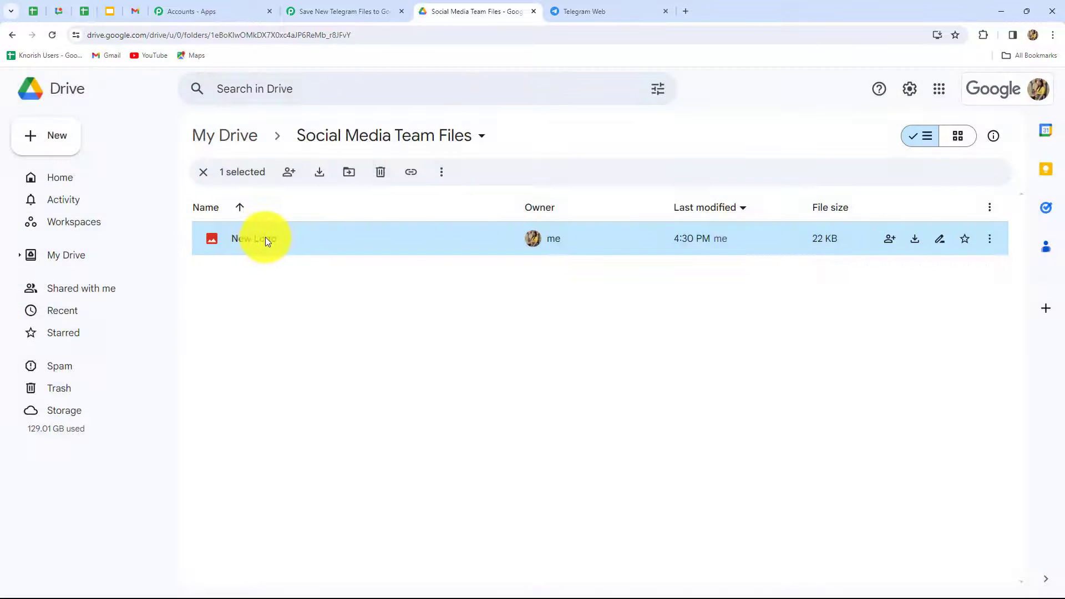
pyautogui.doubleClick(265, 237)
pyautogui.click(574, 13)
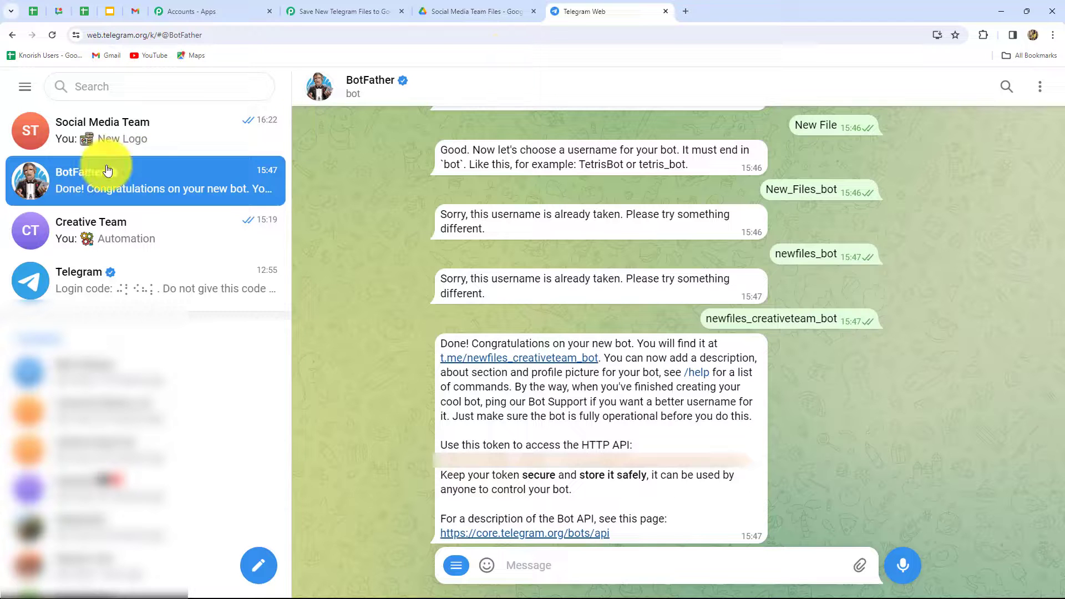
pyautogui.click(133, 133)
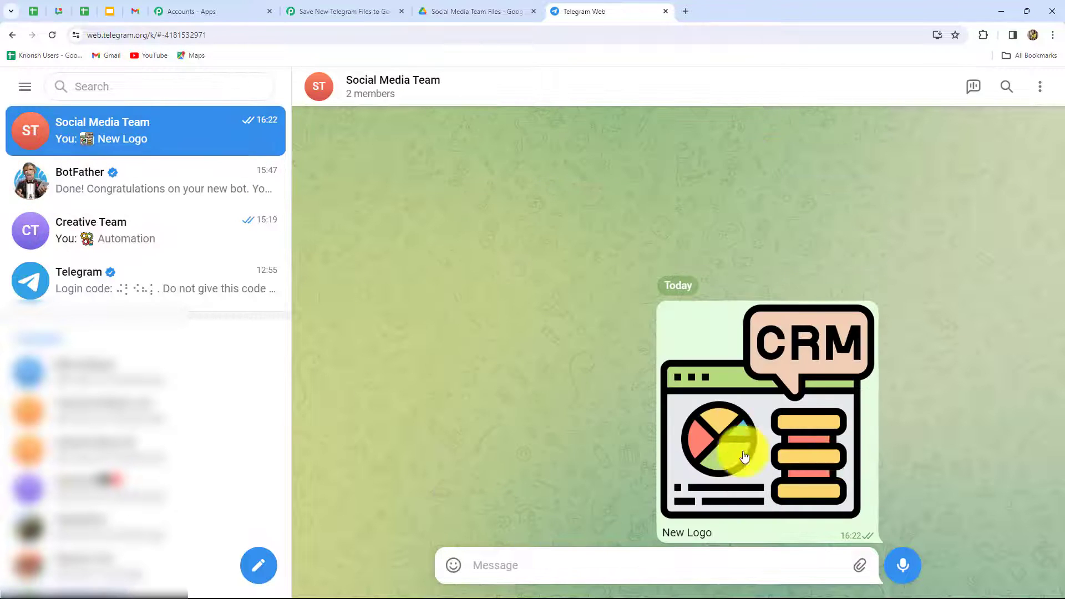
pyautogui.hotkey('ctrl', 'shift', 'Tab')
pyautogui.hotkey('ctrl', 'shift', 'Tab')
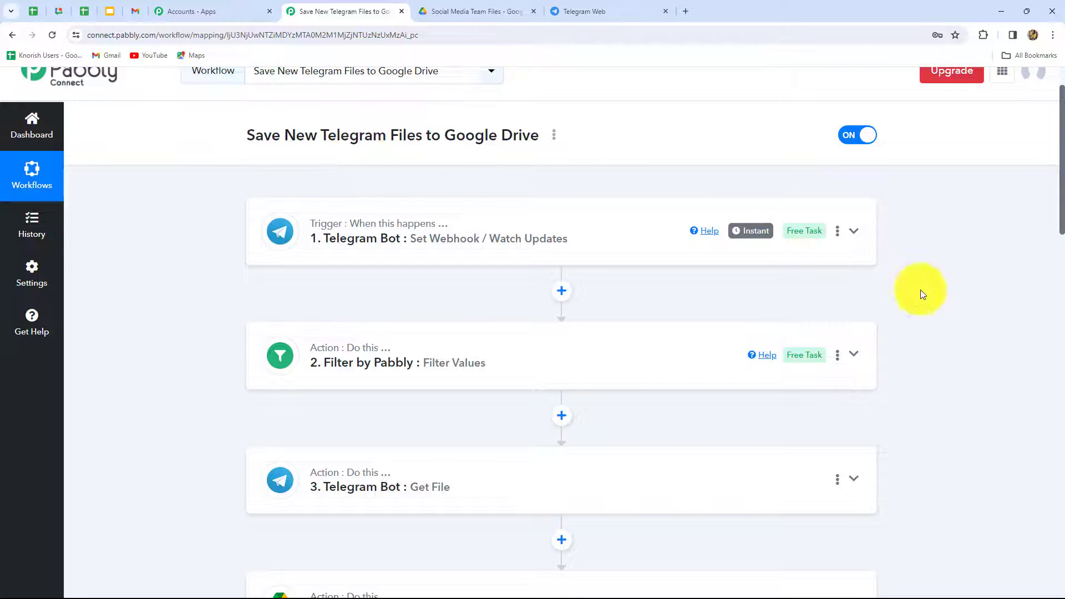
# Step: Send the Sparkles Events logo photo with the caption Sparkle Events to the Social Media Team group in Telegram Web
pyautogui.click(575, 13)
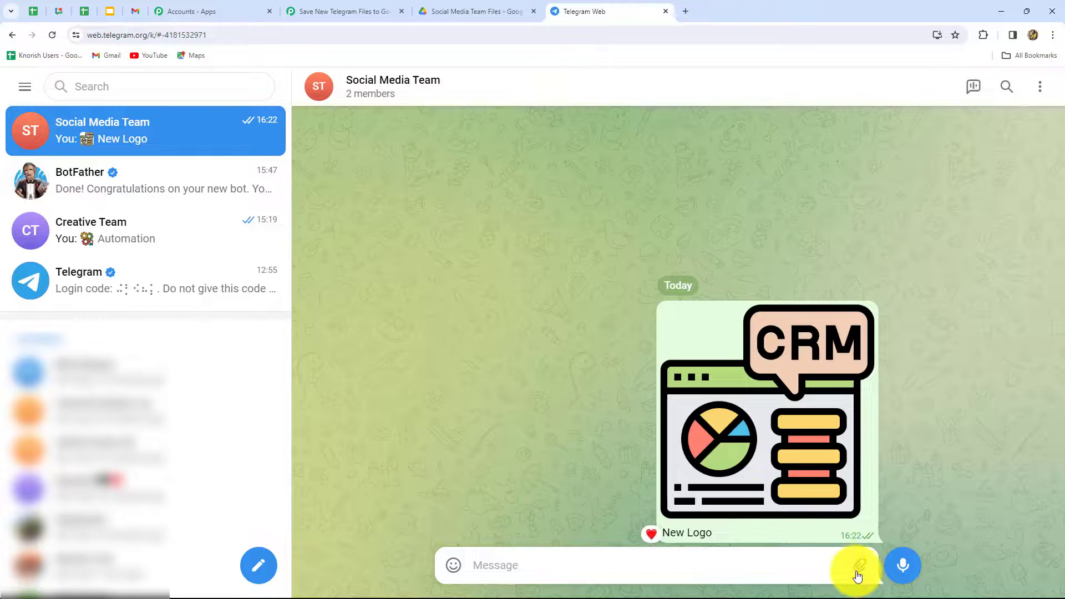
pyautogui.moveTo(857, 572)
pyautogui.click(837, 480)
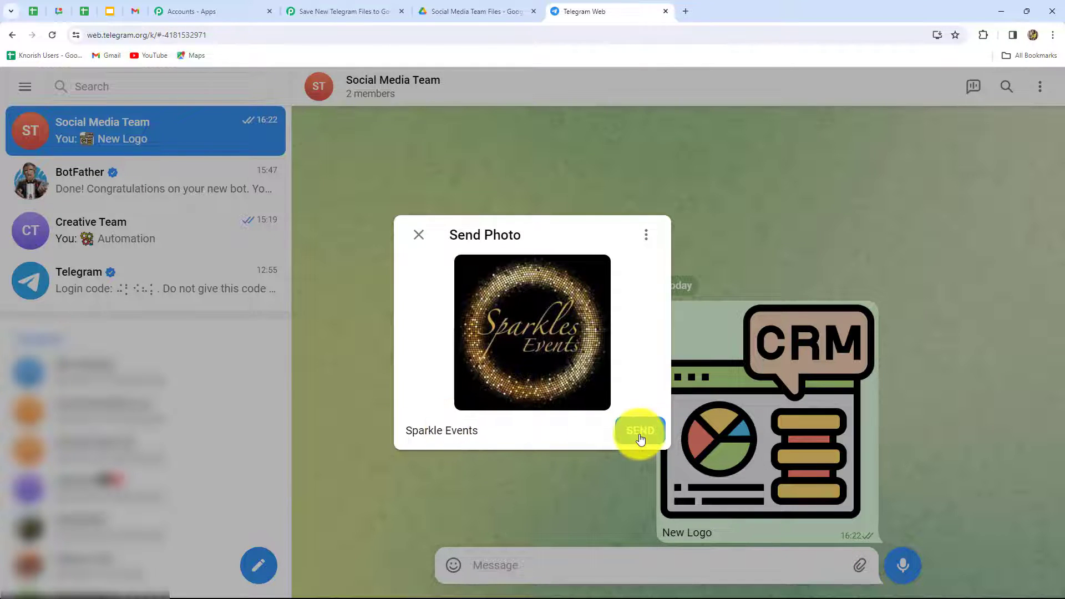
pyautogui.click(639, 433)
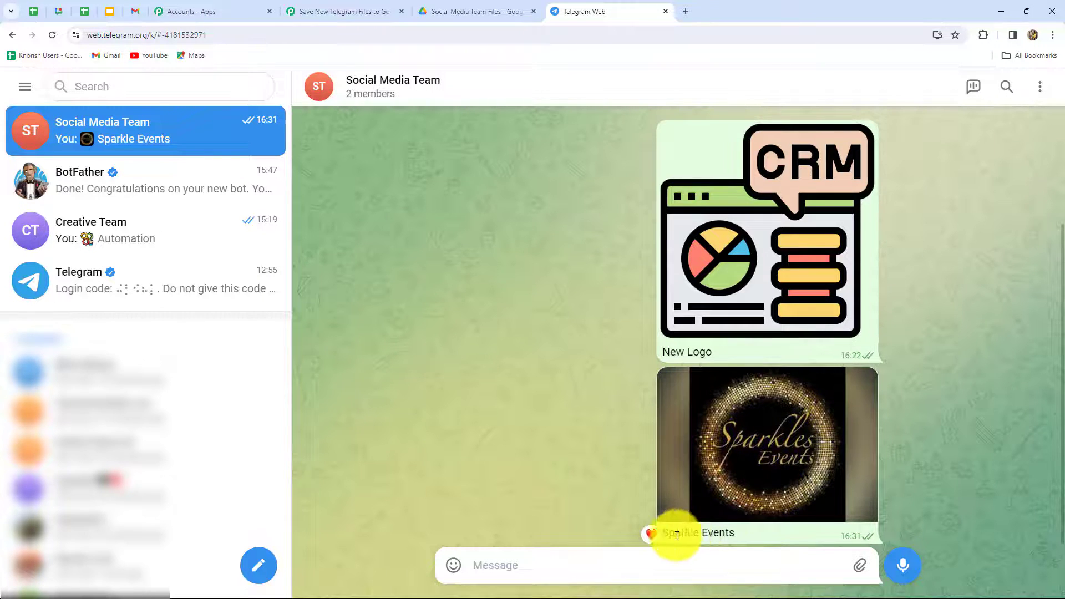
# Step: Check the Social Media Team Files folder in Google Drive for the new photo and open sparkle evenings.jpg
pyautogui.click(454, 4)
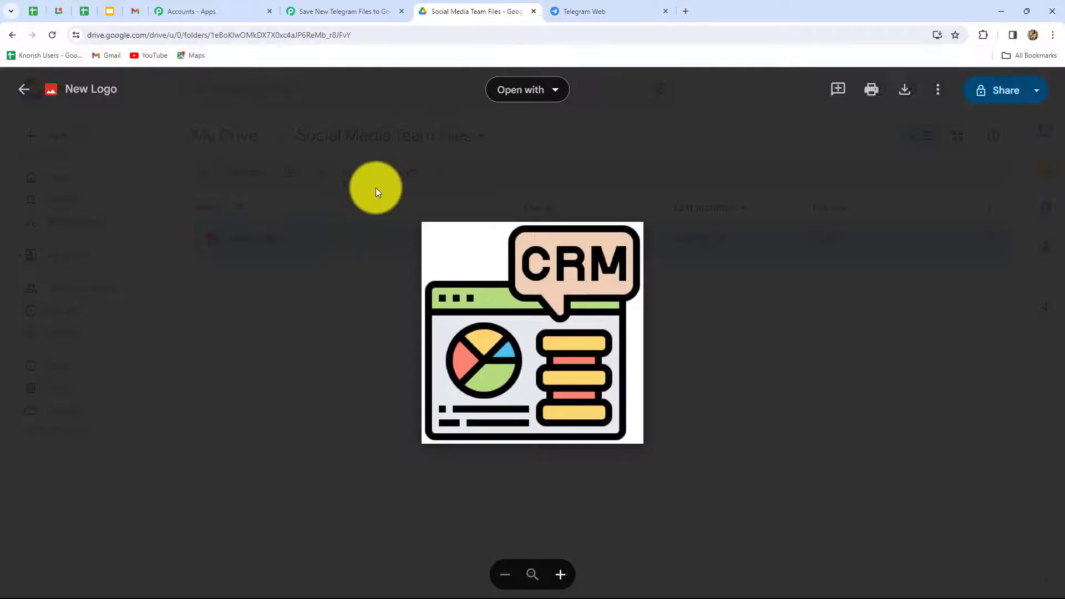
pyautogui.click(375, 187)
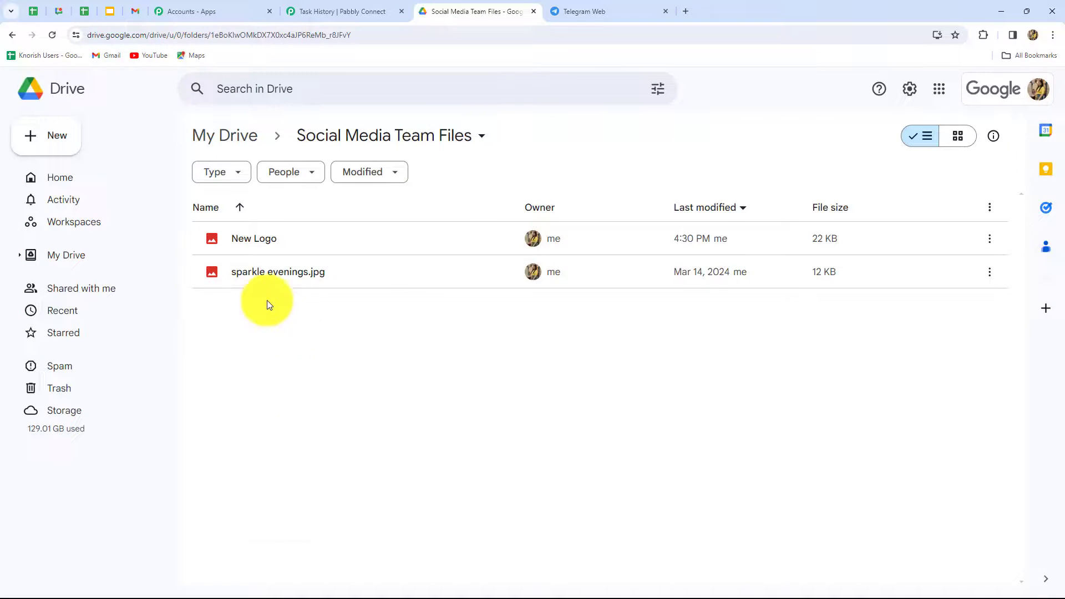
pyautogui.click(260, 272)
pyautogui.doubleClick(259, 271)
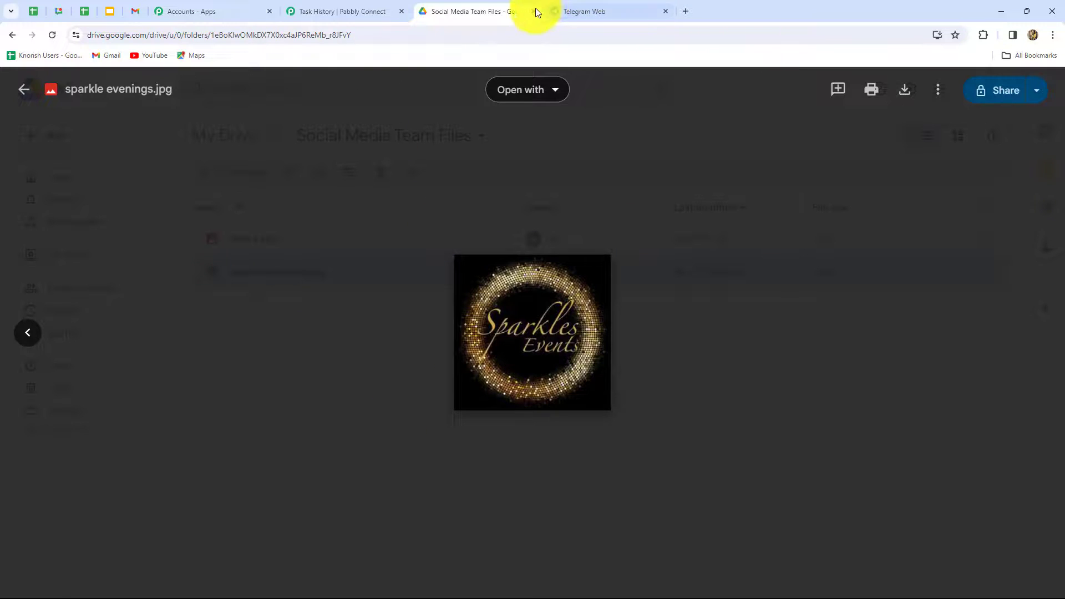
# Step: Return to the Pabbly Connect workflow and look over its trigger and action steps
pyautogui.hotkey('ctrl', 'shift', 'Tab')
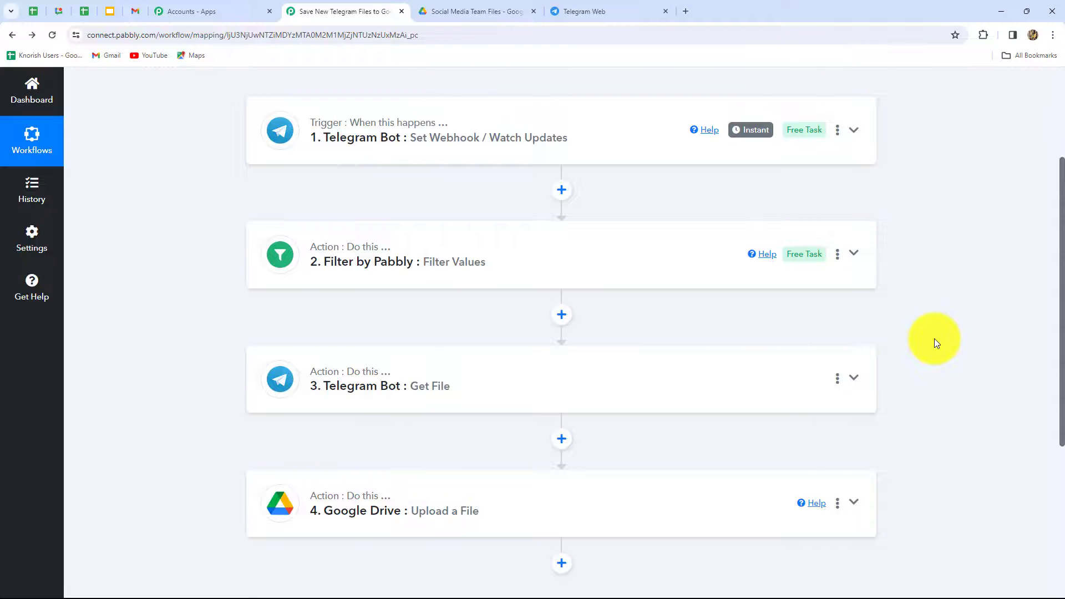
pyautogui.scroll(2, 934, 339)
pyautogui.scroll(-2, 934, 338)
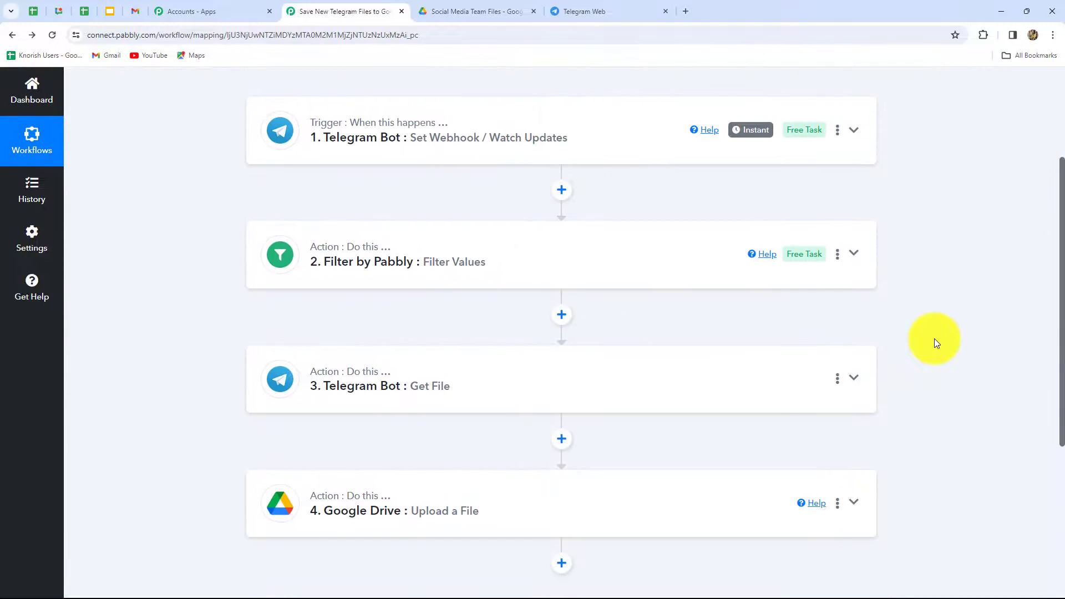